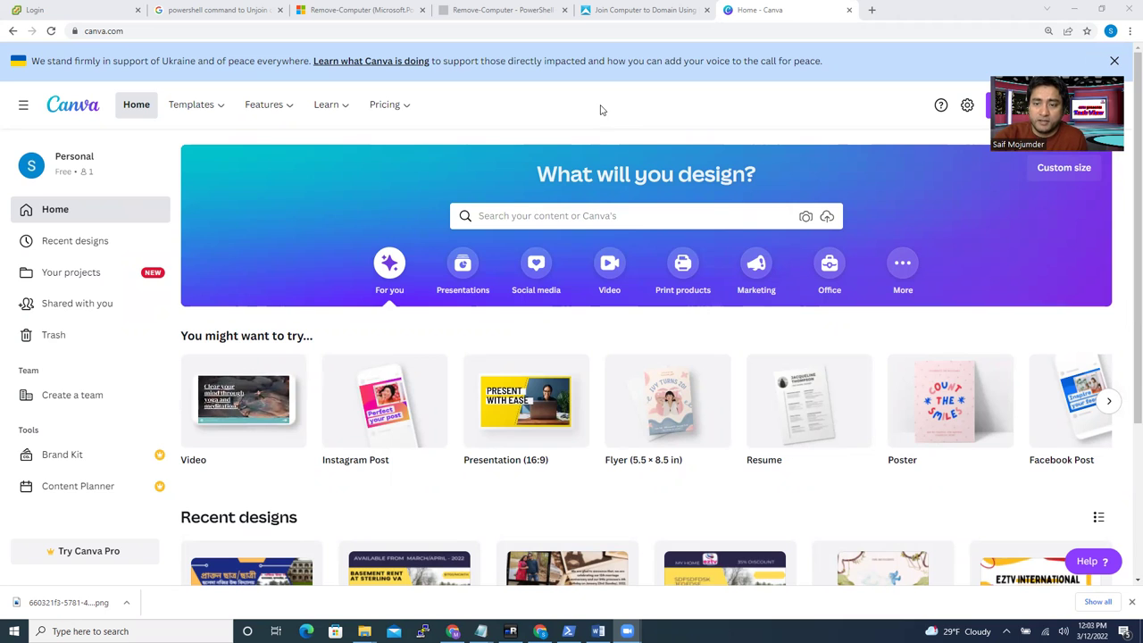
Step: Open the Facebook Covers template collection
mouse_move(219, 105)
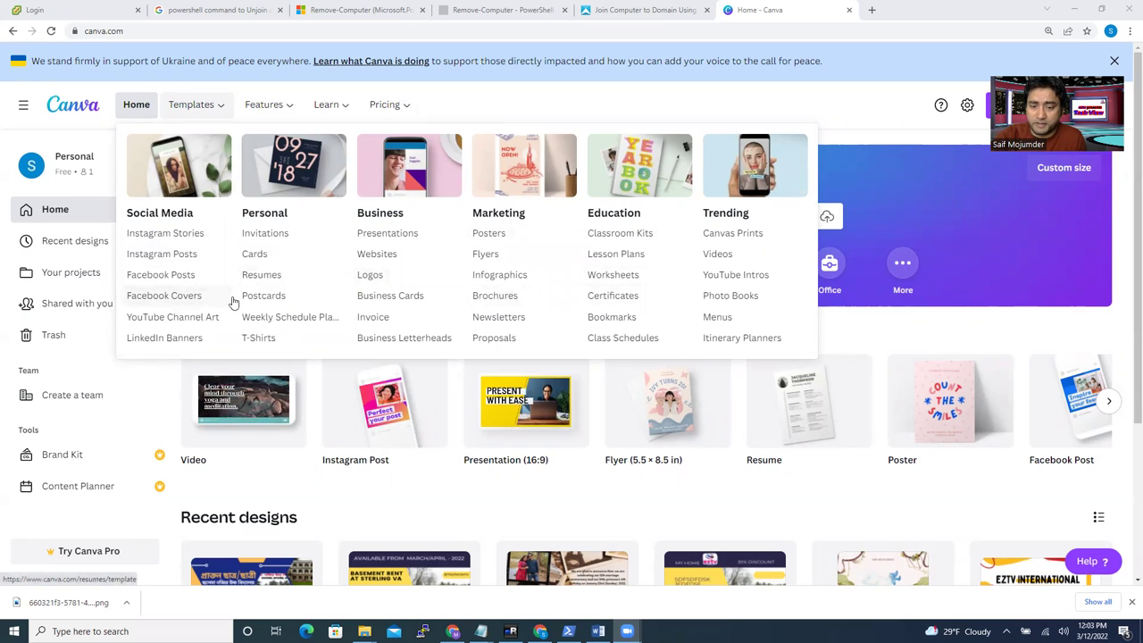
left_click(157, 301)
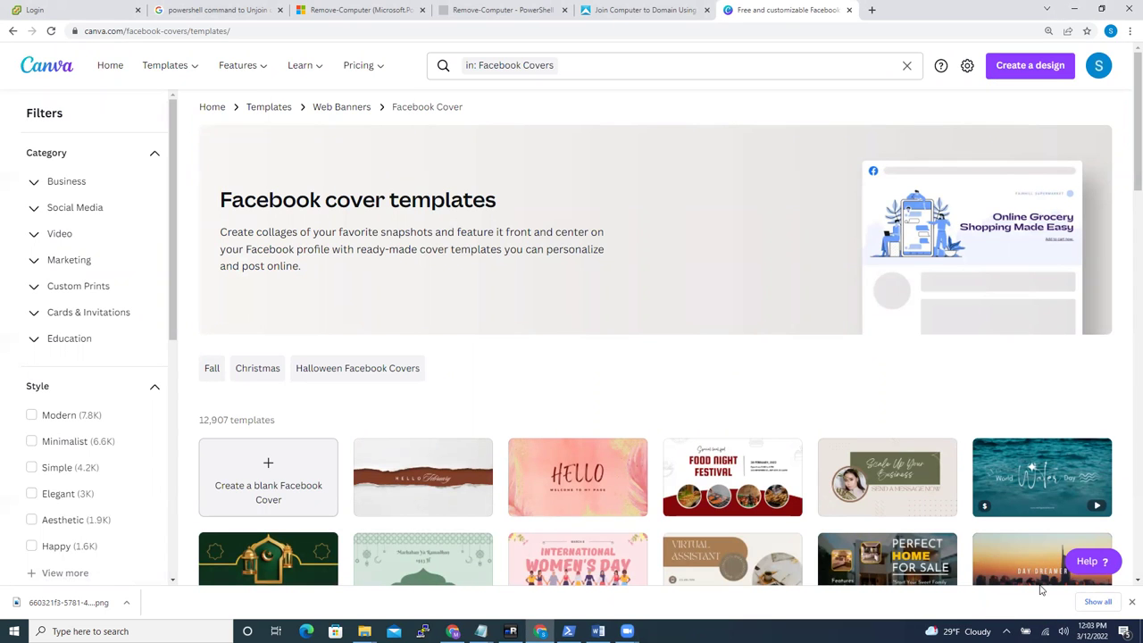
Step: Browse the Facebook cover templates, examining the available designs and their Pro or paid markings
scroll(597, 339, "down", 1)
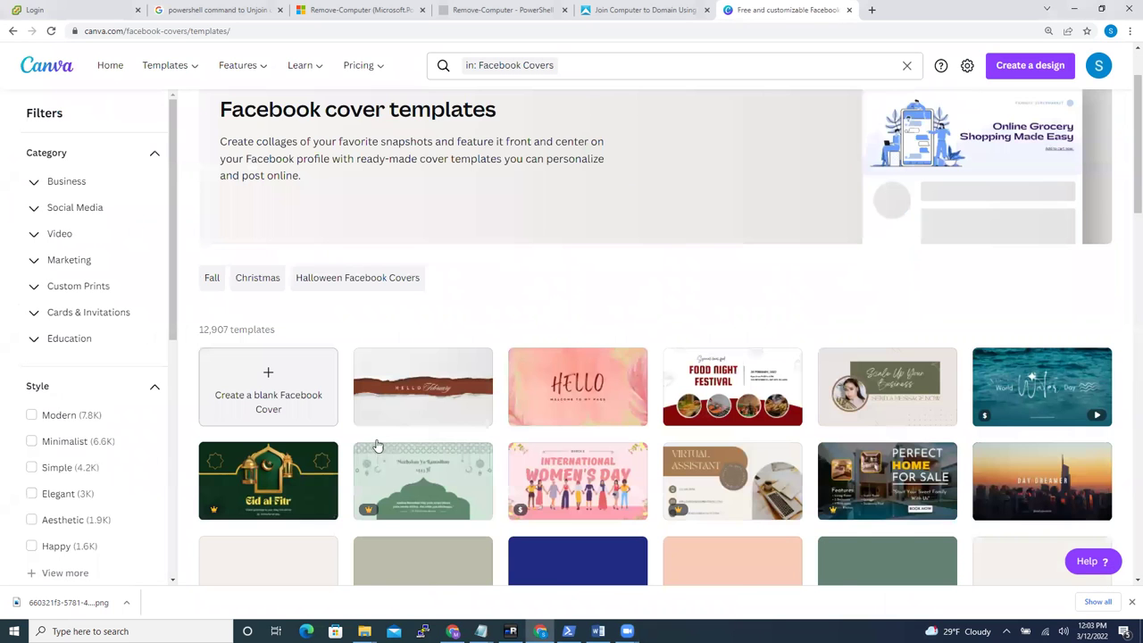
scroll(393, 436, "down", 1)
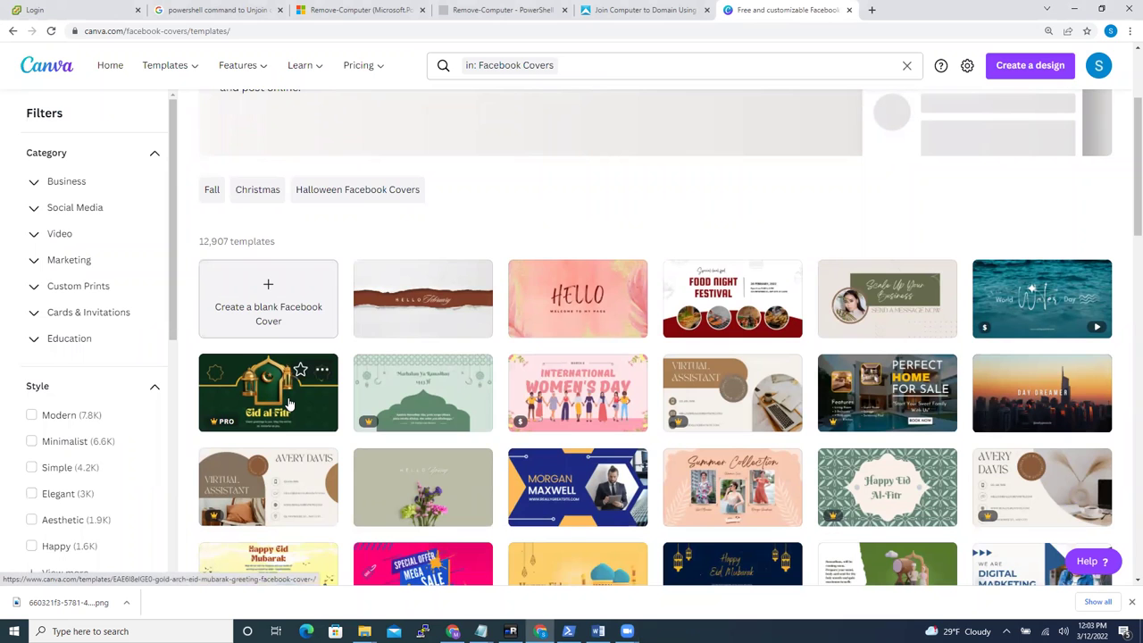
scroll(524, 410, "down", 1)
scroll(524, 411, "down", 1)
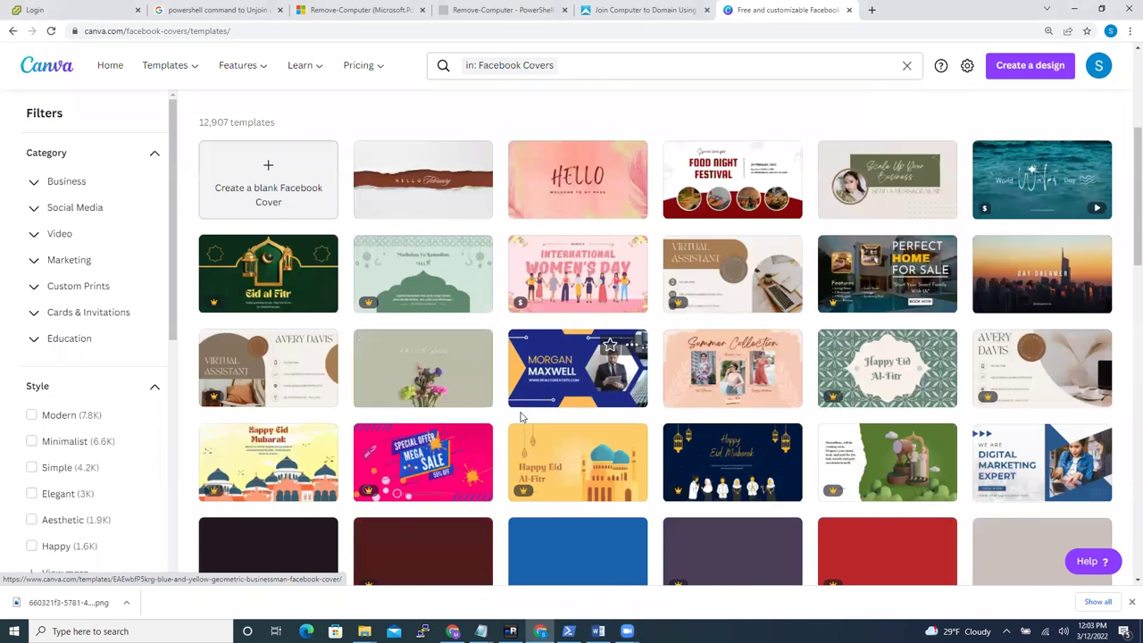
scroll(520, 418, "down", 1)
scroll(518, 420, "down", 3)
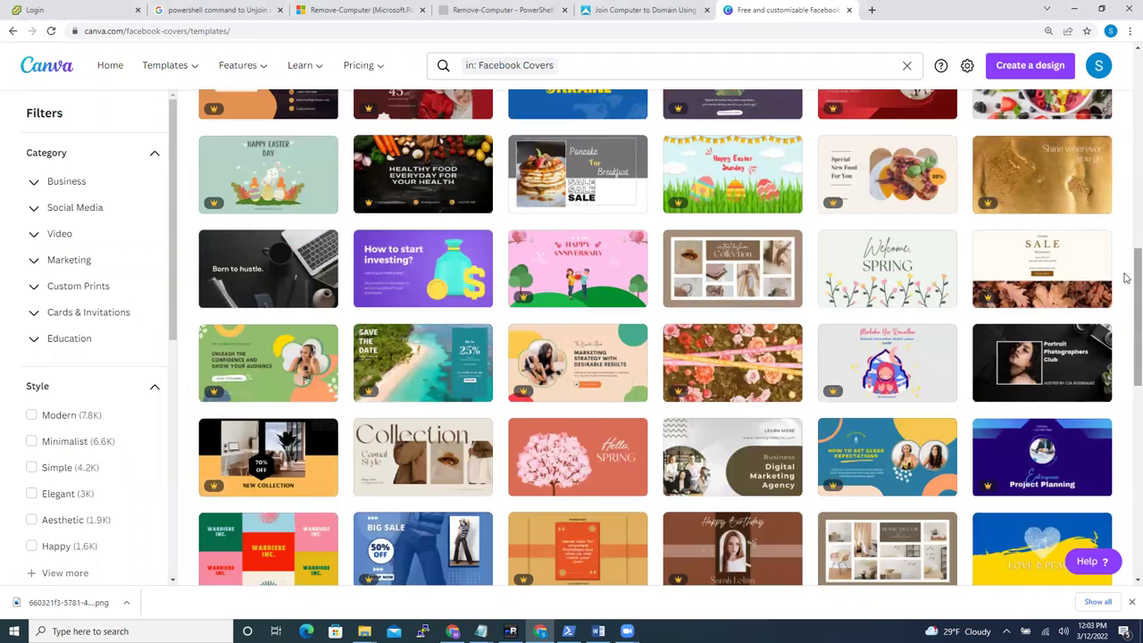
scroll(843, 286, "up", 1)
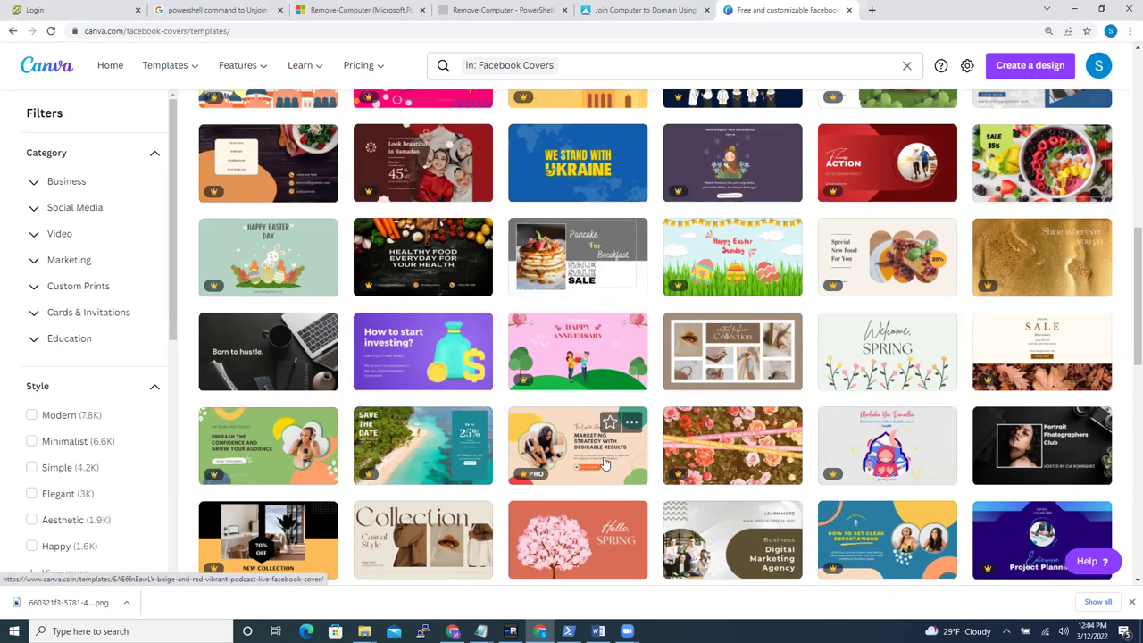
scroll(595, 462, "down", 2)
scroll(595, 462, "down", 3)
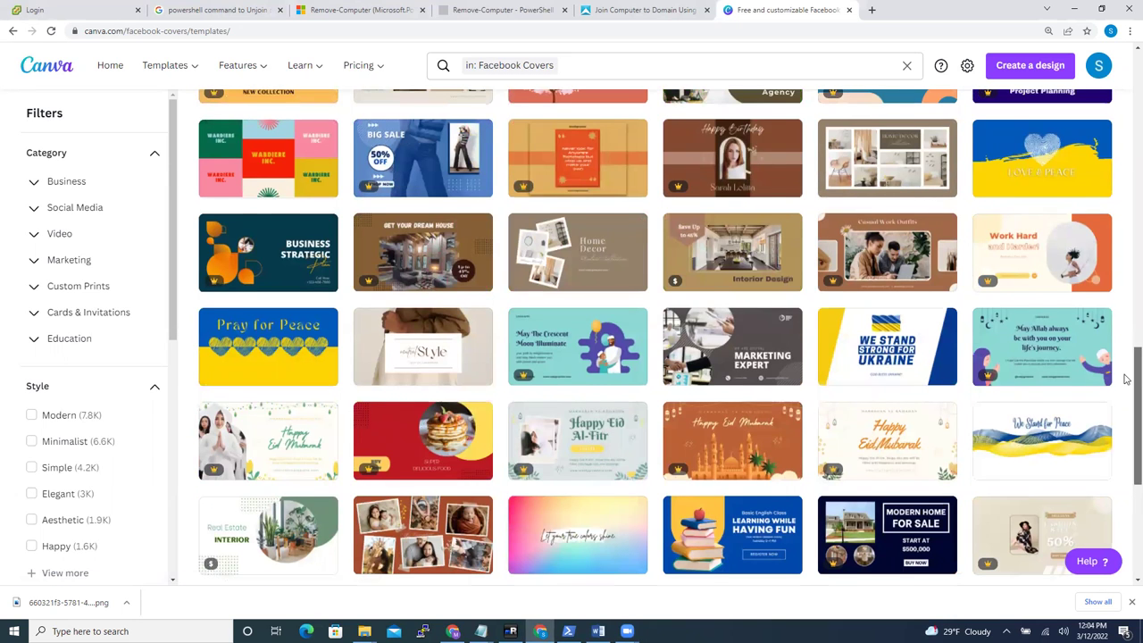
scroll(1125, 379, "down", 1)
scroll(1126, 404, "down", 1)
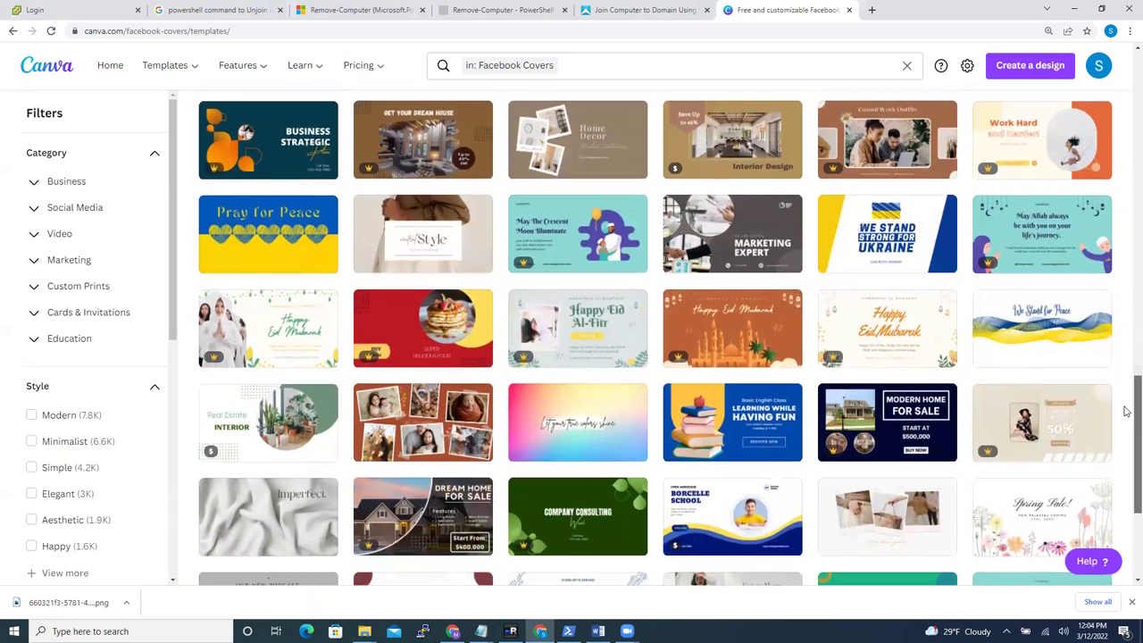
scroll(1126, 438, "down", 1)
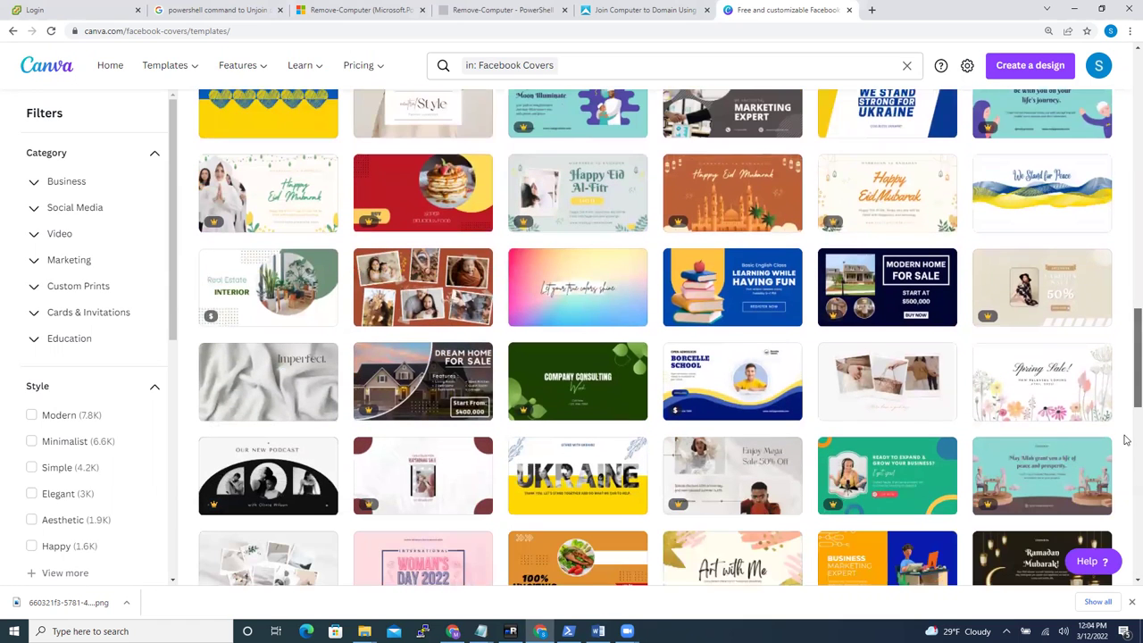
scroll(1126, 441, "down", 1)
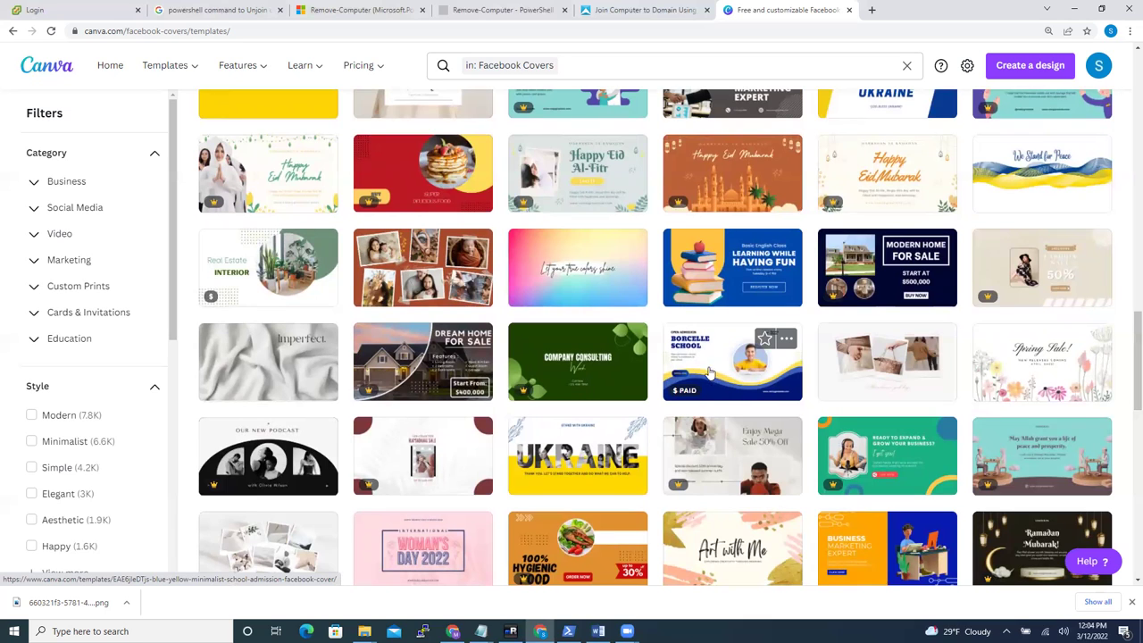
mouse_move(675, 393)
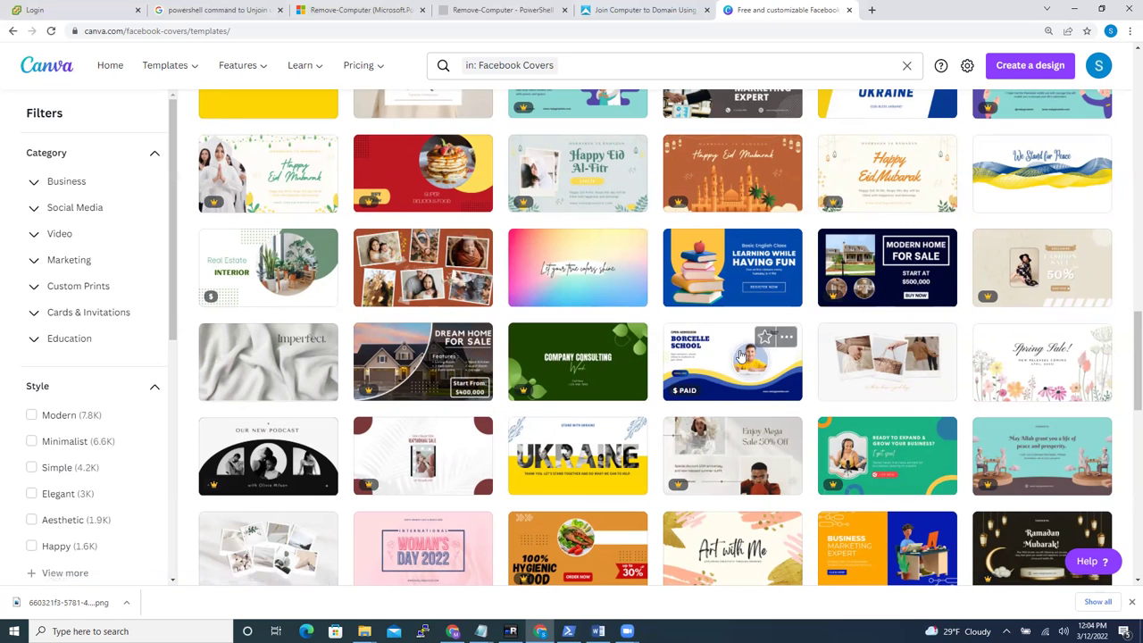
scroll(1127, 372, "down", 2)
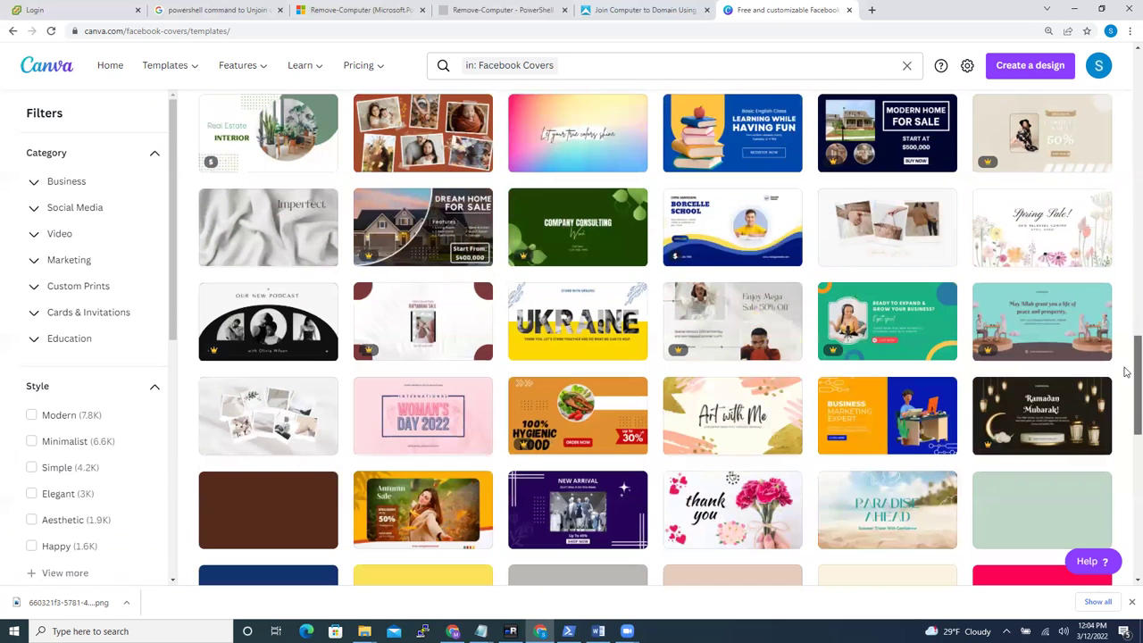
scroll(1126, 401, "down", 2)
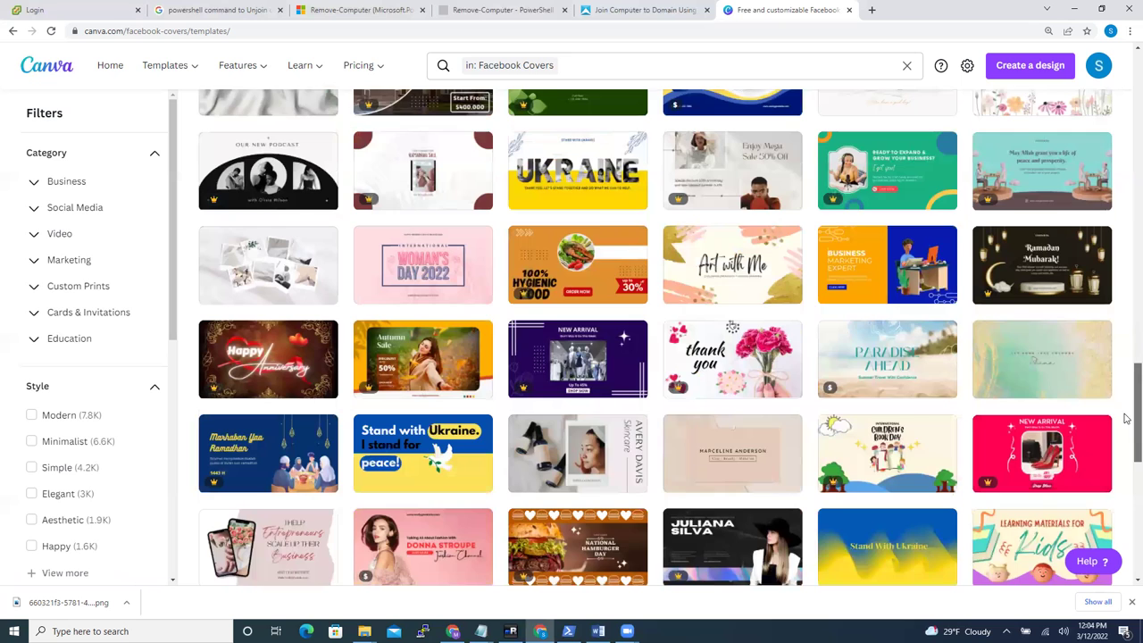
scroll(1127, 418, "down", 1)
scroll(1126, 446, "down", 2)
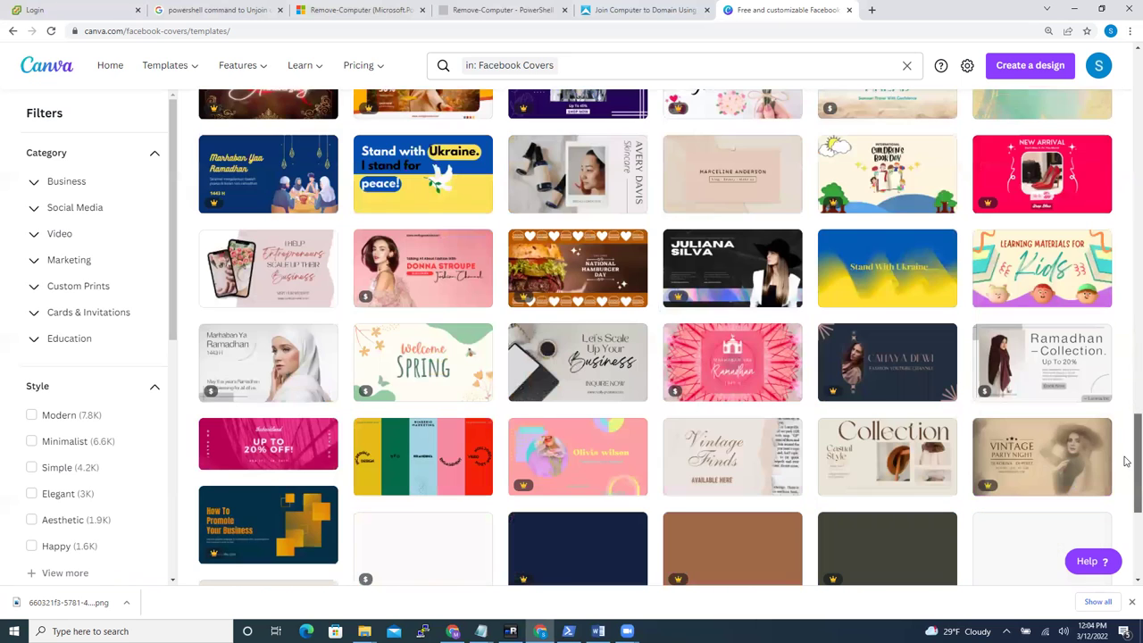
scroll(1127, 473, "down", 1)
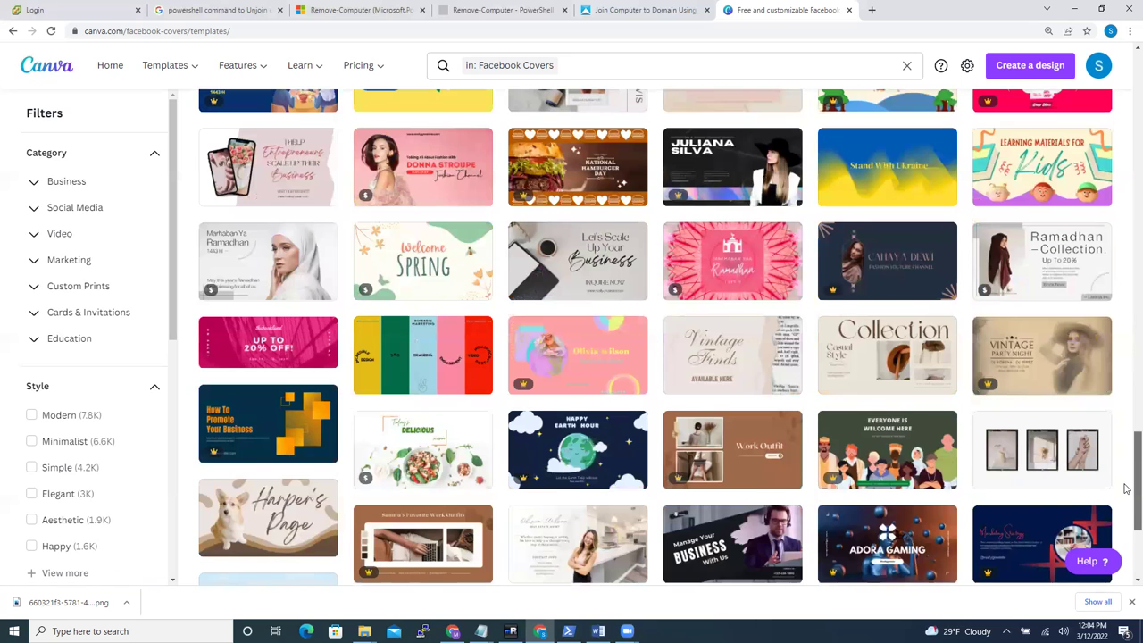
scroll(1126, 489, "down", 1)
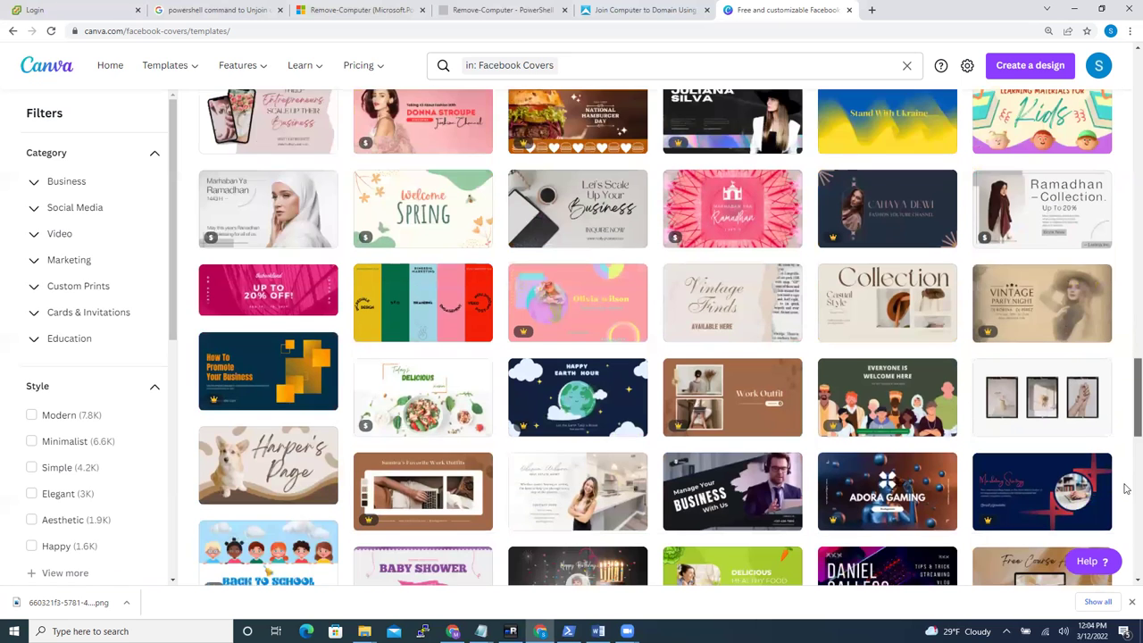
Step: Preview the "Manage Your Business With Us" cover template and return to the template gallery
left_click(705, 493)
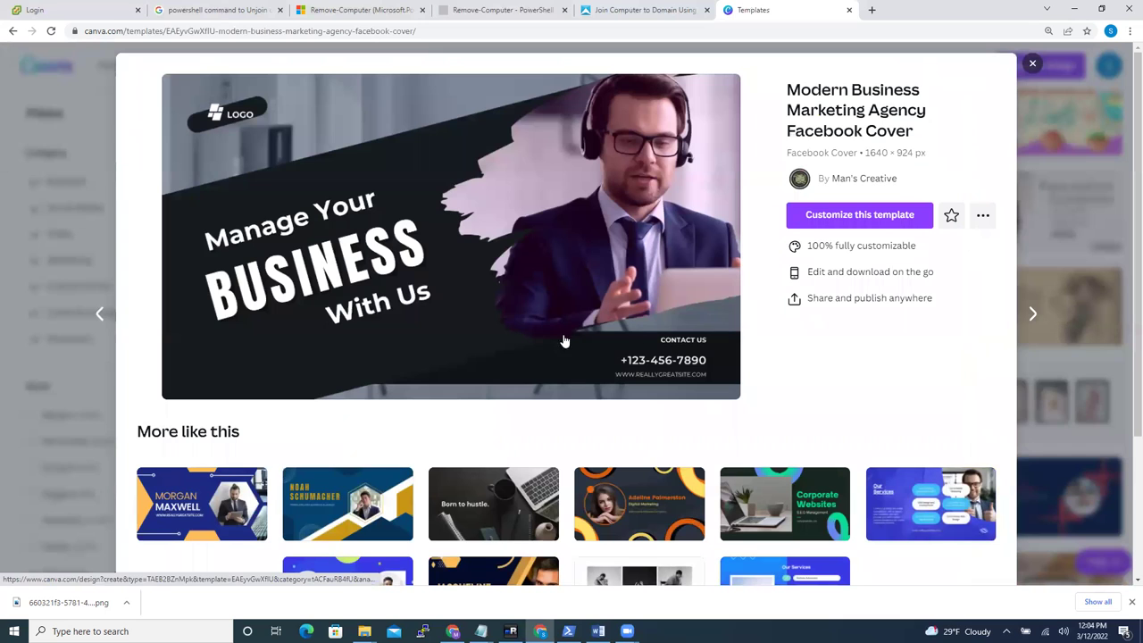
left_click(1031, 66)
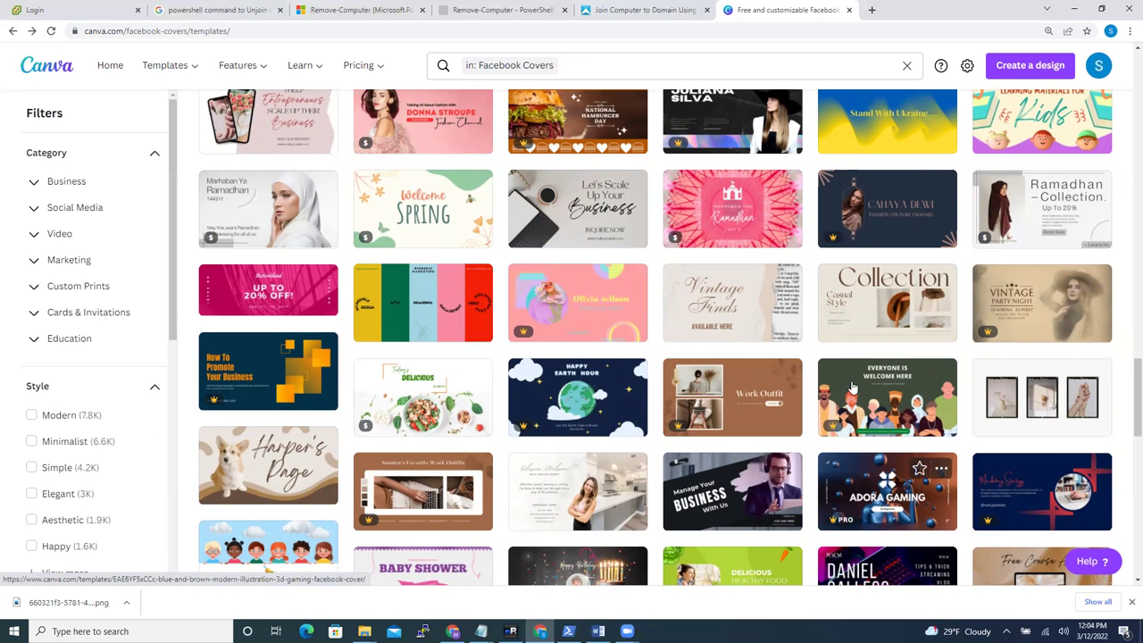
scroll(755, 302, "down", 1)
scroll(756, 302, "up", 1)
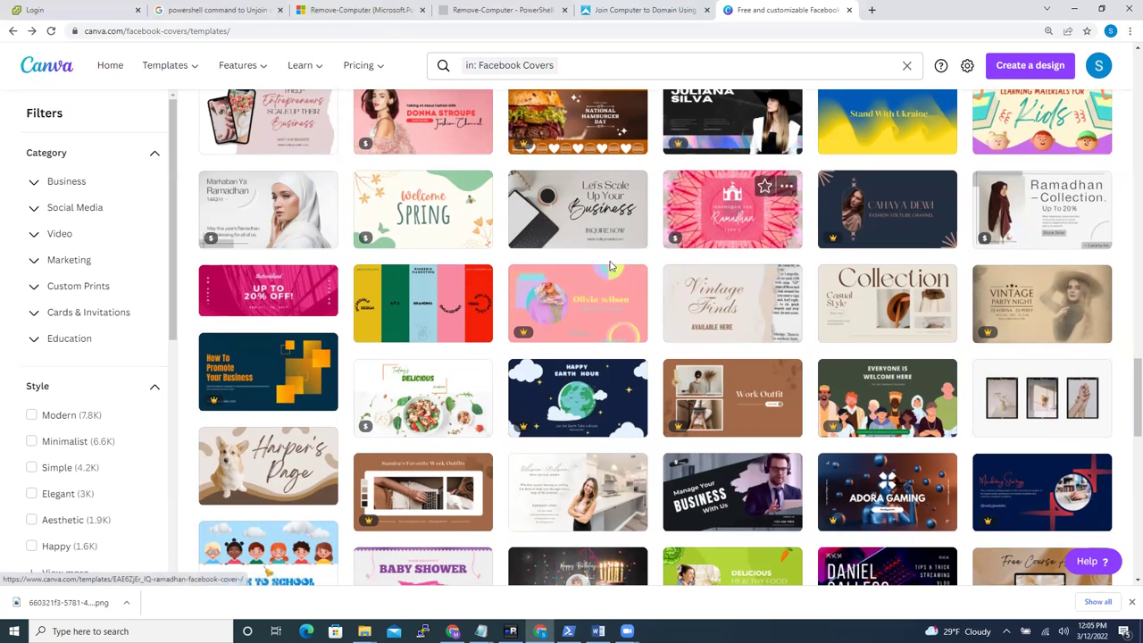
Step: Open the "Marhaban Ya Ramadhan" Facebook cover template for customizing and select its photo
left_click(279, 218)
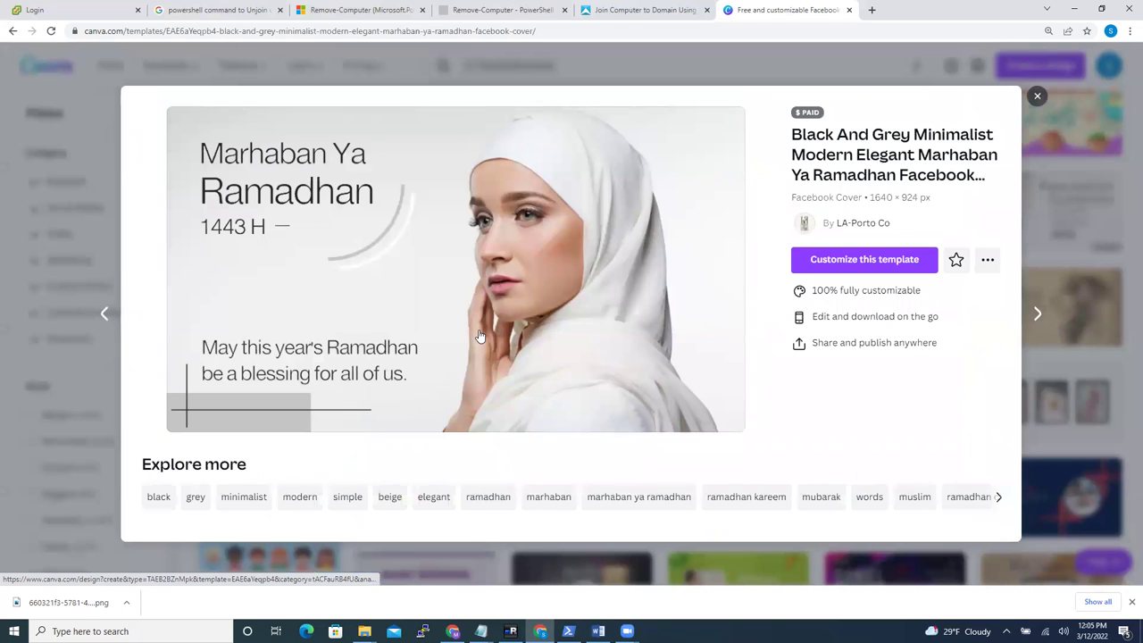
left_click(852, 261)
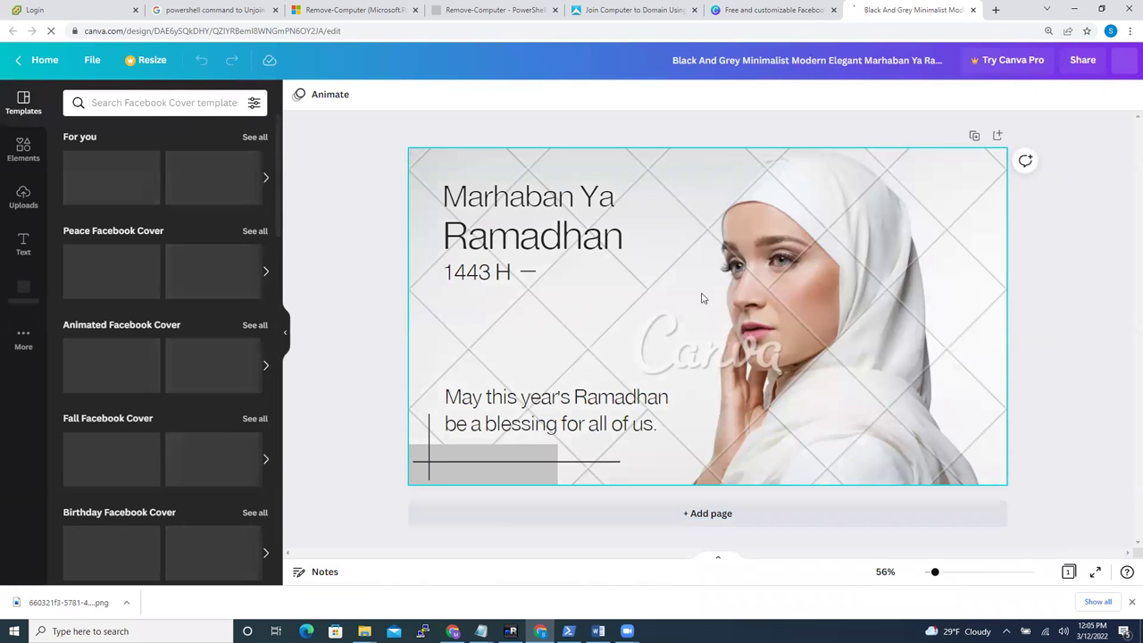
left_click(779, 297)
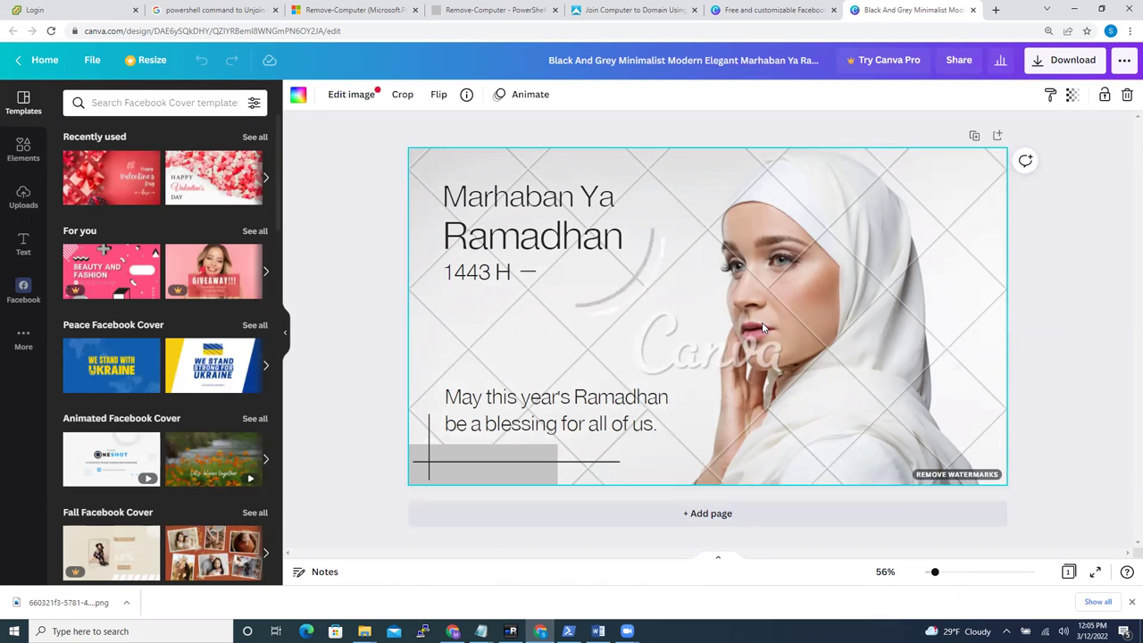
Step: Replace the design with the purple "Join our livestream sessions" template from the Livestream Facebook Cover group
scroll(168, 217, "down", 2)
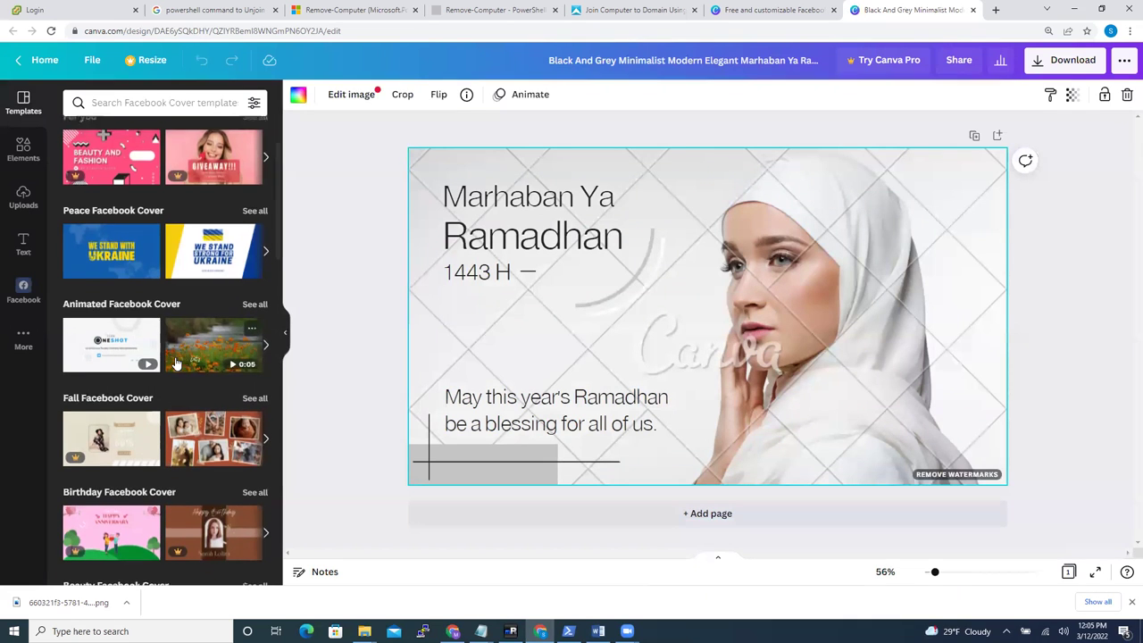
scroll(161, 438, "up", 1)
scroll(266, 309, "down", 1)
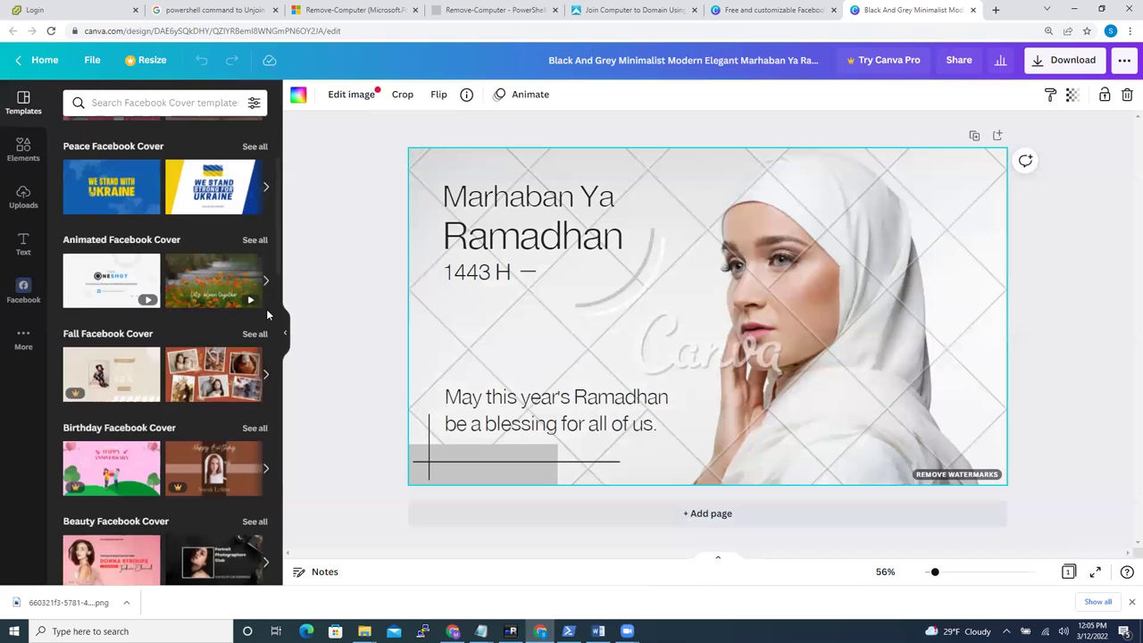
left_click_drag(280, 276, 283, 444)
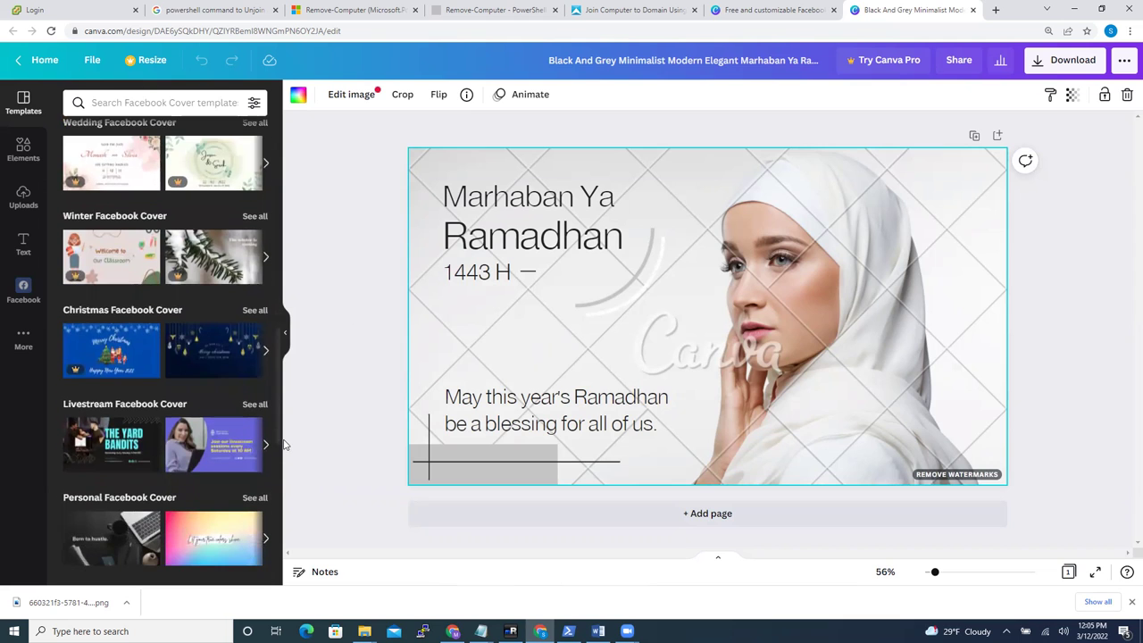
left_click(205, 446)
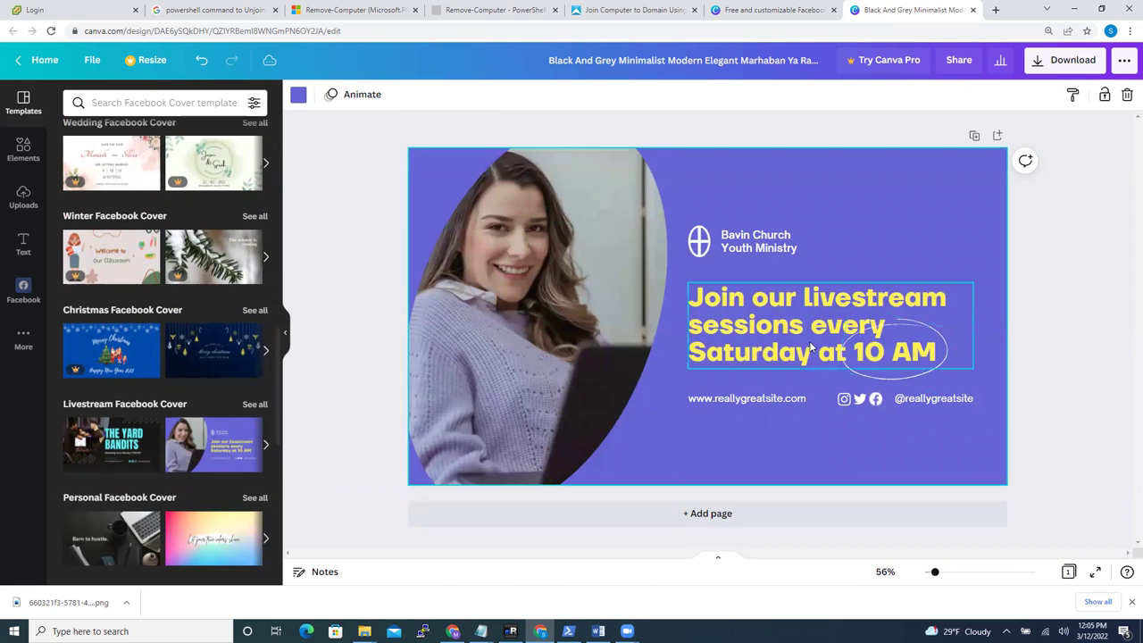
Step: Replace the yellow livestream headline with the text "sdfsdfsdfdsfsdf"
left_click(771, 311)
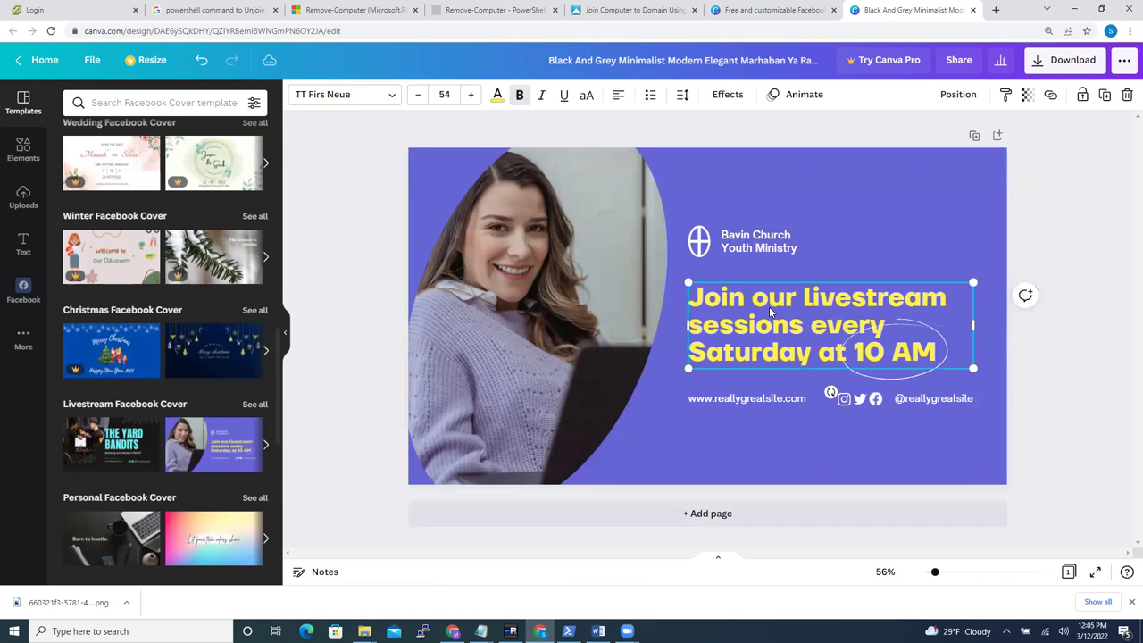
double_click(764, 299)
type("sdfsdfsdfdsfsdf")
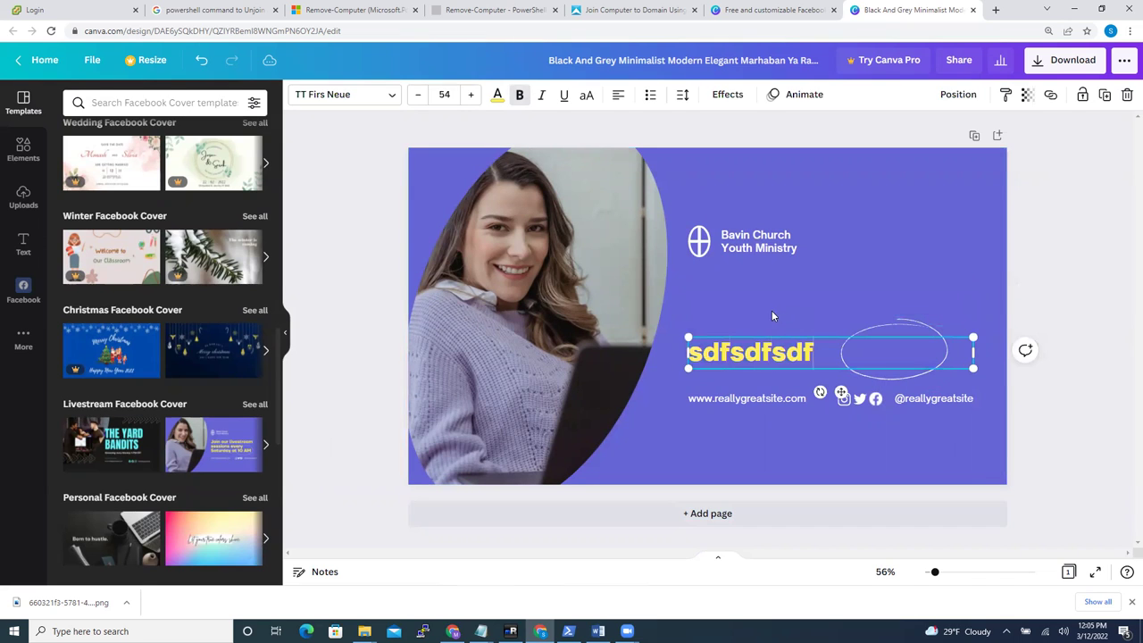
left_click(730, 386)
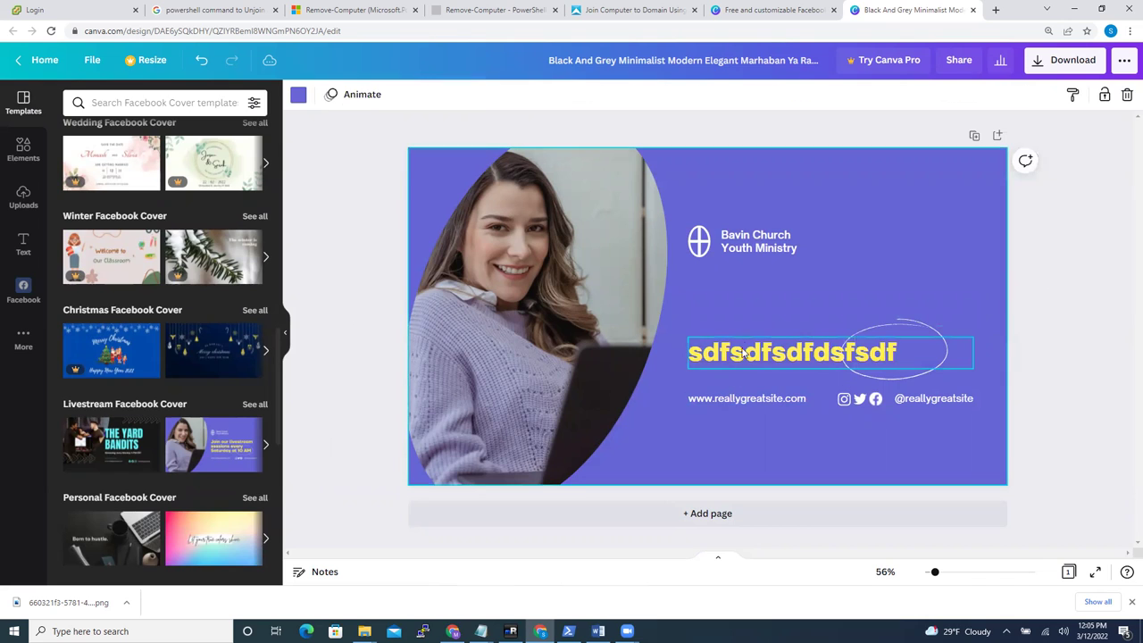
Step: Move the yellow headline up to just below the church name and shift the website address slightly down
left_click_drag(747, 342, 749, 280)
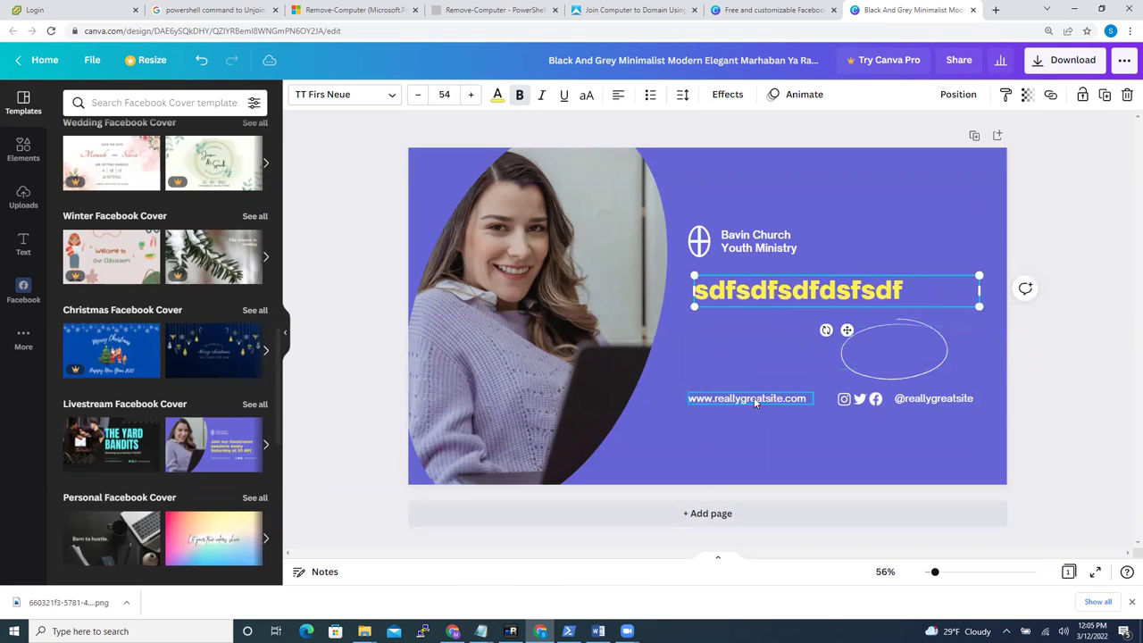
left_click_drag(756, 398, 752, 419)
left_click(934, 401)
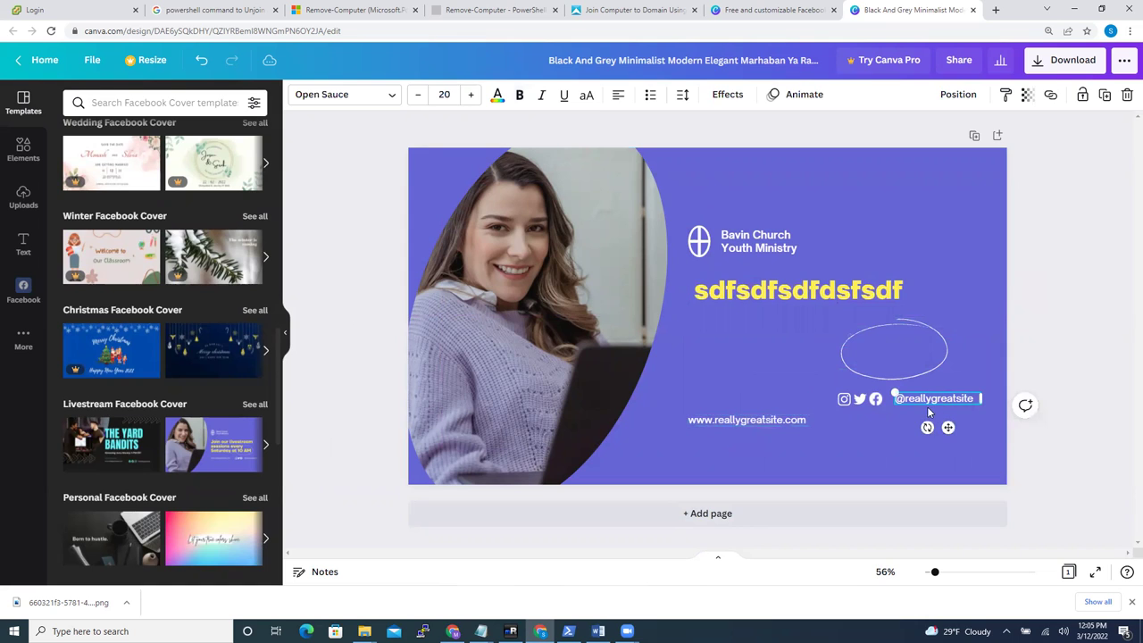
Step: Open the uploaded images and look through the Office Background folder for a picture to upload
left_click(482, 291)
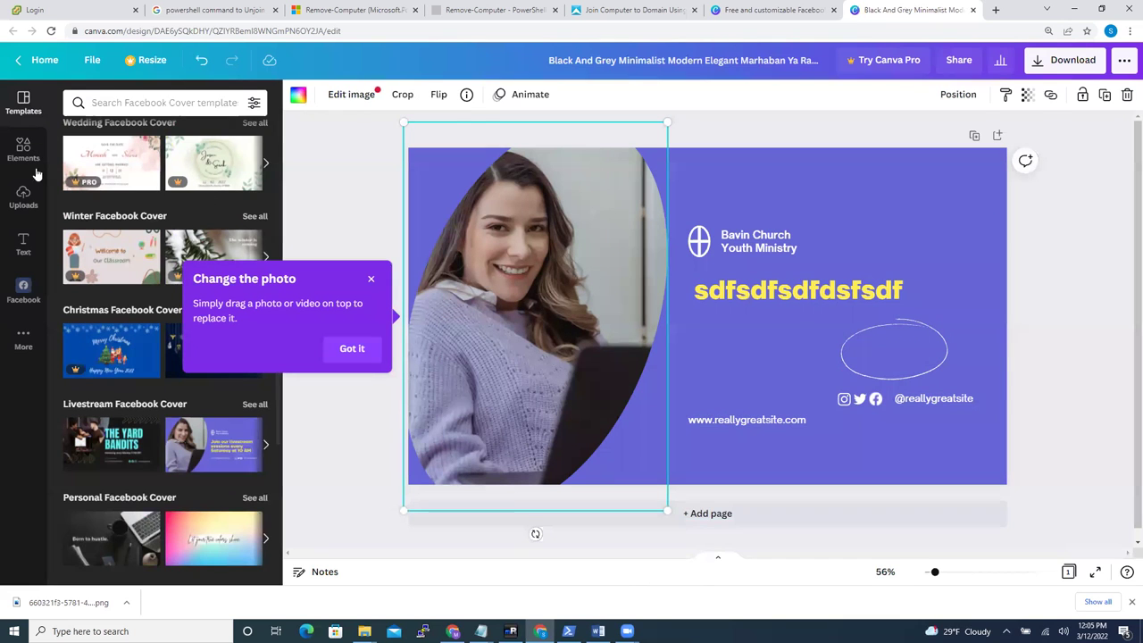
left_click(24, 196)
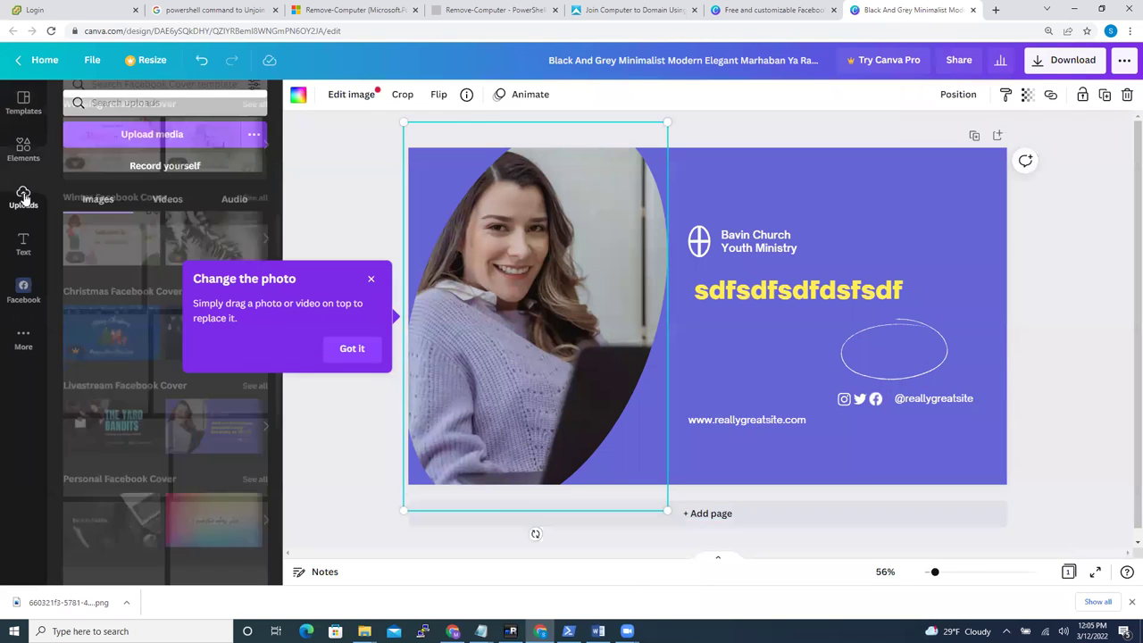
left_click(146, 137)
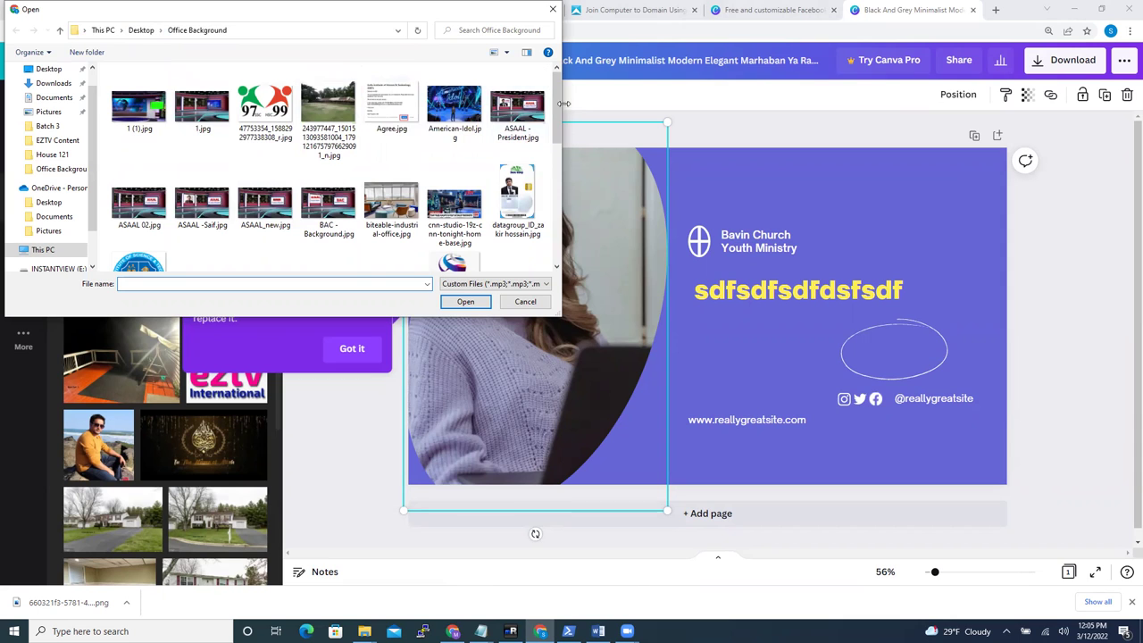
mouse_move(555, 116)
left_mouse_down()
mouse_move(554, 234)
mouse_move(554, 107)
left_mouse_up()
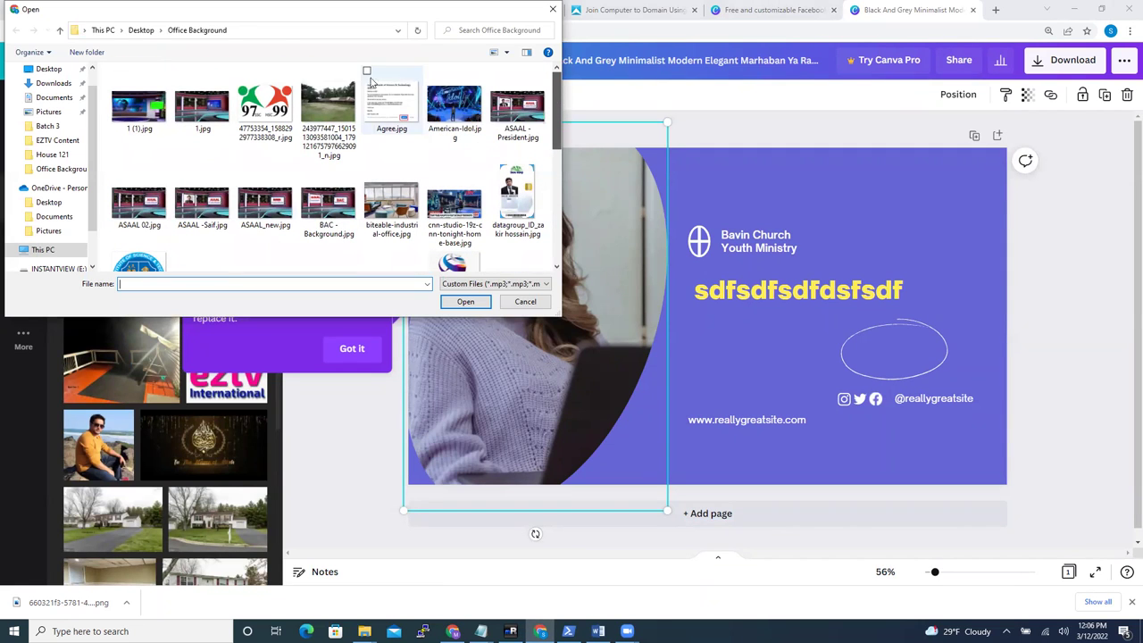
left_click_drag(556, 141, 551, 239)
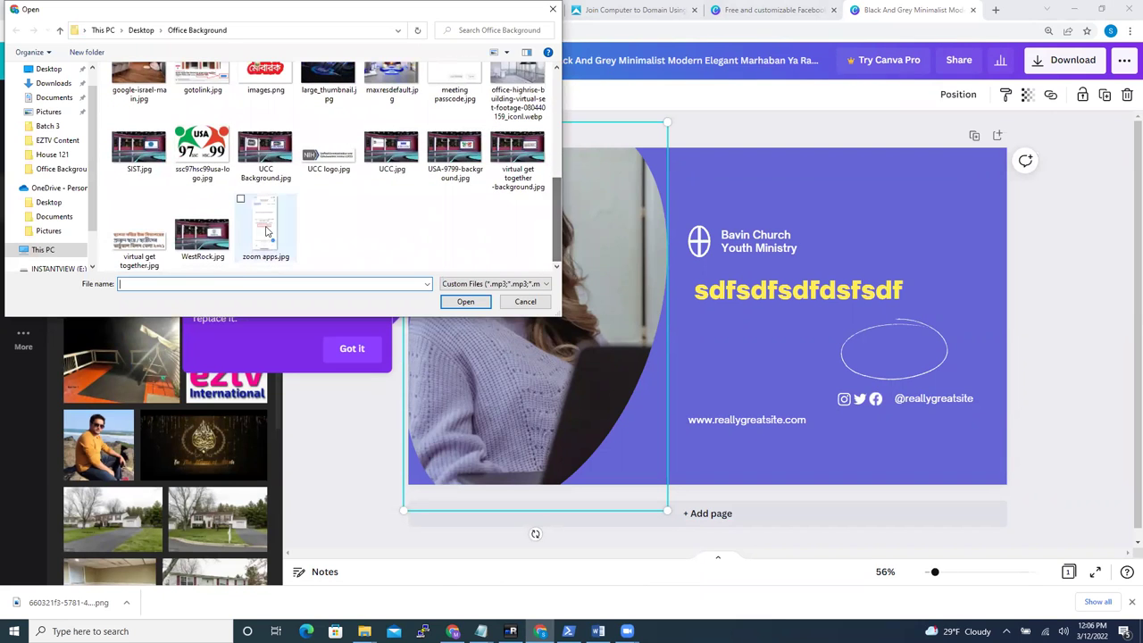
left_click(525, 301)
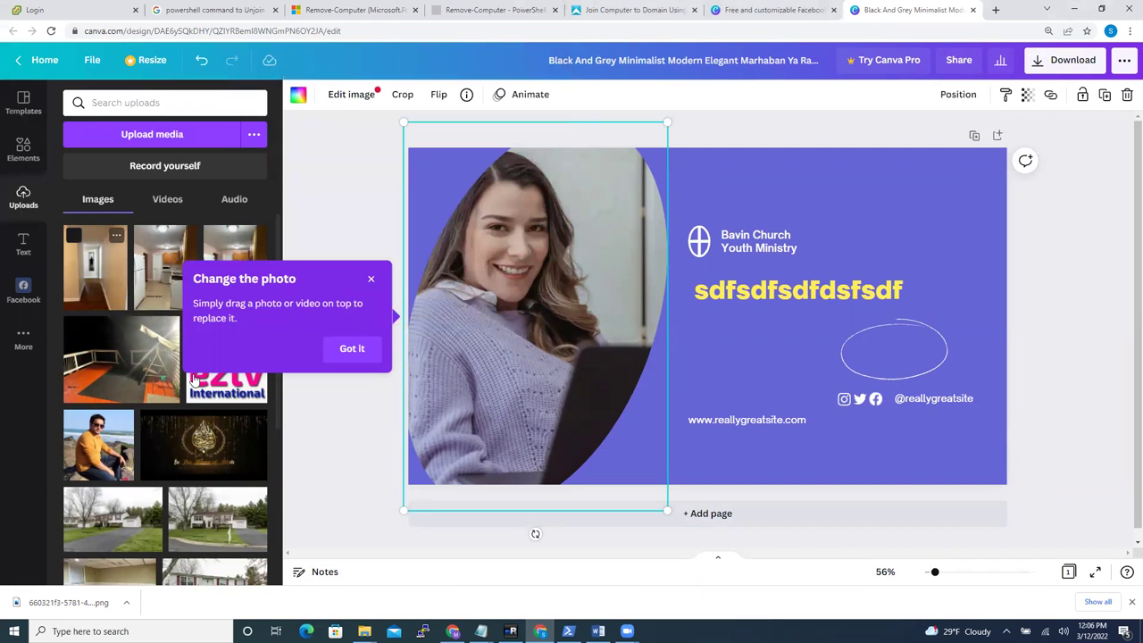
left_click(105, 448)
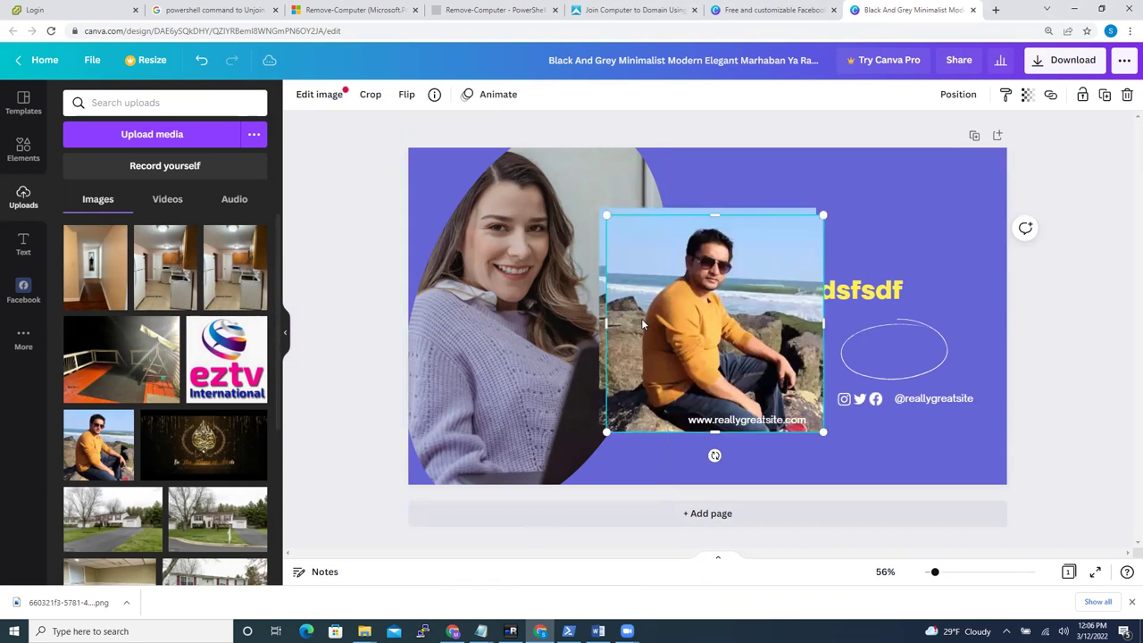
left_click_drag(665, 310, 658, 303)
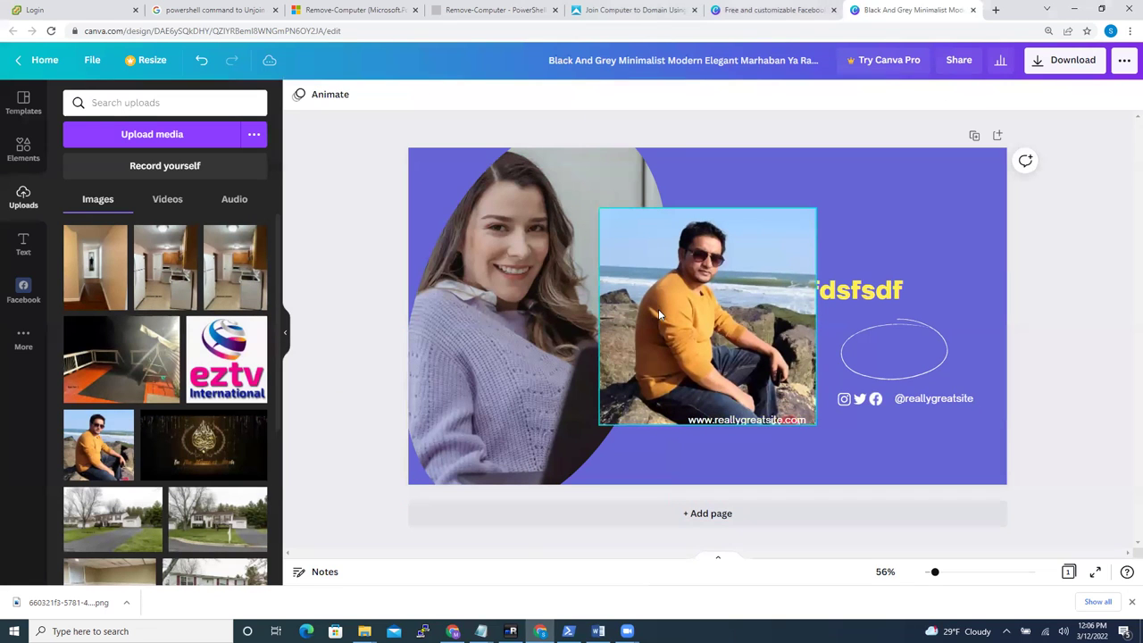
key("Delete")
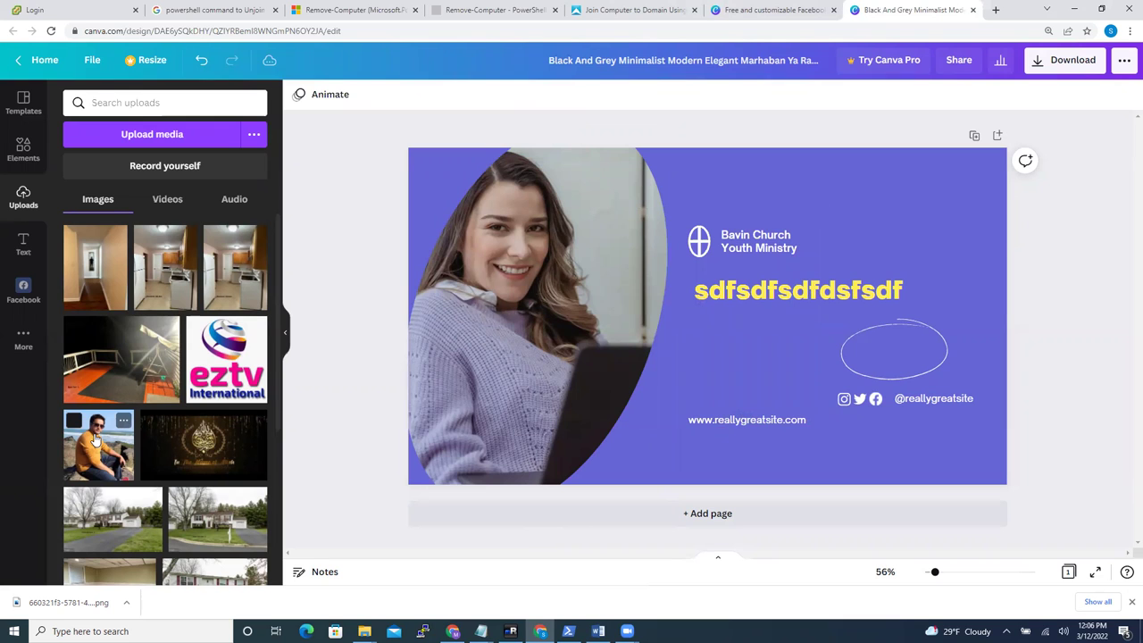
Step: Replace the woman's photo in the large oval frame with the uploaded beach photo of the man in the orange sweater
left_click_drag(100, 438, 468, 303)
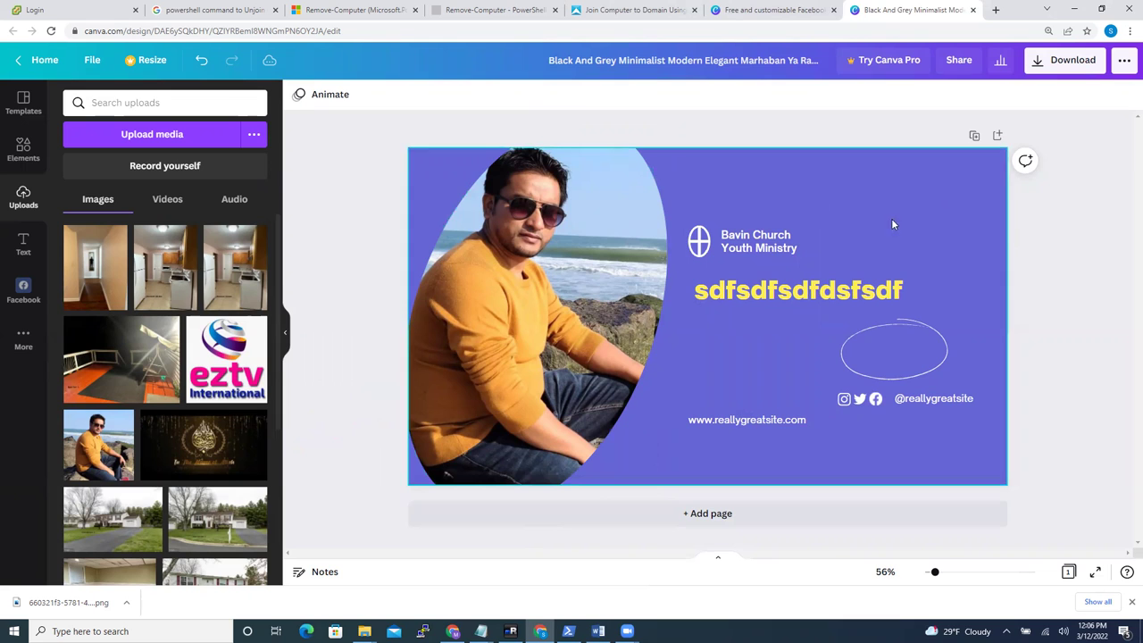
Step: Add the recently used rounded square frame, shrink it and place it in the cover's upper-right corner above the headline
left_click(22, 150)
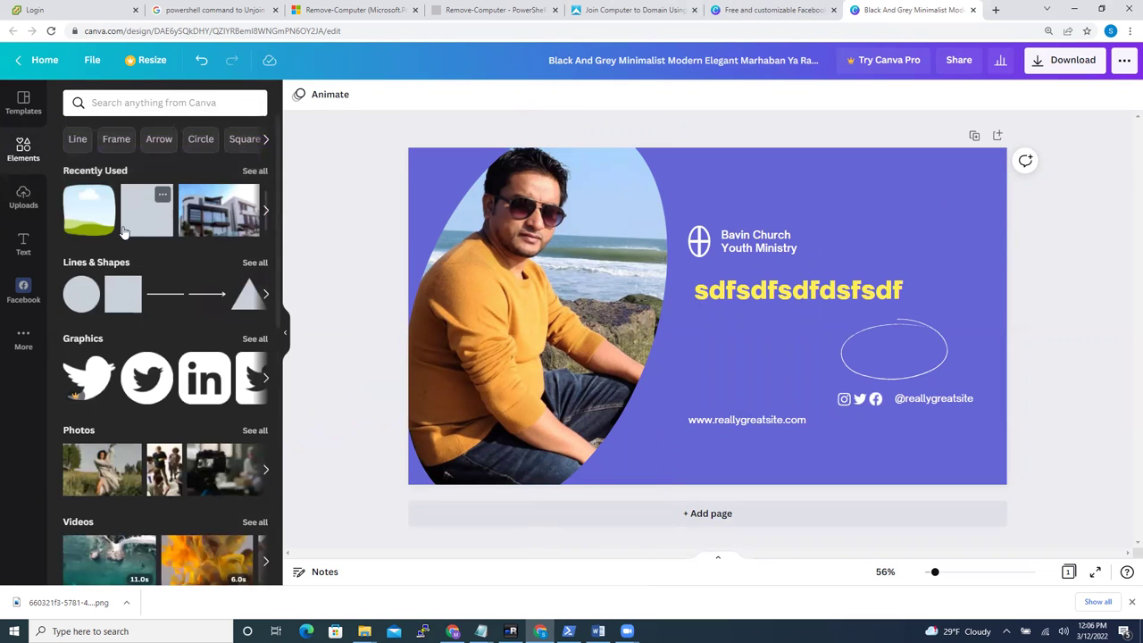
left_click_drag(89, 216, 714, 316)
left_click_drag(878, 475, 789, 368)
left_click_drag(758, 331, 886, 344)
left_click_drag(846, 305, 870, 329)
left_click_drag(914, 384, 956, 271)
left_click(734, 374)
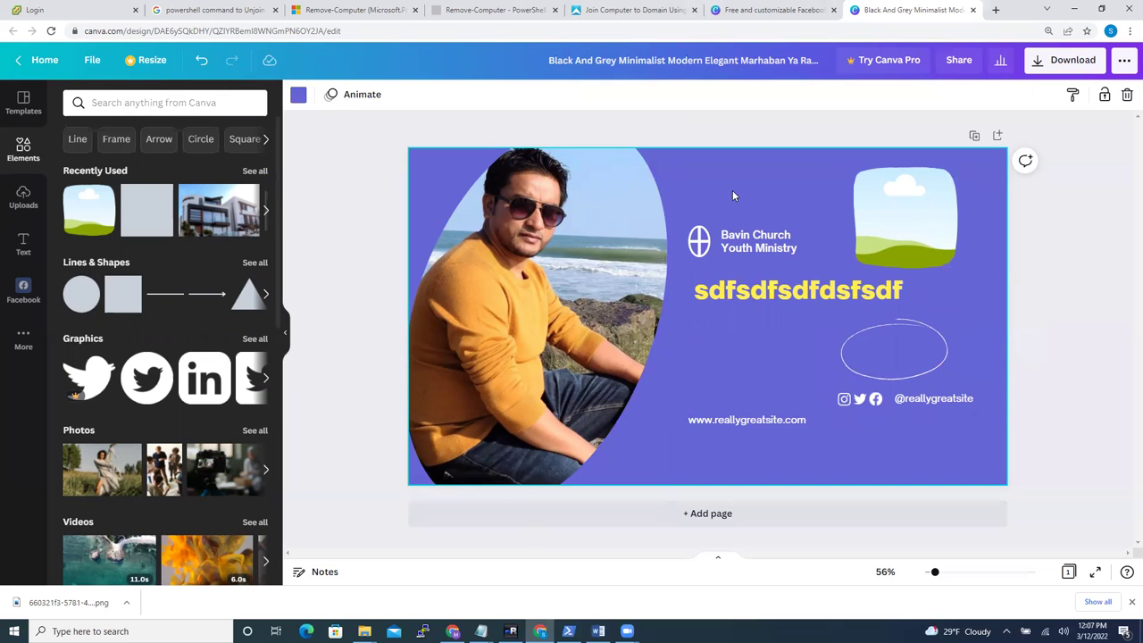
key("Delete")
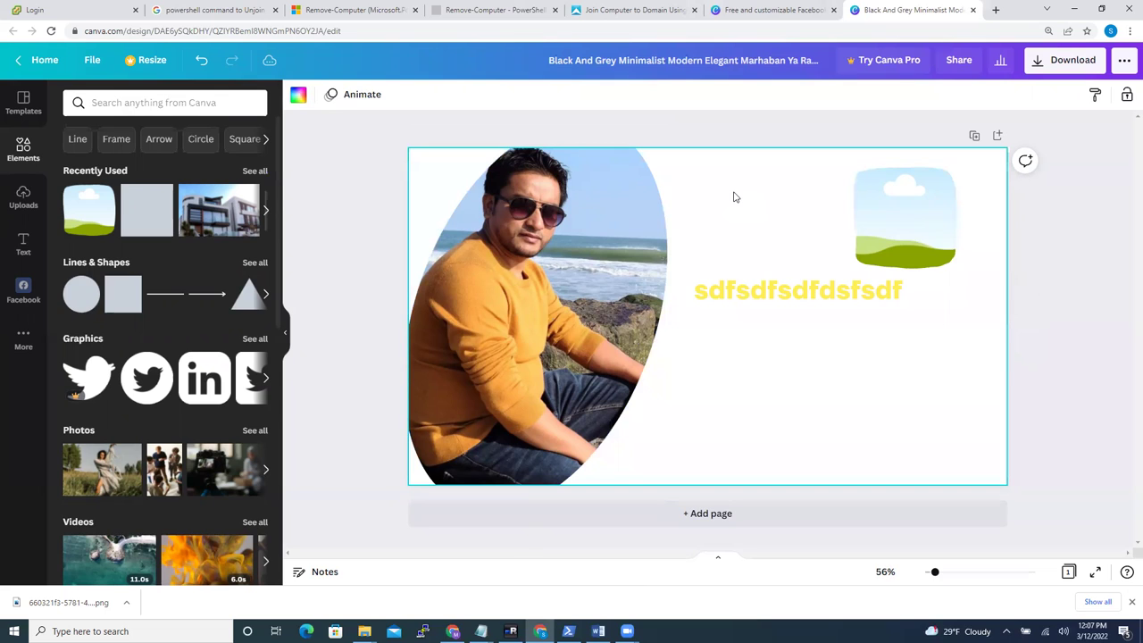
key("ctrl+z")
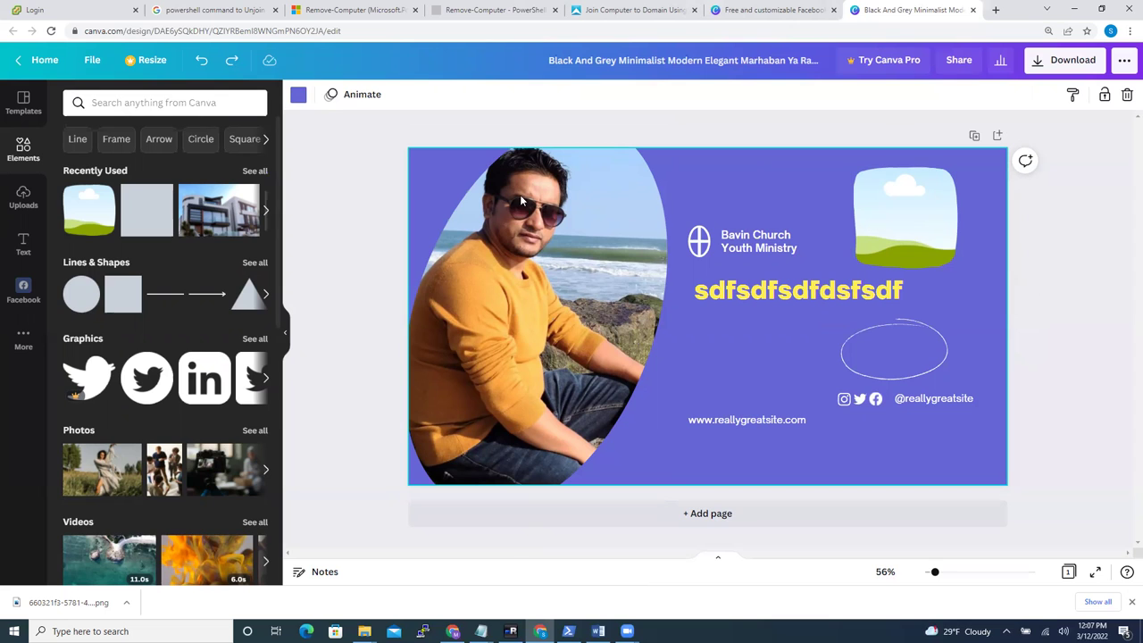
Step: Fill the small rounded frame with the uploaded eztv International logo
left_click(23, 195)
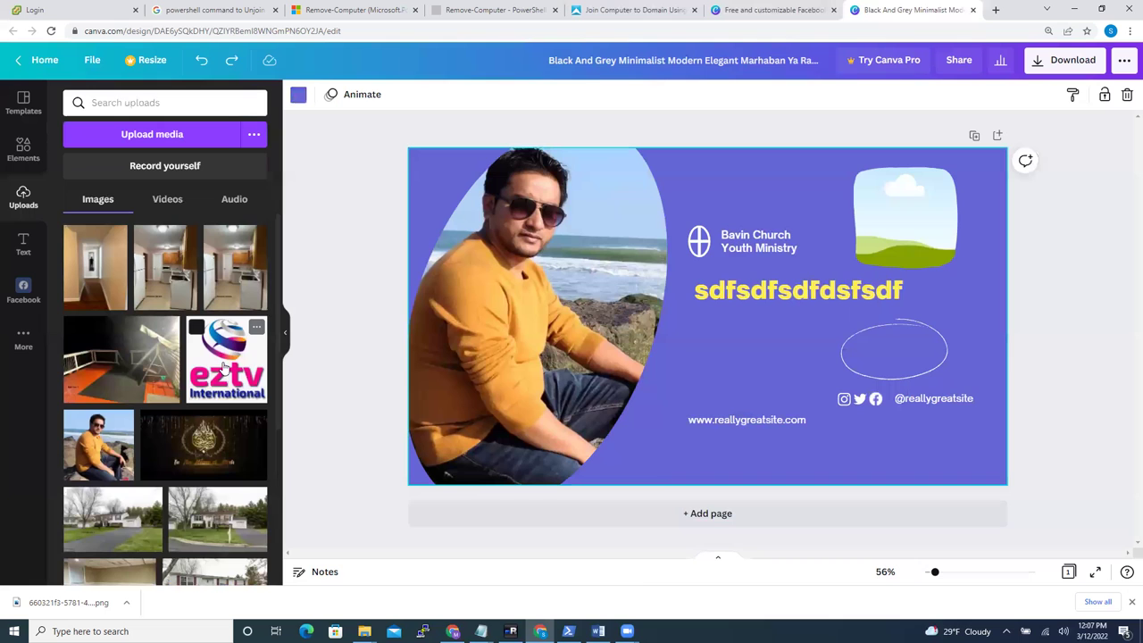
left_click_drag(223, 366, 871, 210)
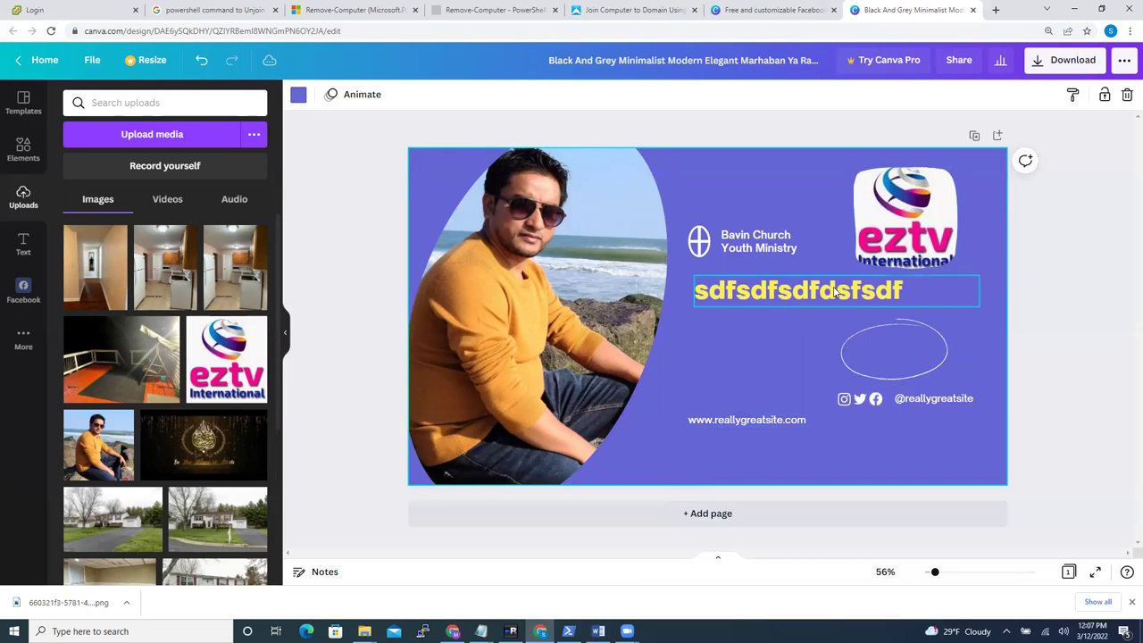
Step: Replace the logo in the small rounded frame with the uploaded photo of the white house with a front lawn
scroll(150, 446, "down", 1)
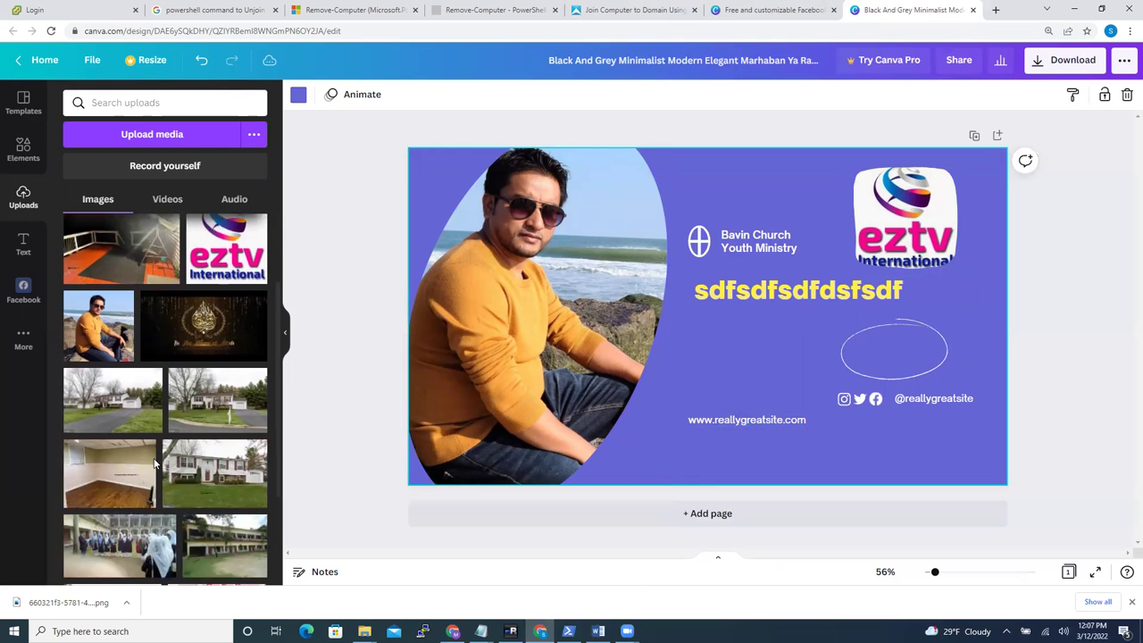
left_click_drag(203, 402, 807, 250)
key("Delete")
left_click(872, 226)
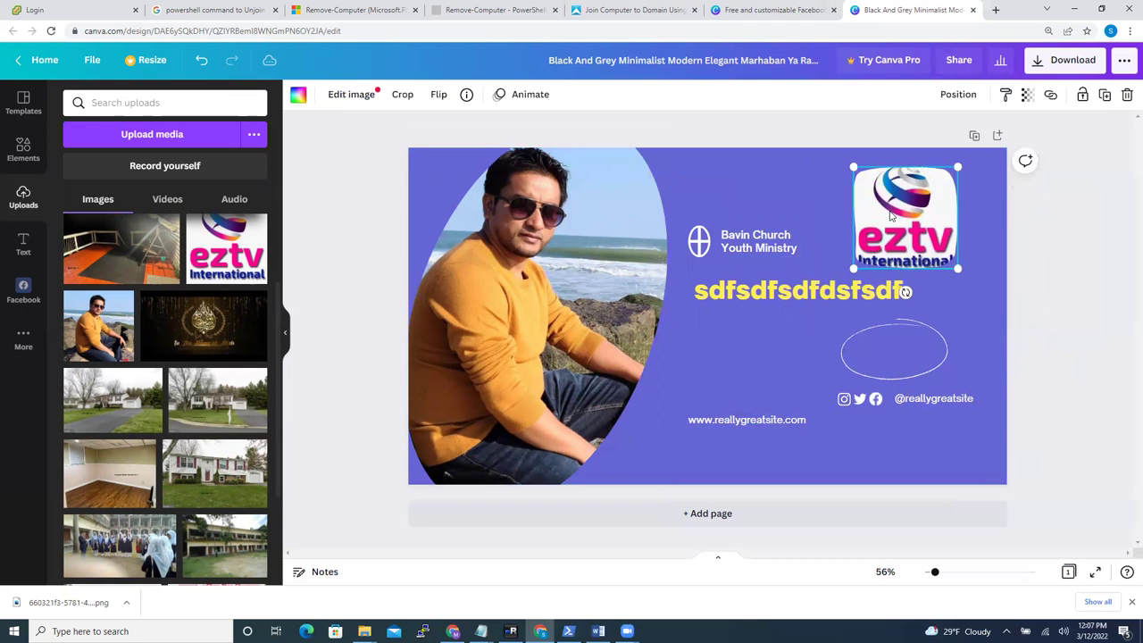
key("Delete")
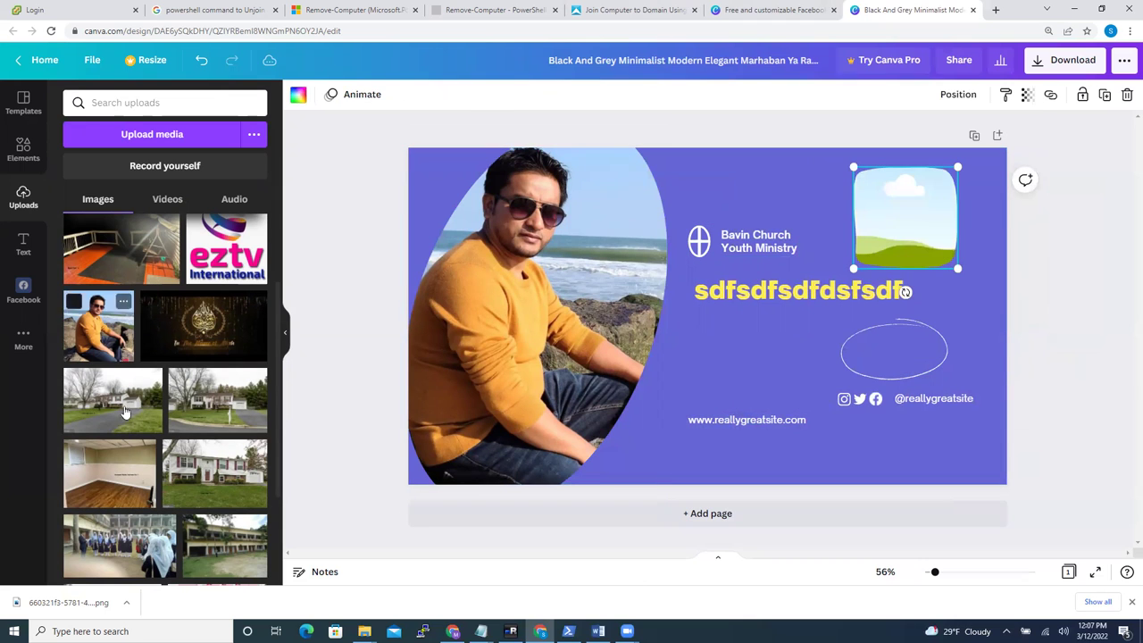
left_click_drag(214, 473, 918, 265)
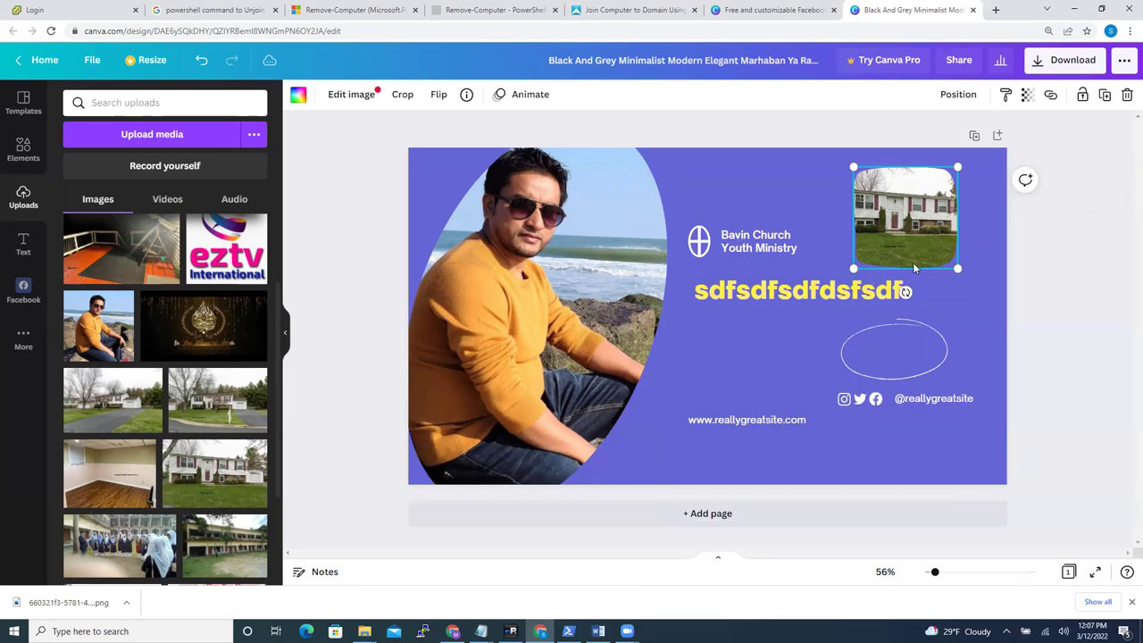
left_click(782, 390)
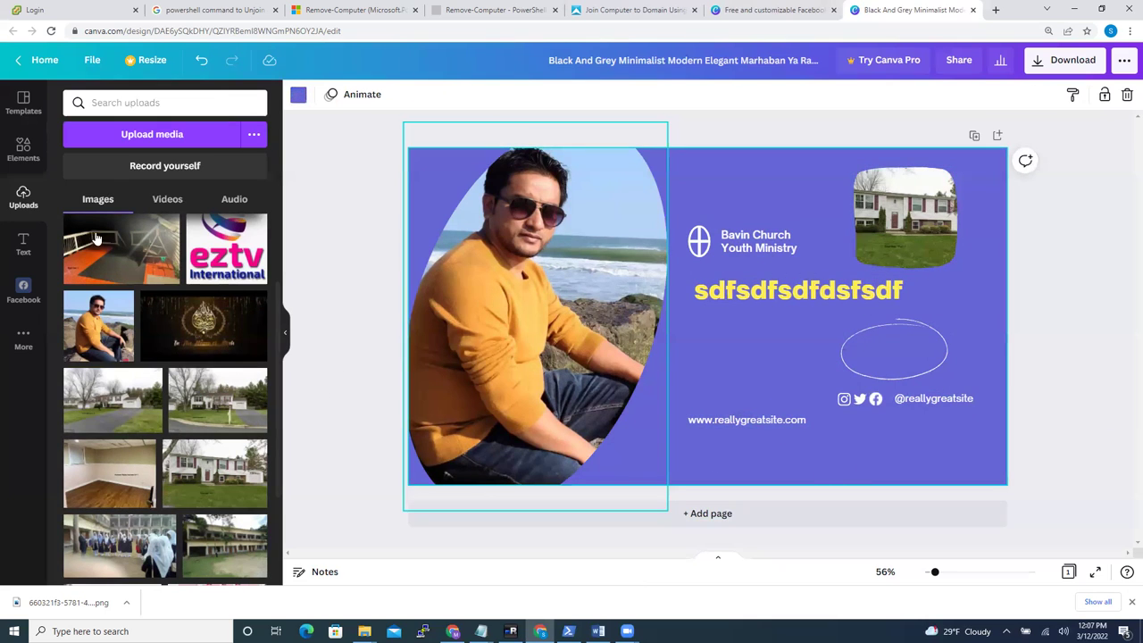
left_click(23, 149)
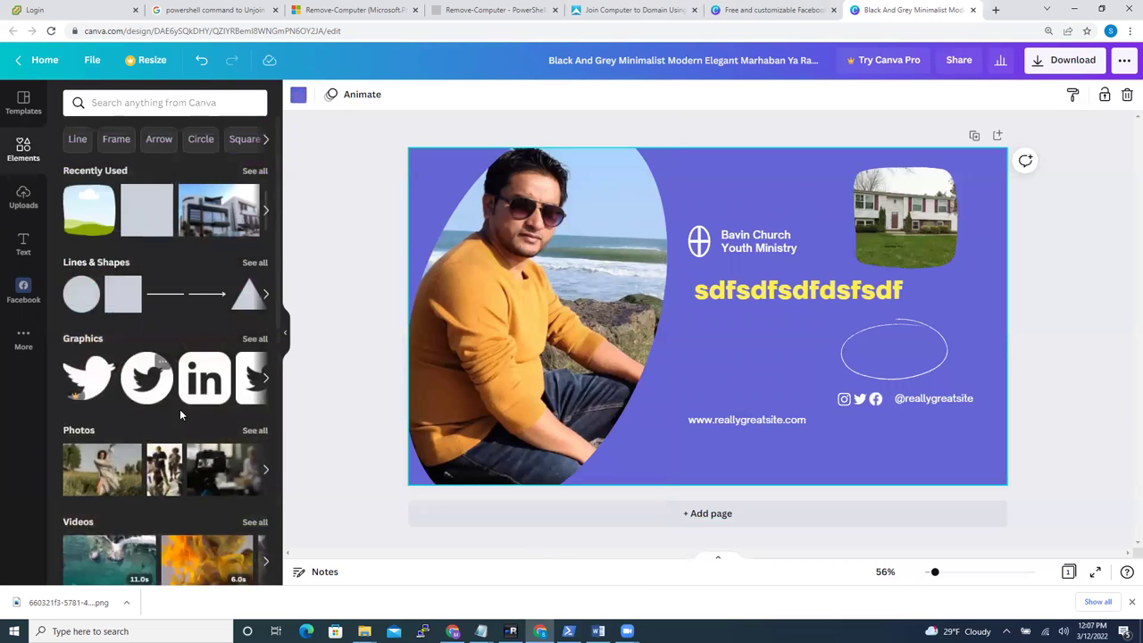
scroll(181, 457, "down", 4)
scroll(173, 403, "up", 1)
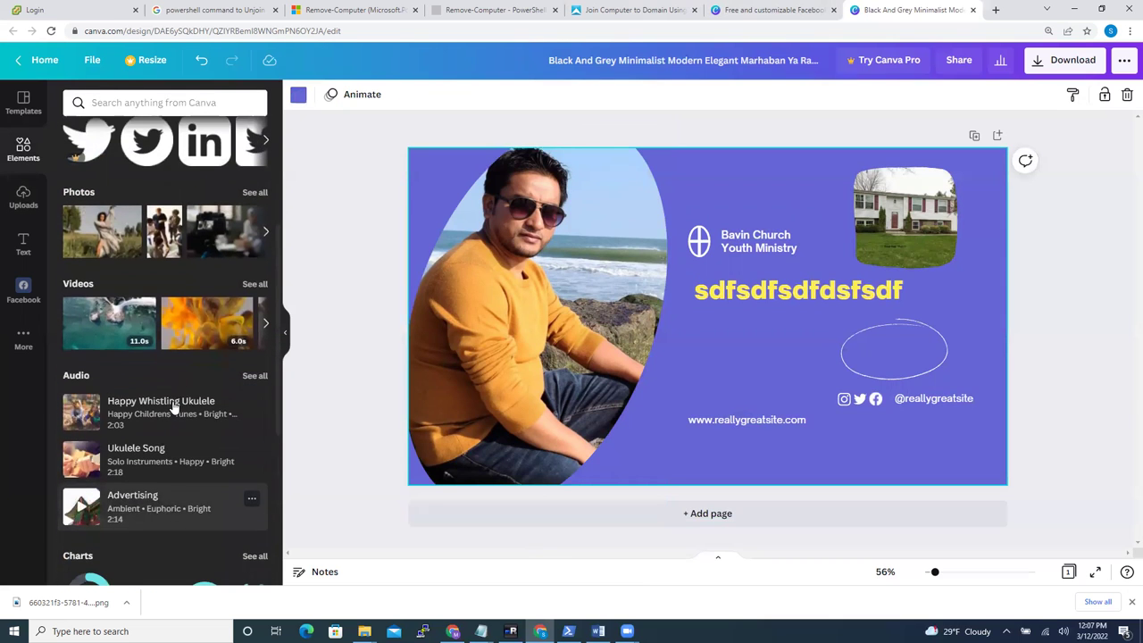
scroll(176, 357, "up", 1)
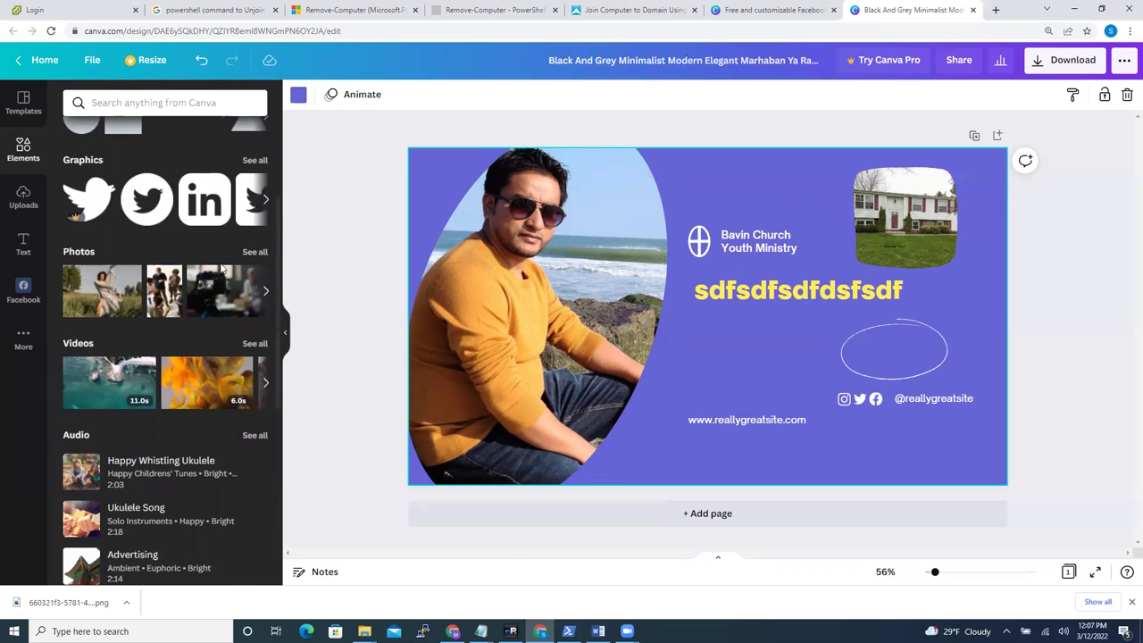
Step: Add the yellow "HUGE SALE" font combination to the cover and place it just below the yellow headline
left_click(23, 246)
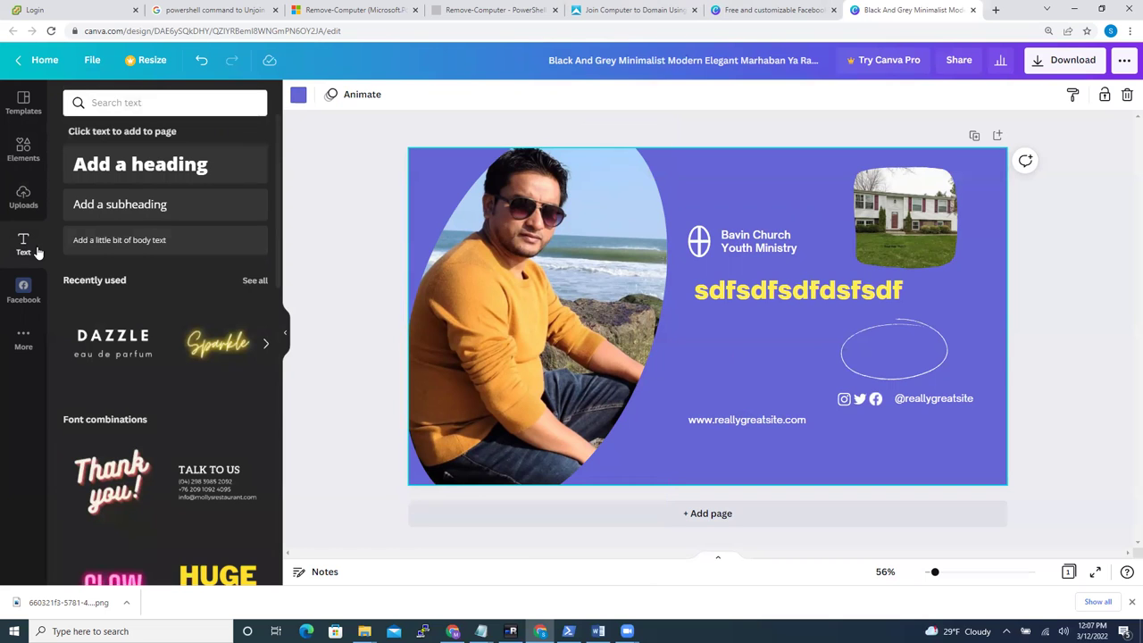
scroll(124, 500, "down", 1)
scroll(128, 438, "up", 1)
scroll(278, 269, "down", 4)
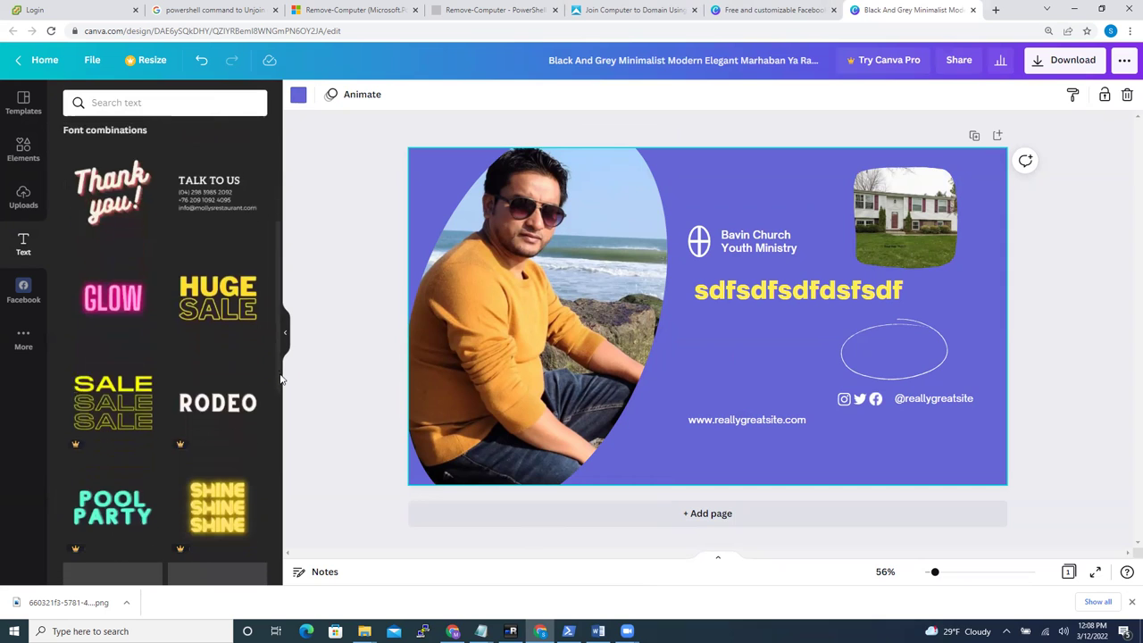
left_click_drag(217, 289, 651, 349)
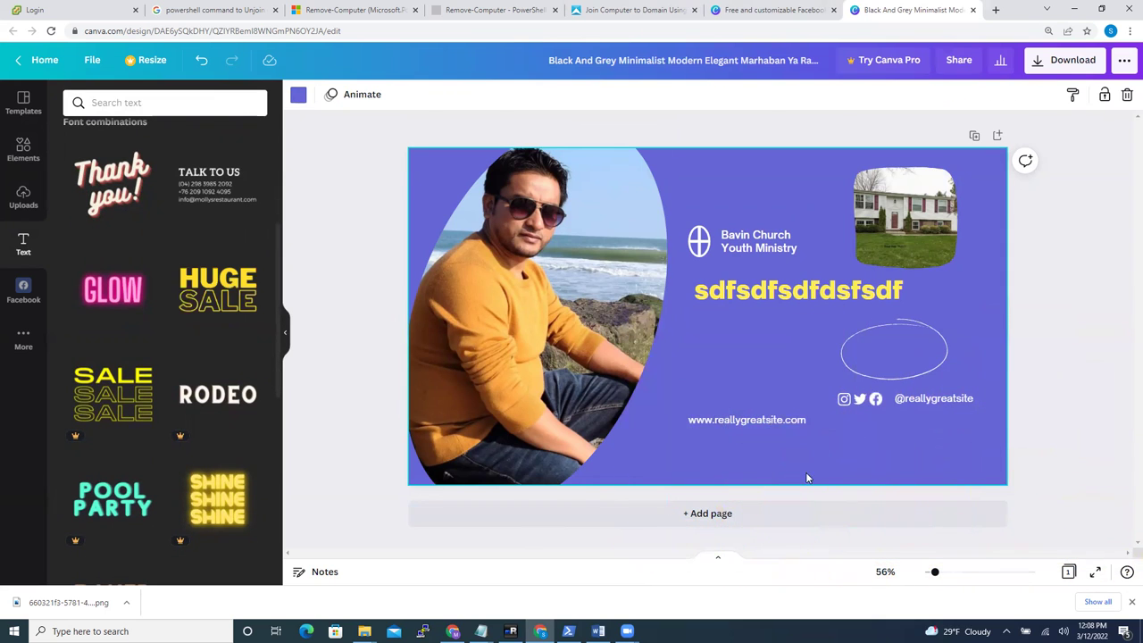
left_click_drag(608, 301, 763, 317)
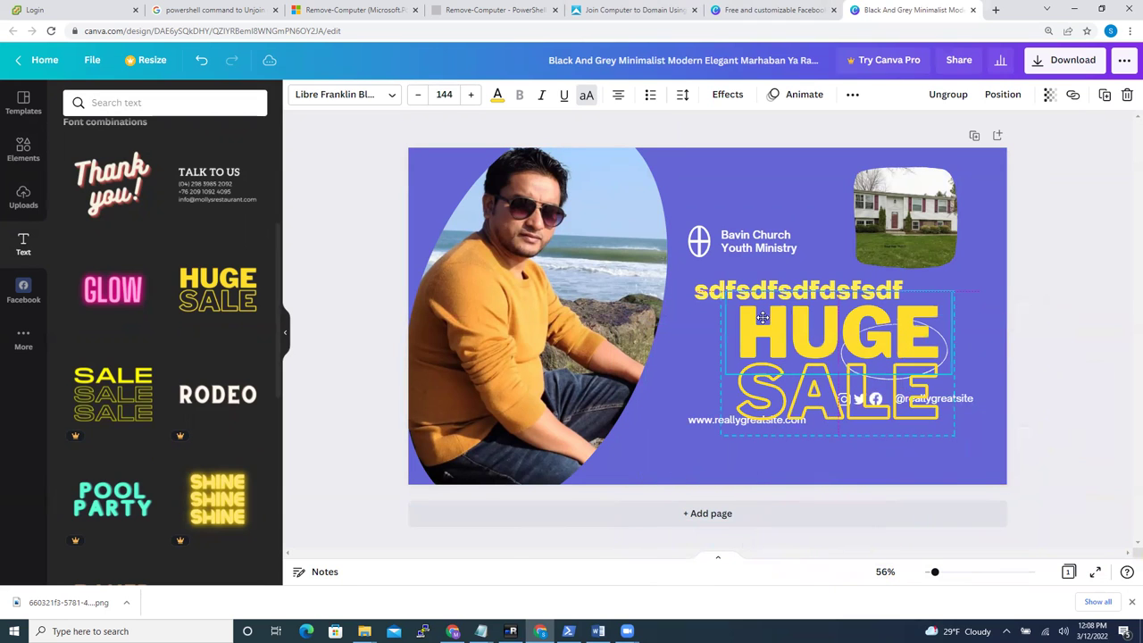
double_click(858, 354)
mouse_move(953, 433)
left_mouse_down()
mouse_move(911, 427)
mouse_move(957, 435)
left_mouse_up()
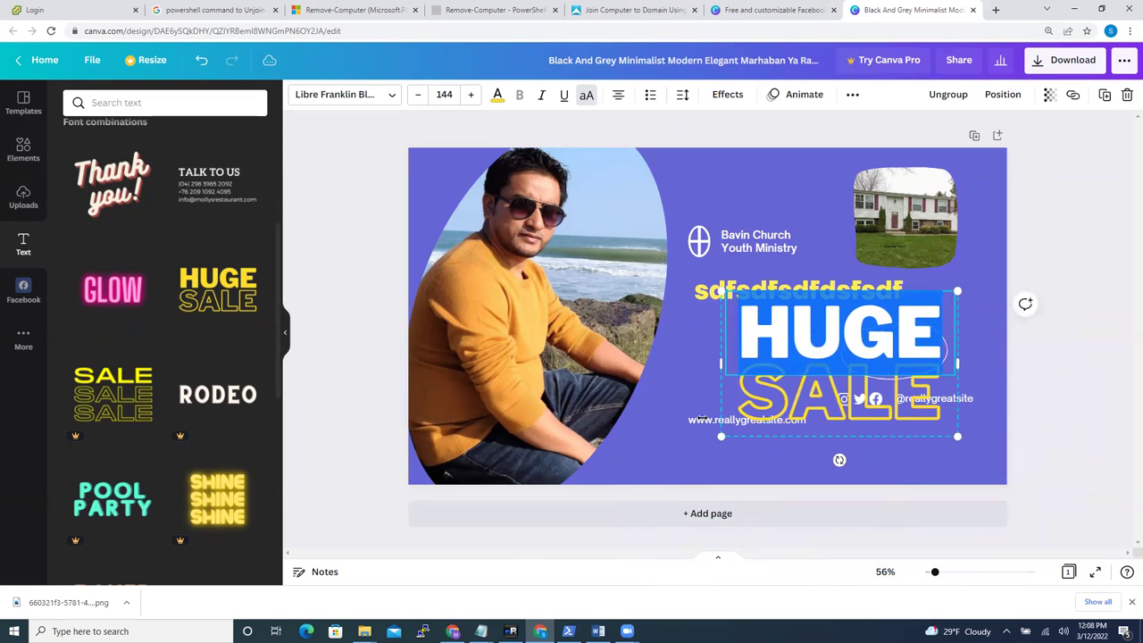
left_click(672, 444)
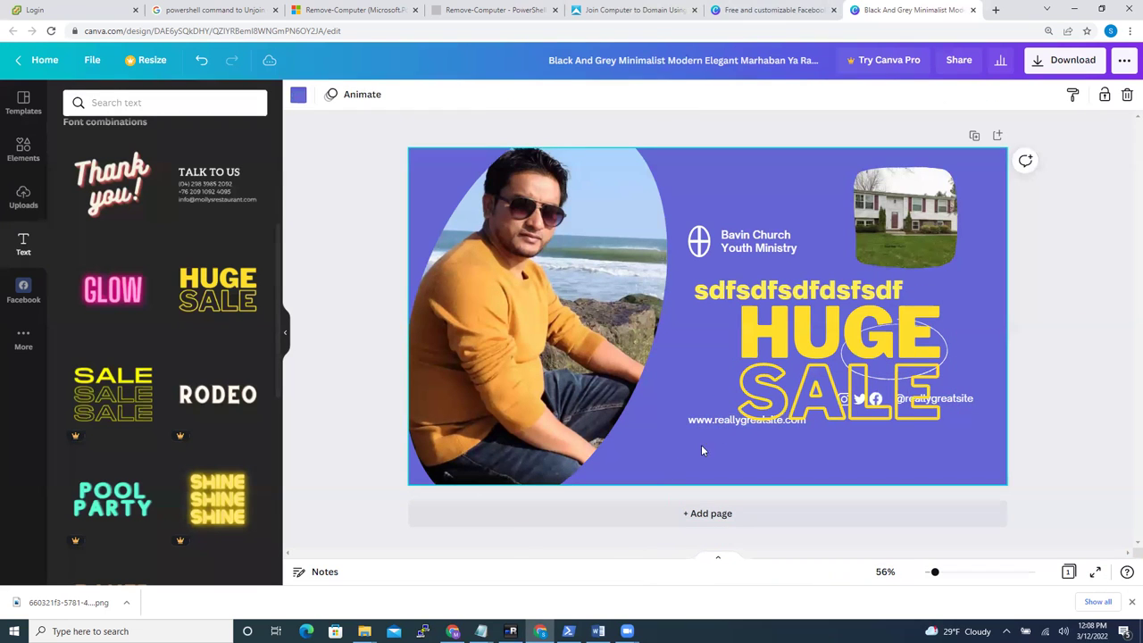
left_click(710, 421)
left_click_drag(707, 427, 955, 403)
key("Delete")
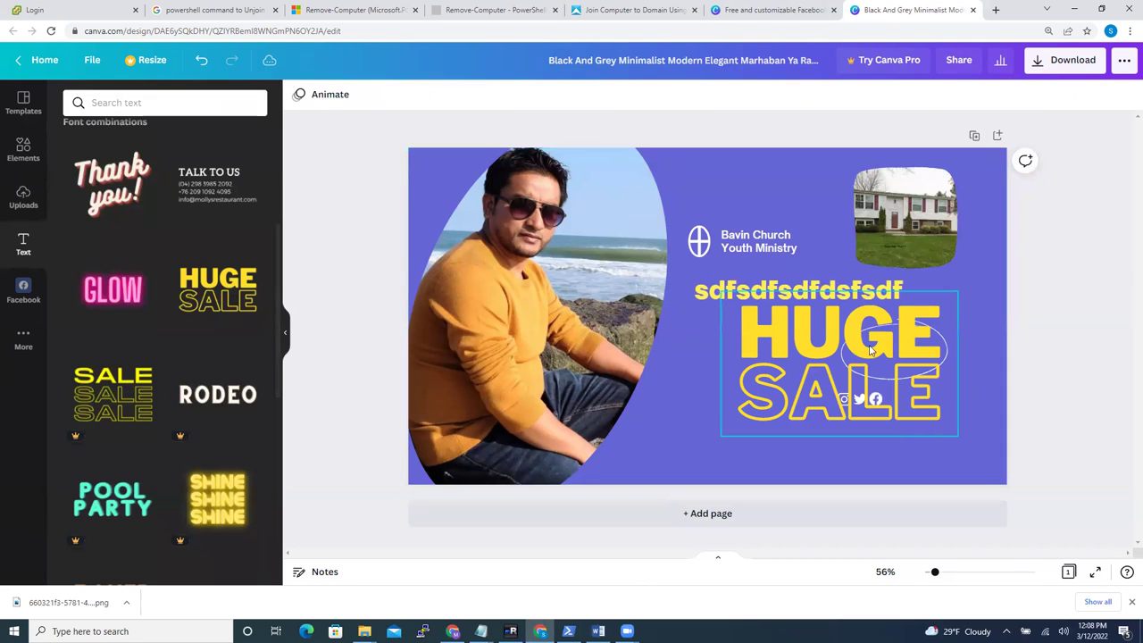
left_click(787, 293)
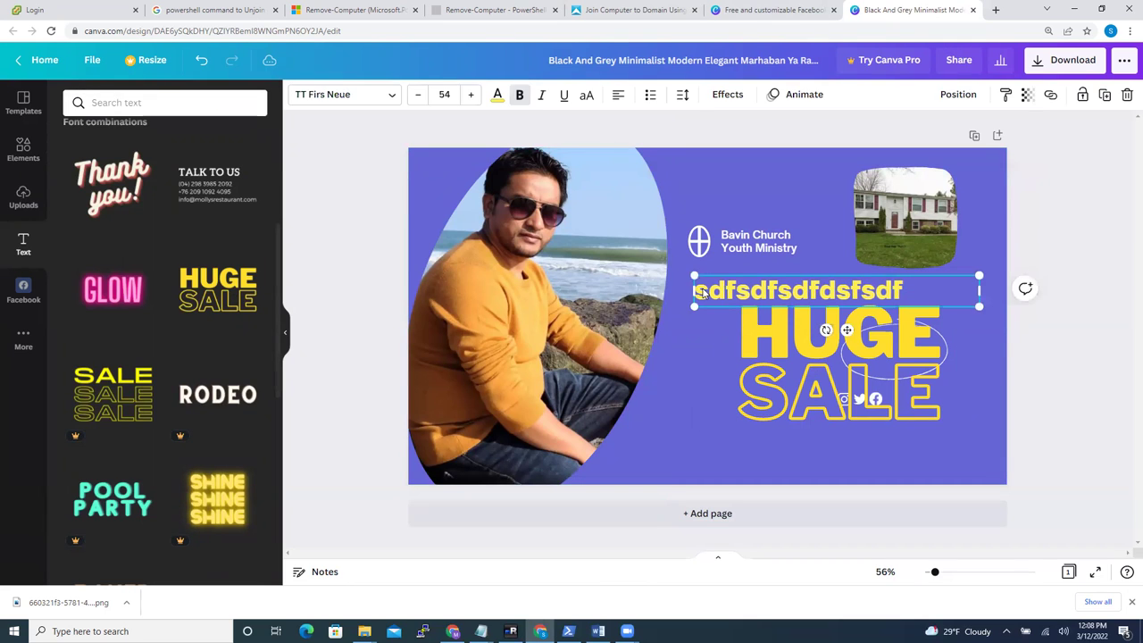
key("Delete")
Step: Move the "HUGE SALE" text up over the church name and delete the white ellipse outline
left_click_drag(788, 340, 725, 208)
left_click(882, 426)
left_click(843, 399)
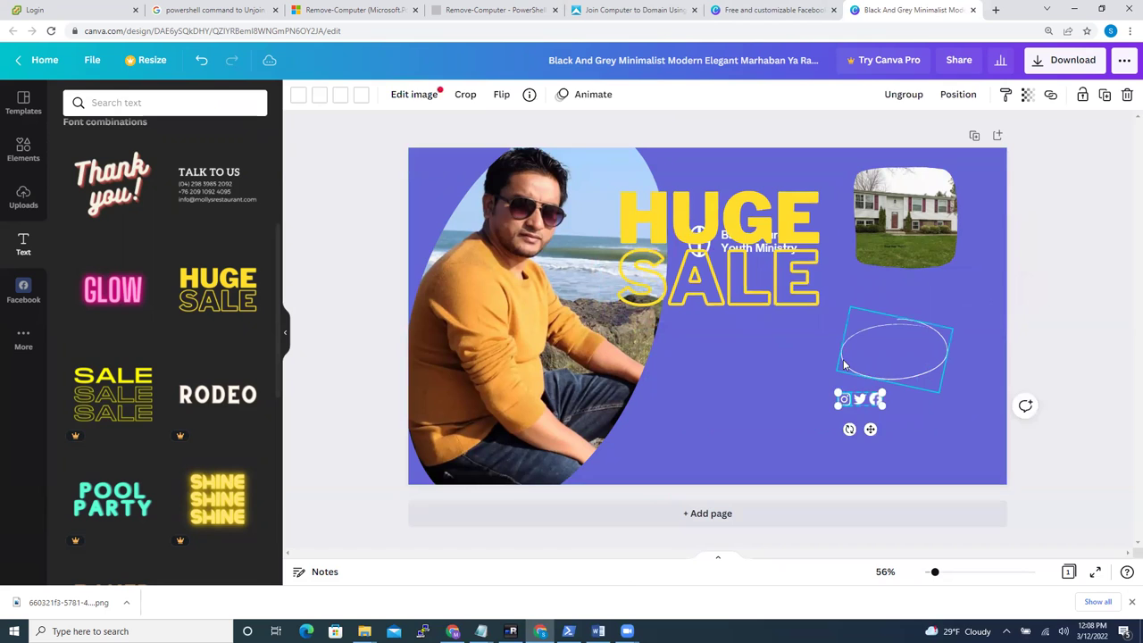
key("Delete")
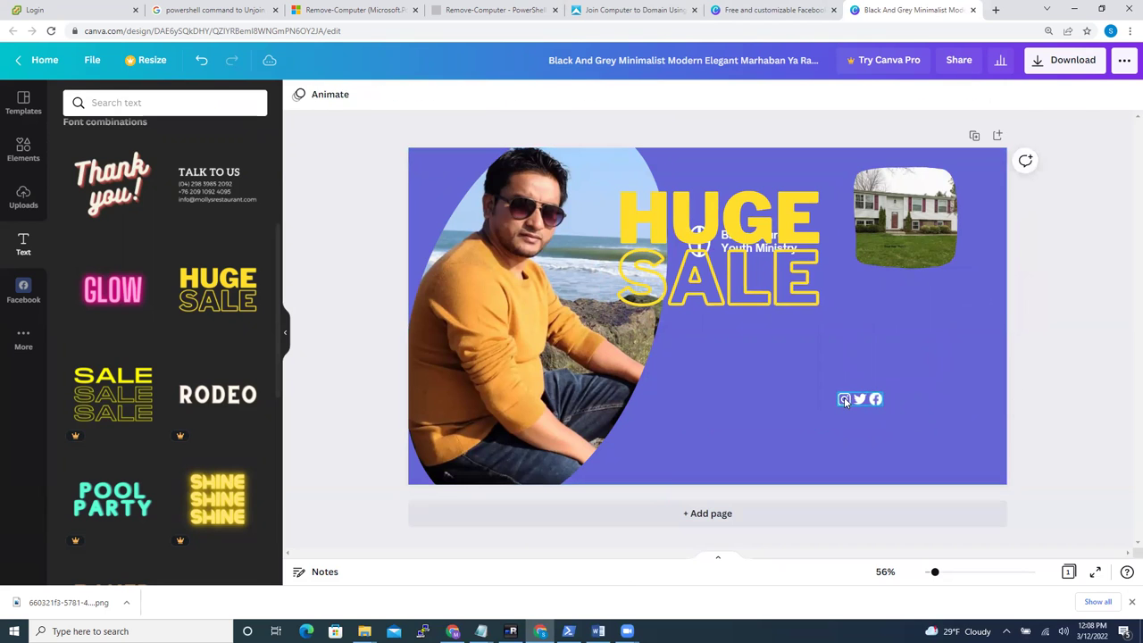
Step: Move the group of social media icons to the cover's lower-right corner
left_click(843, 401)
left_click_drag(847, 399, 949, 467)
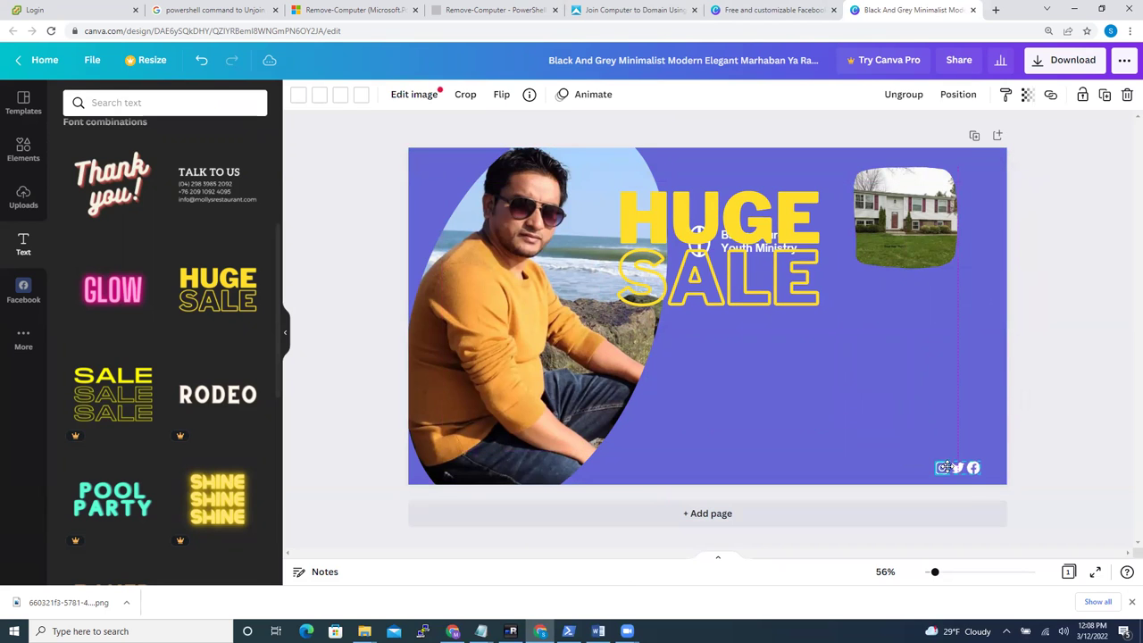
Step: Move the "HUGE SALE" text below the church name and replace the church name with "sadfasdfasdsadsadsadsadsasdsadsadsa"
left_click_drag(734, 224, 823, 338)
left_click(773, 253)
double_click(780, 246)
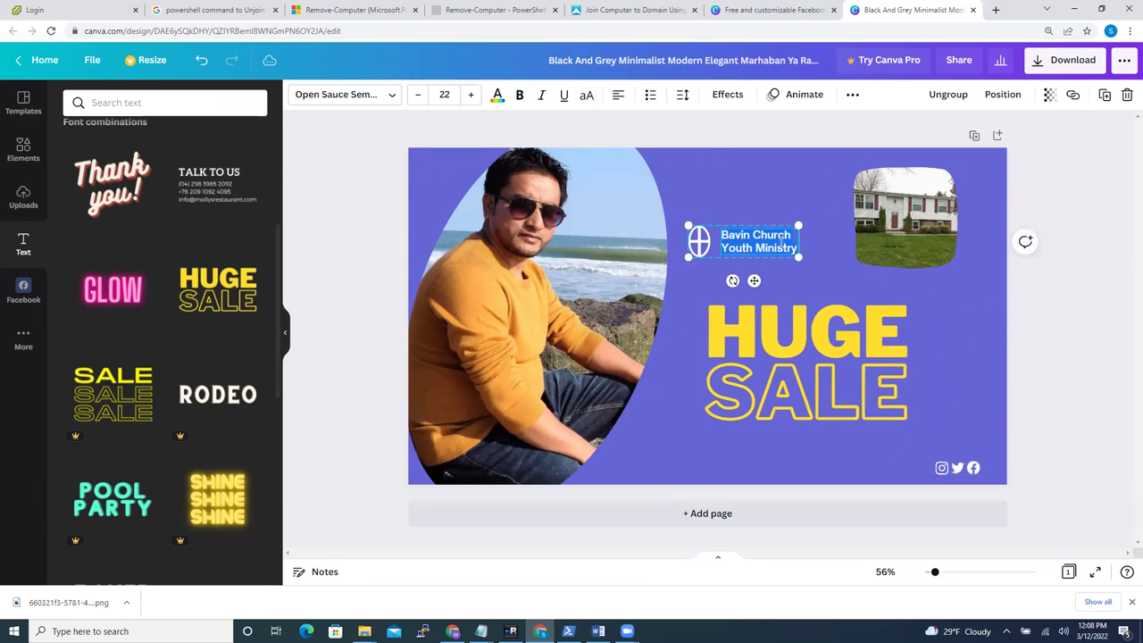
type("sadfasdfasdsad")
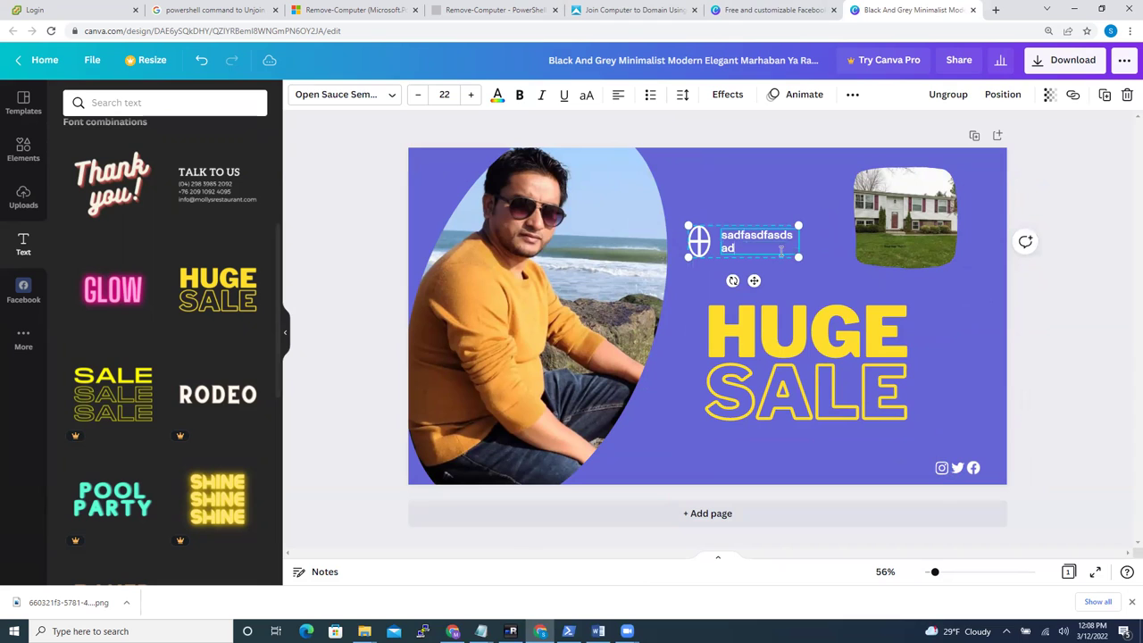
type("sadsadsadsasdsadsadsa")
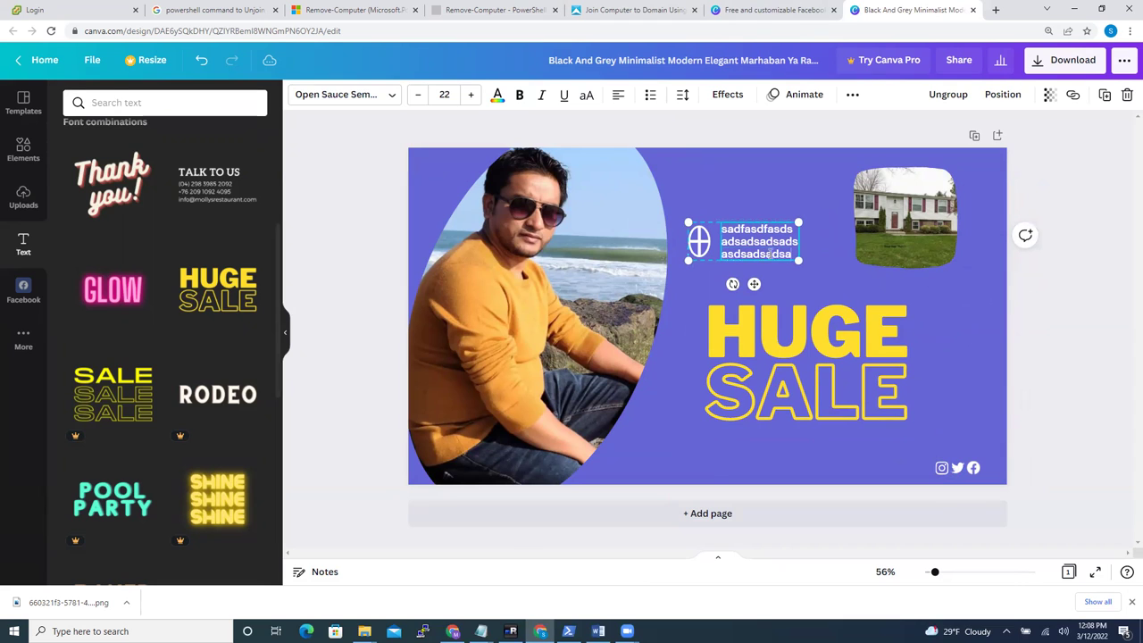
Step: Make the replaced text beside the cross logo bold and set its font to League Spartan
left_click_drag(791, 255, 692, 224)
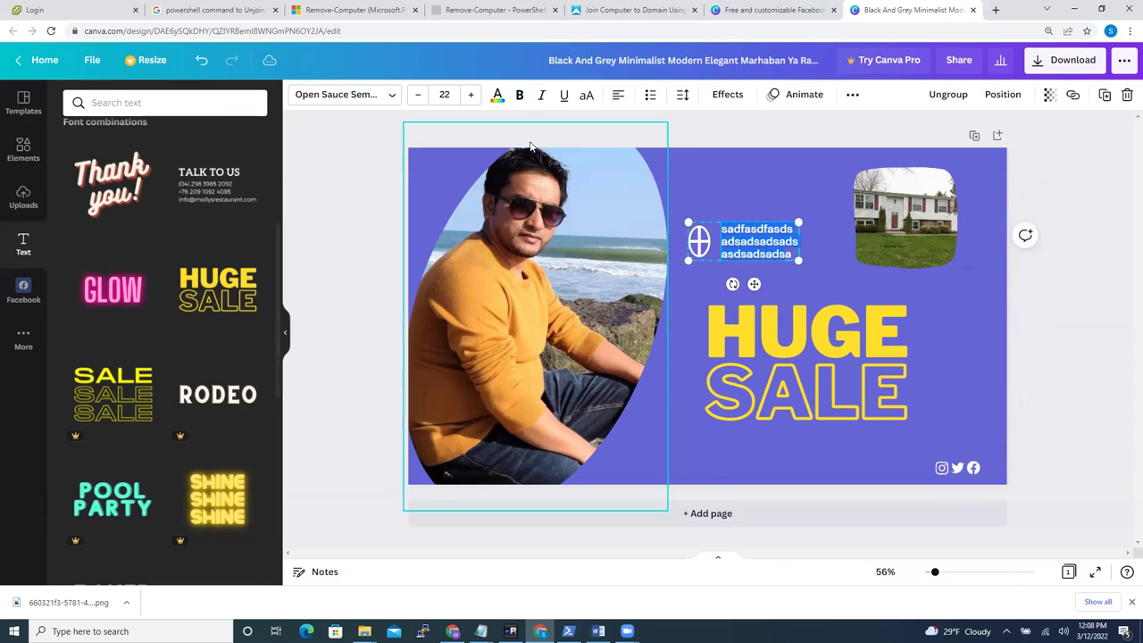
left_click(520, 96)
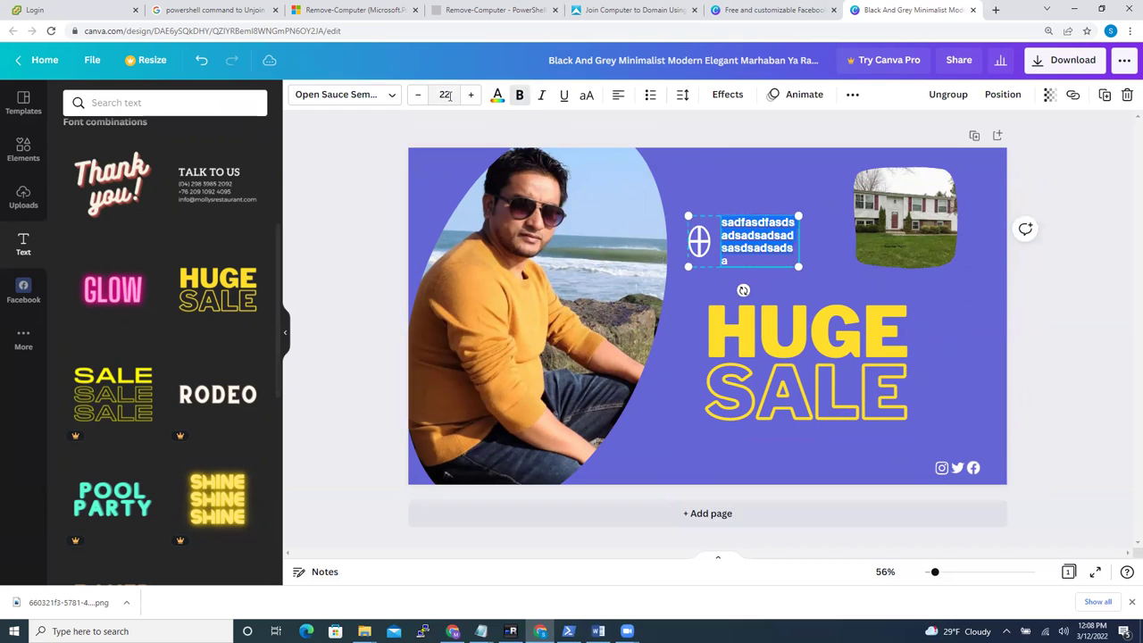
left_click(382, 95)
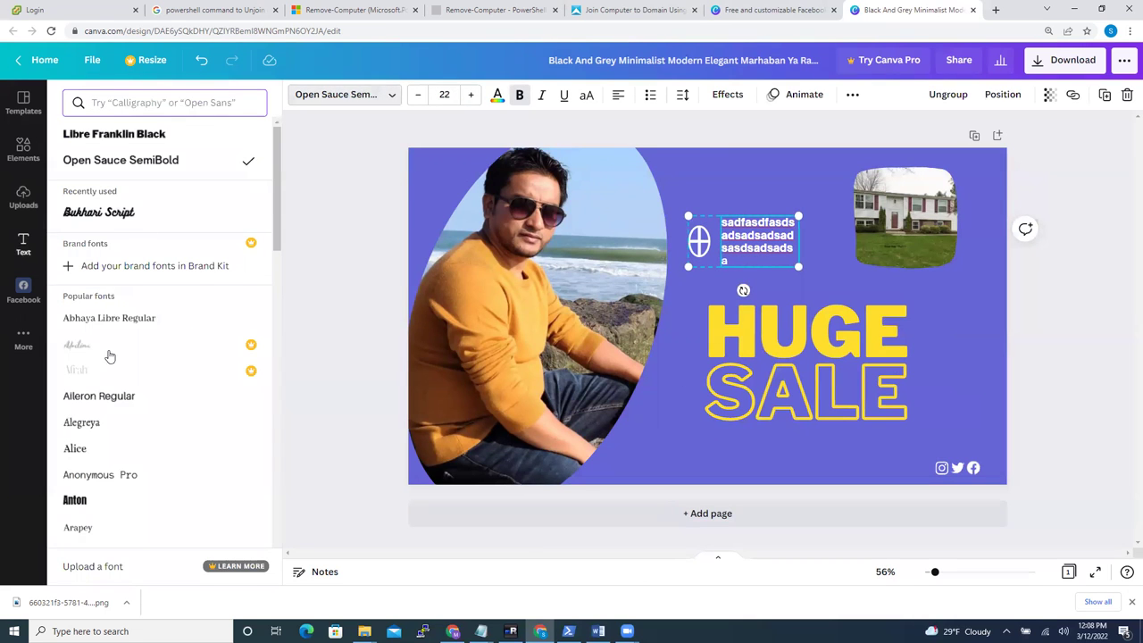
left_click_drag(276, 241, 276, 508)
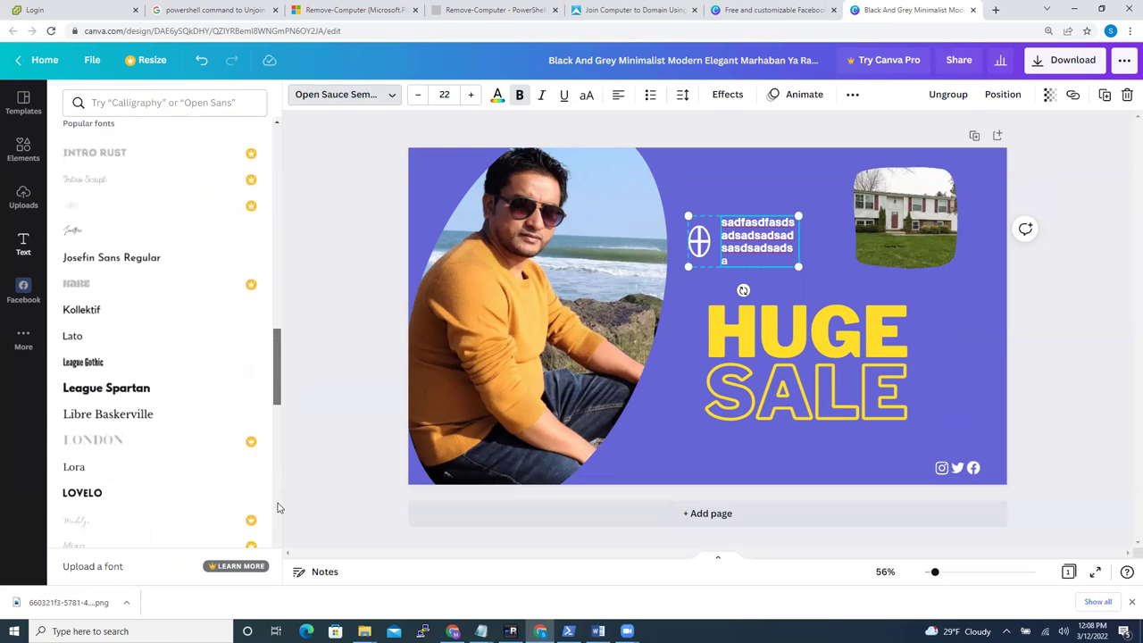
left_click(123, 391)
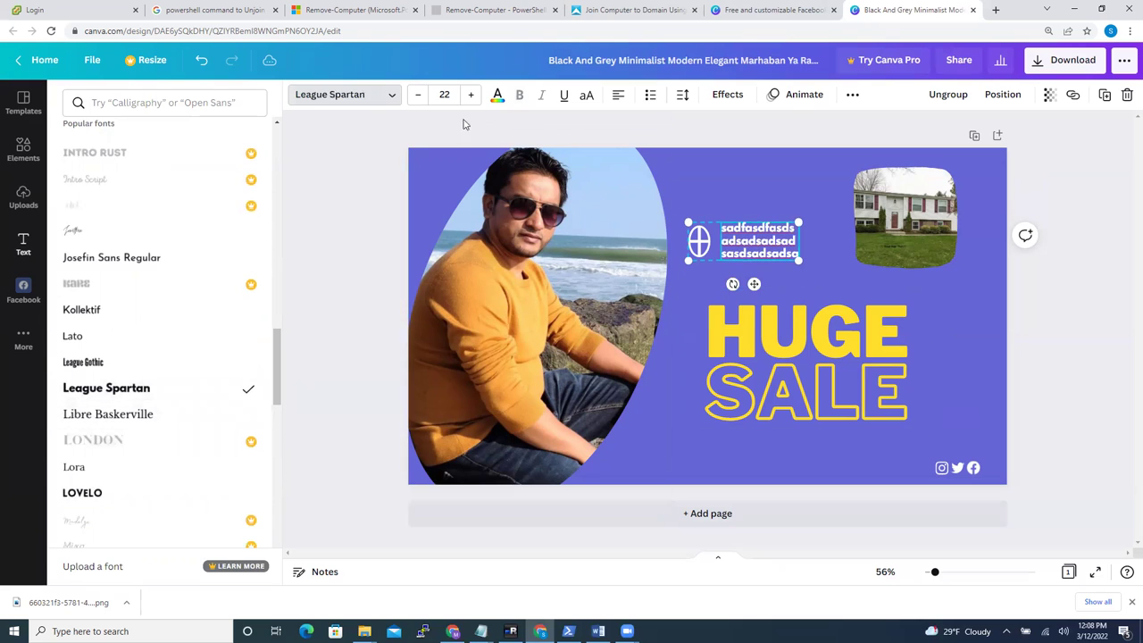
Step: Try orange and purple on the selected text beside the cross logo, and set its color to coral red
left_click(497, 95)
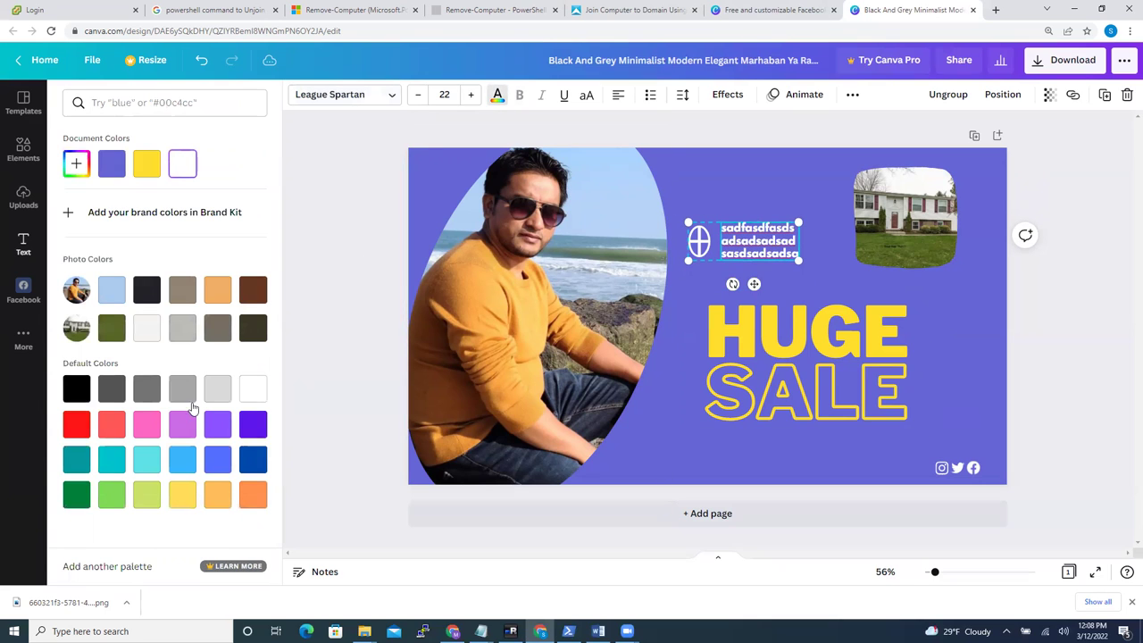
left_click(219, 494)
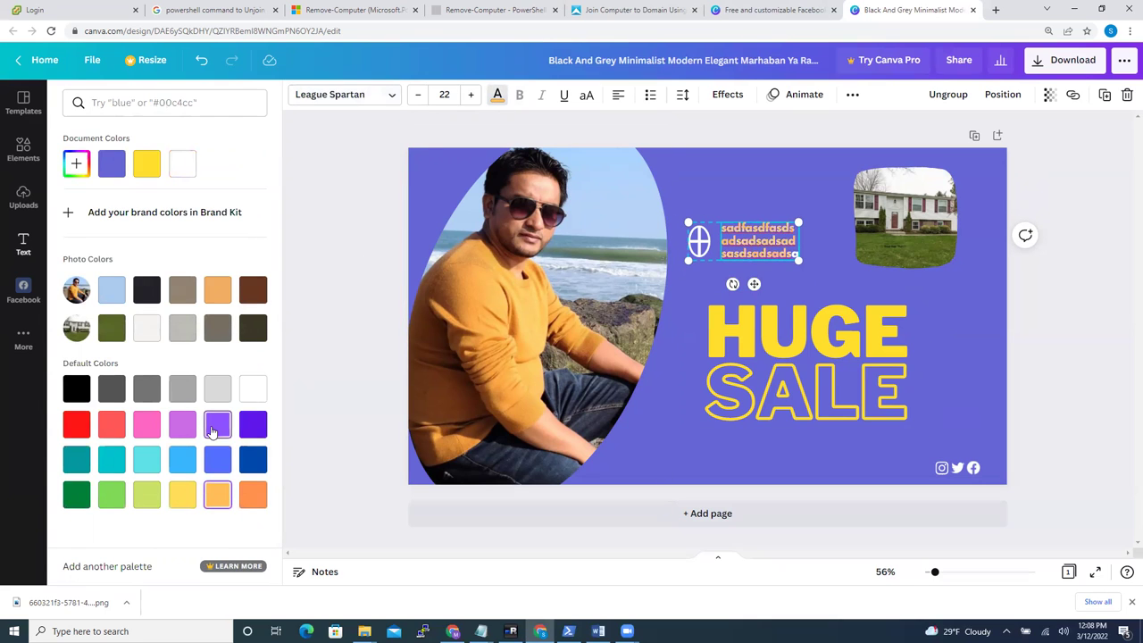
left_click(218, 426)
left_click(112, 425)
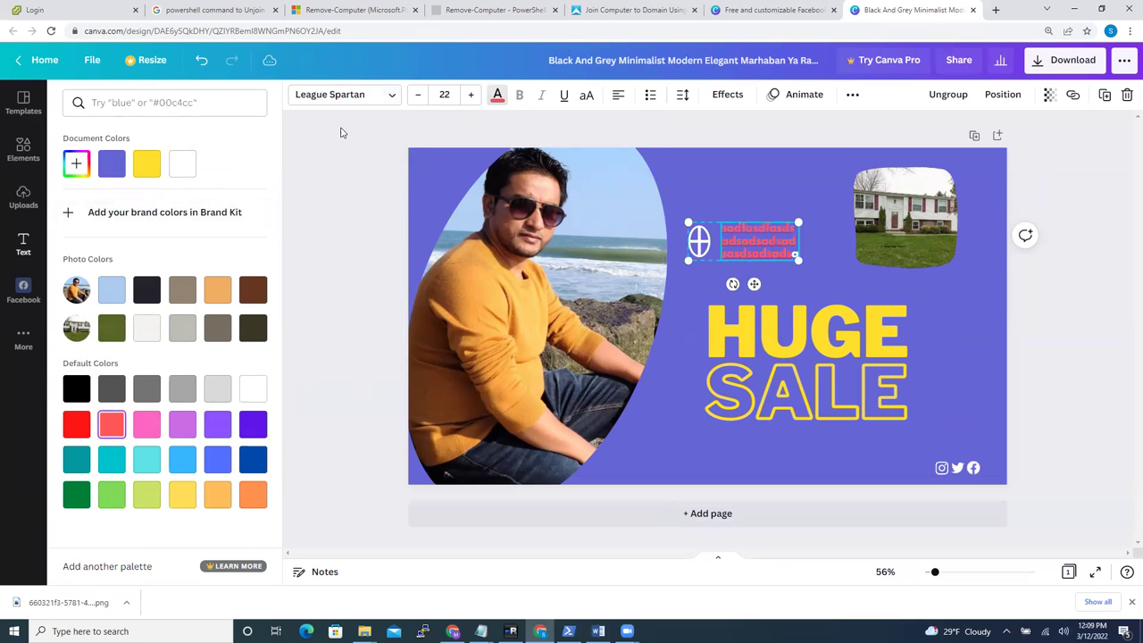
key("Escape")
left_click(814, 248)
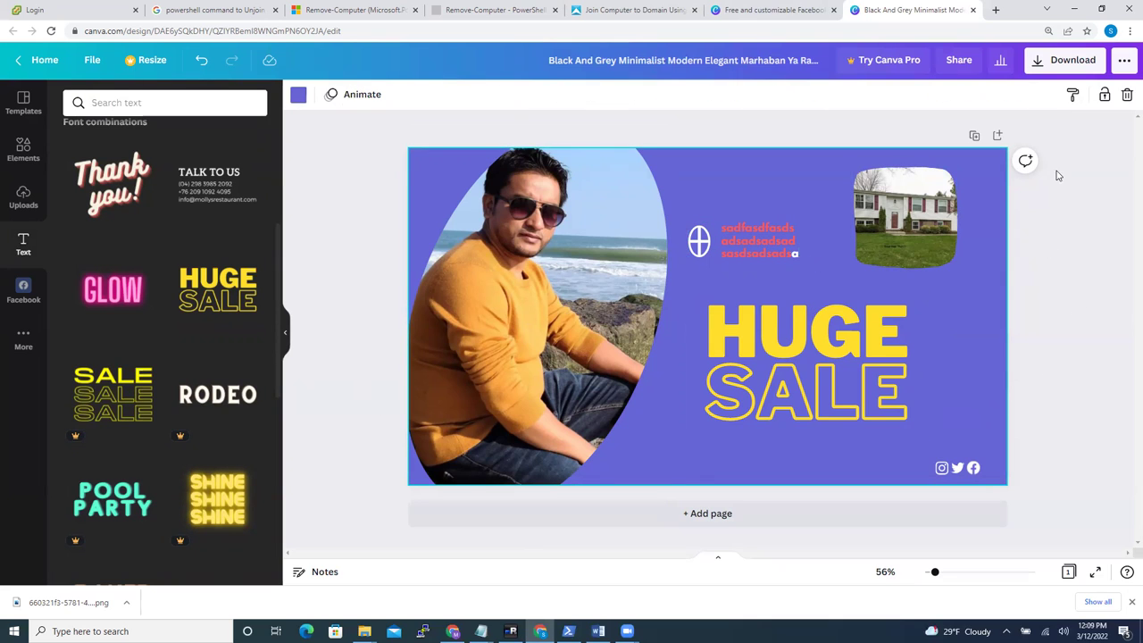
Step: Download the cover as a PNG at size 1 (1640 × 924 px)
left_click(1042, 64)
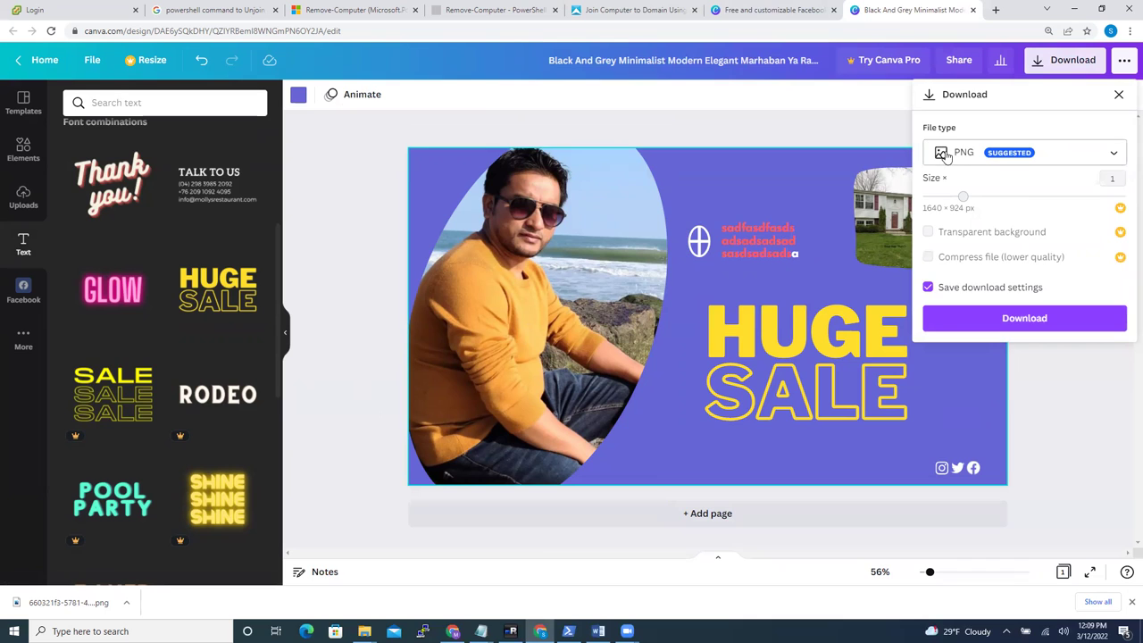
left_click(1021, 319)
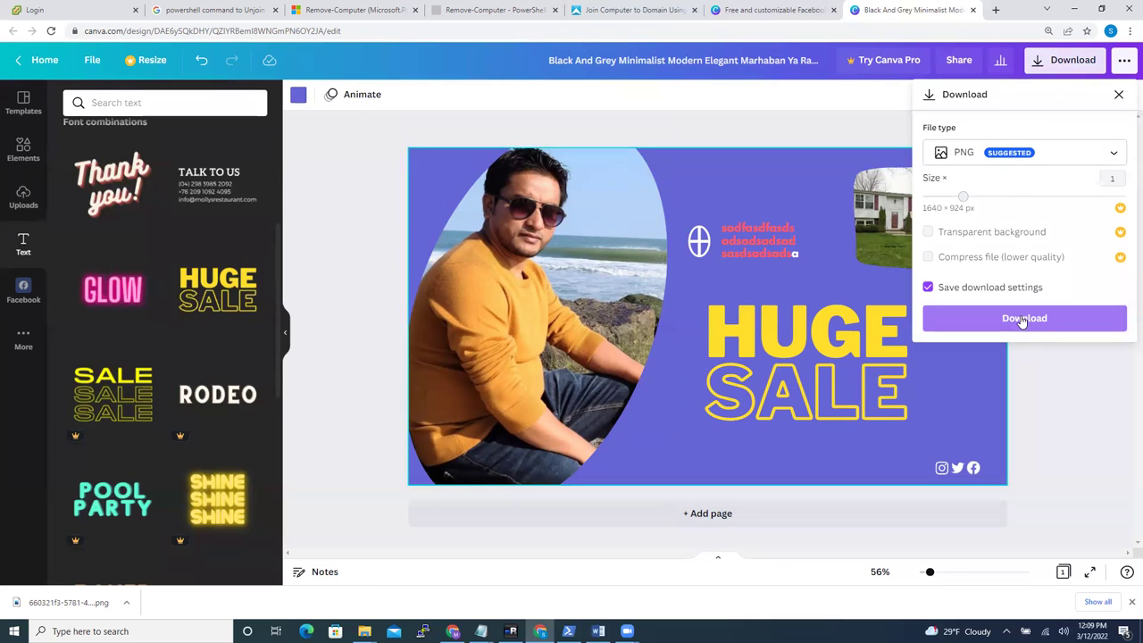
left_click(1023, 320)
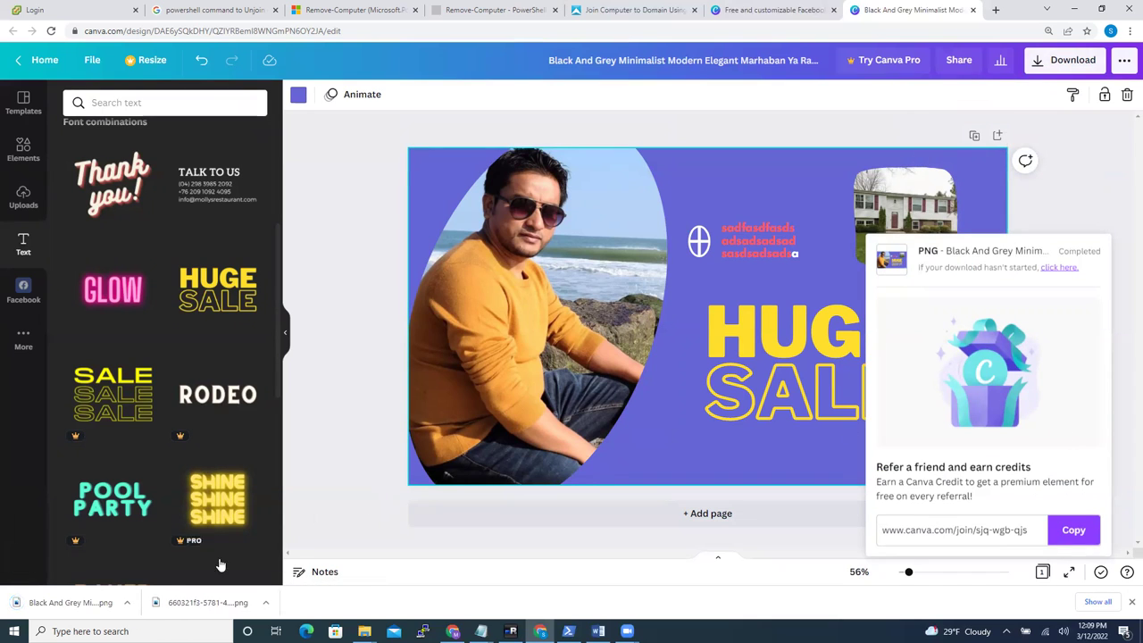
Step: View the downloaded cover PNG in the Photos app, return to the design and dismiss the download notice
left_click(83, 603)
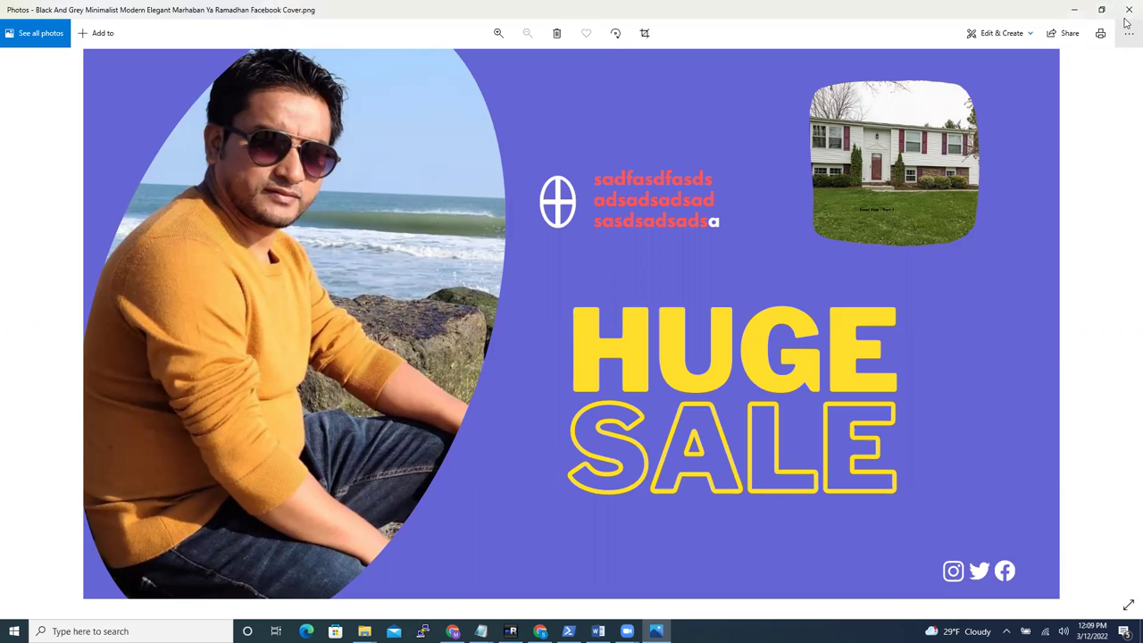
left_click(1128, 9)
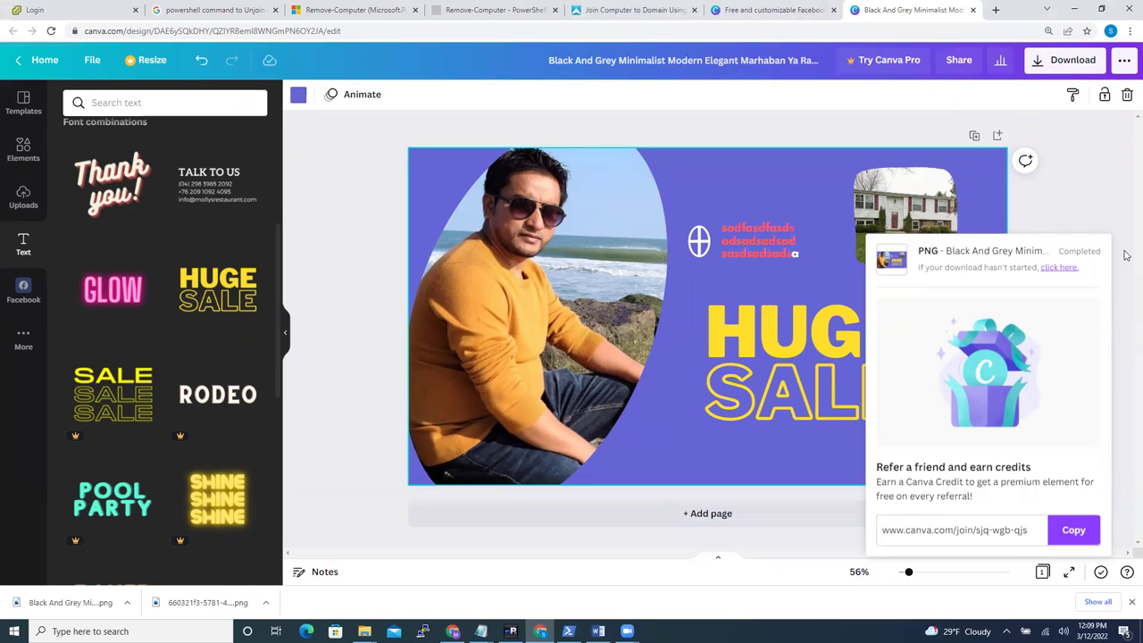
left_click(1097, 163)
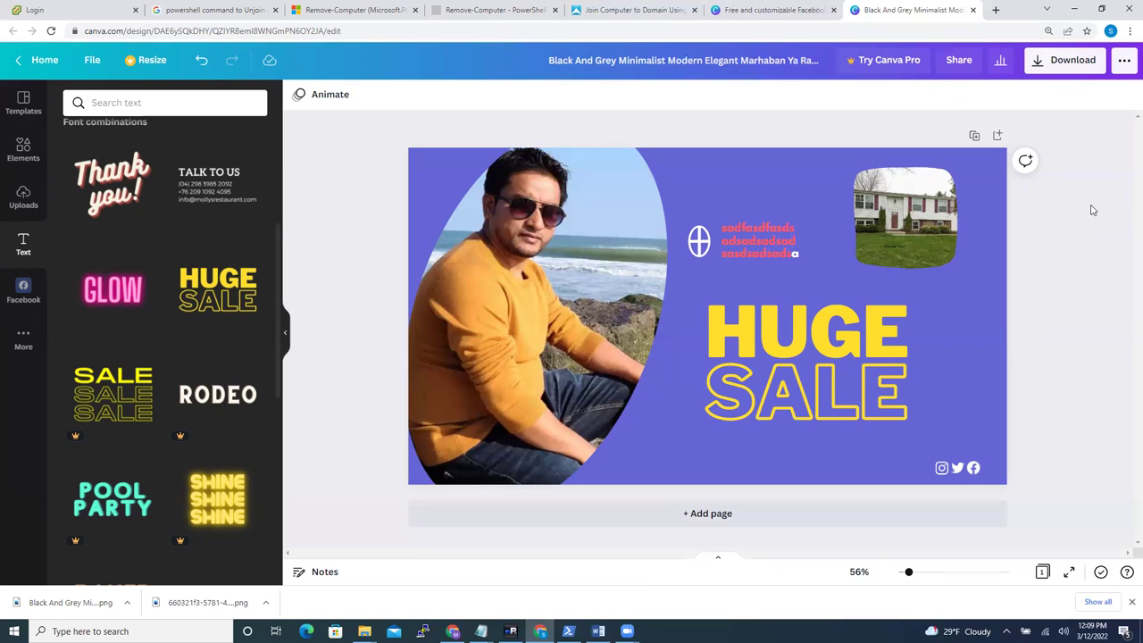
Step: Take a screenshot of the finished cover design, decline saving to OneDrive, and paste the screenshot into Paint
key("Print")
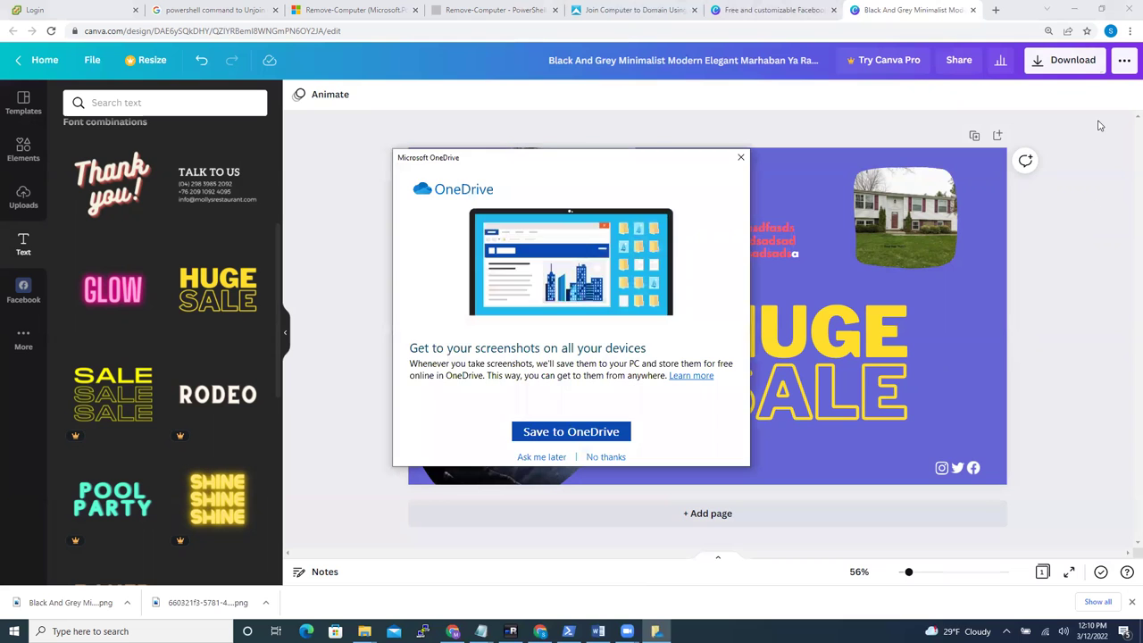
left_click(741, 157)
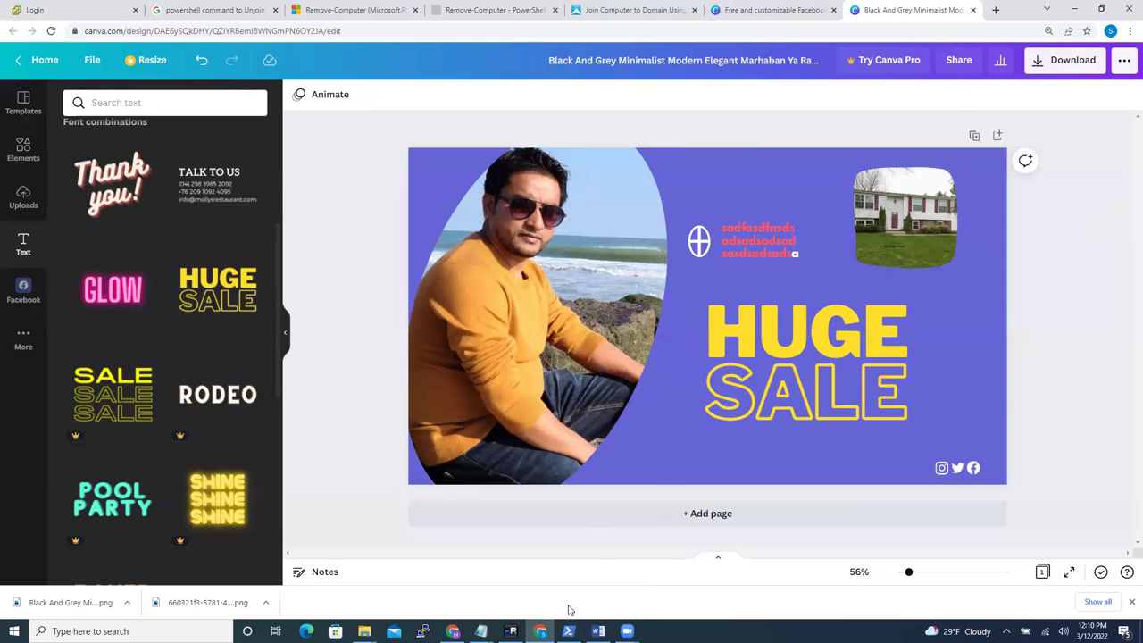
left_click(134, 631)
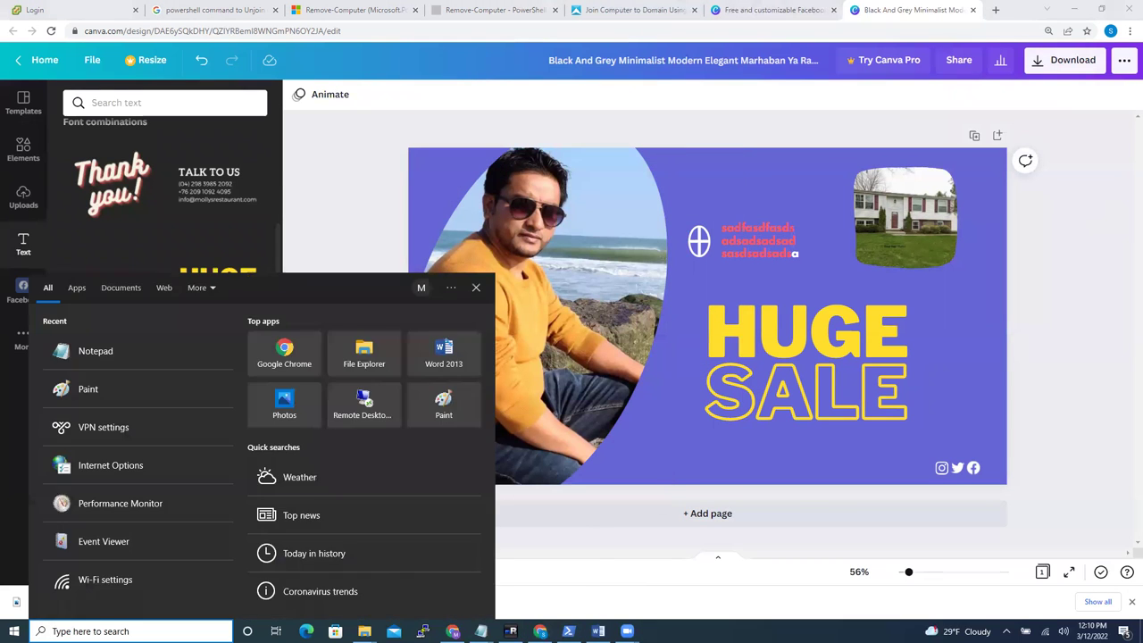
type("paint")
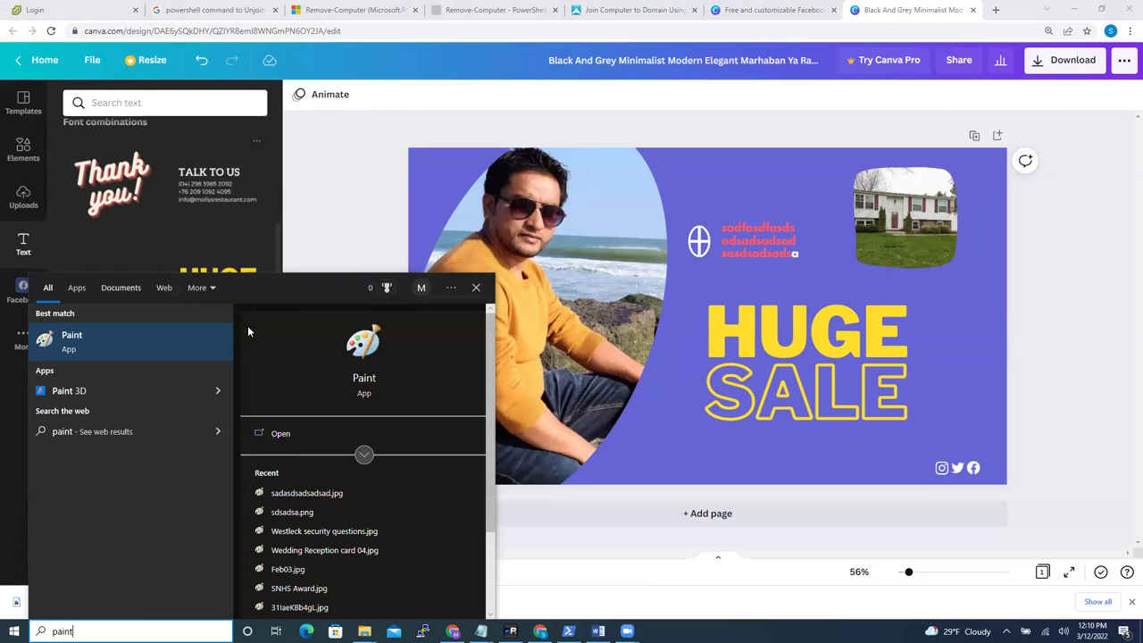
left_click(203, 346)
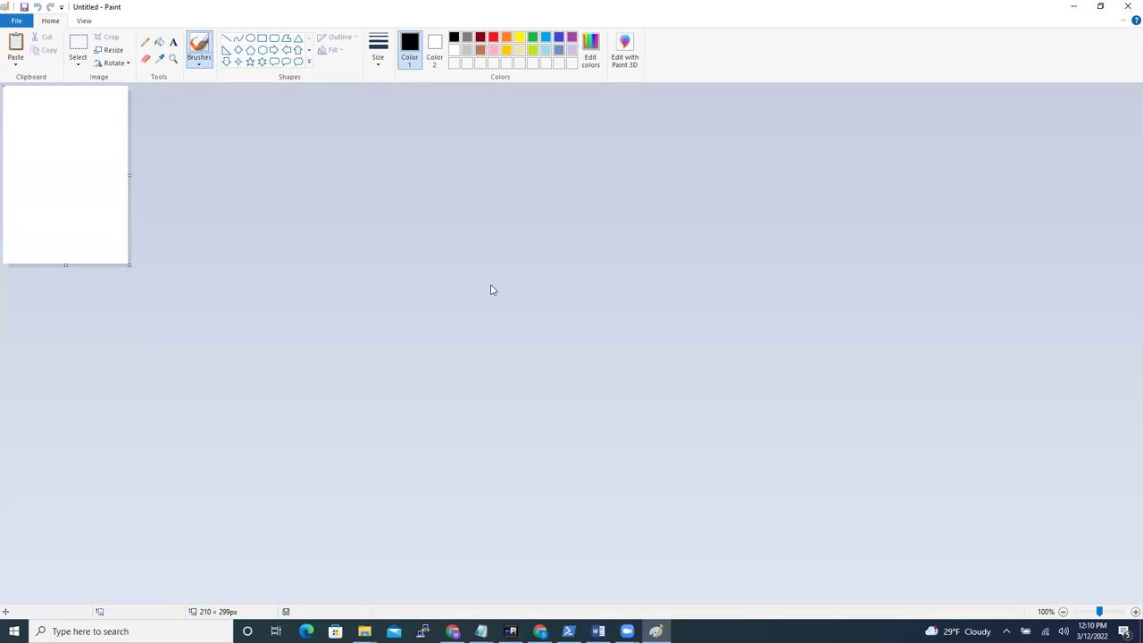
key("ctrl+v")
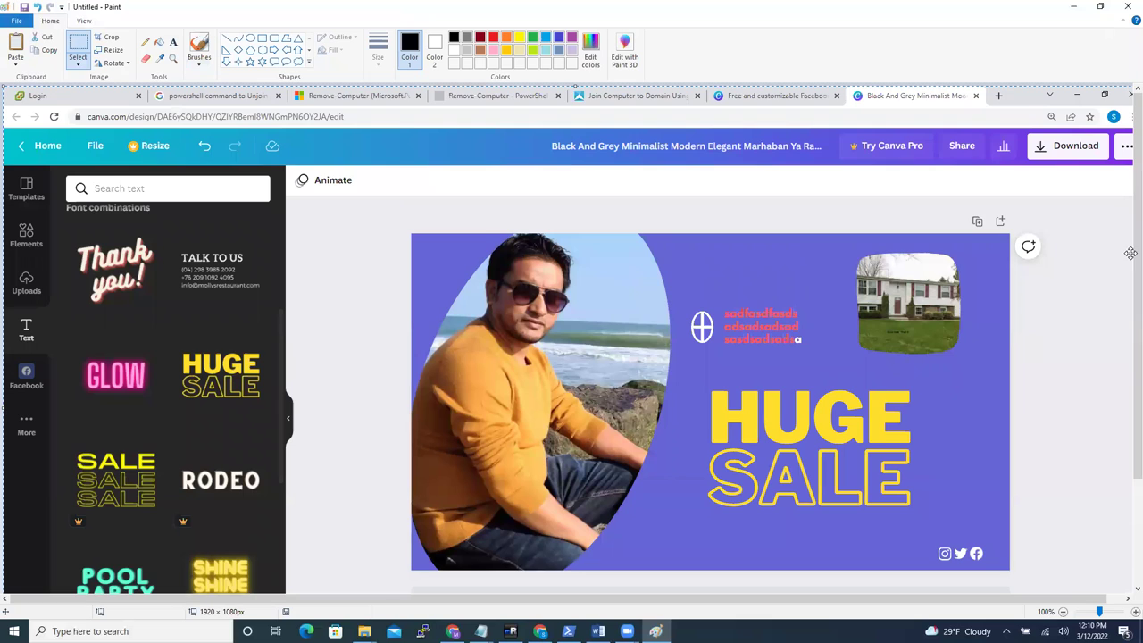
Step: Select and copy the cover area of the pasted screenshot, about 1005 × 566 px
scroll(1127, 319, "down", 1)
scroll(1127, 320, "down", 2)
scroll(1127, 339, "up", 1)
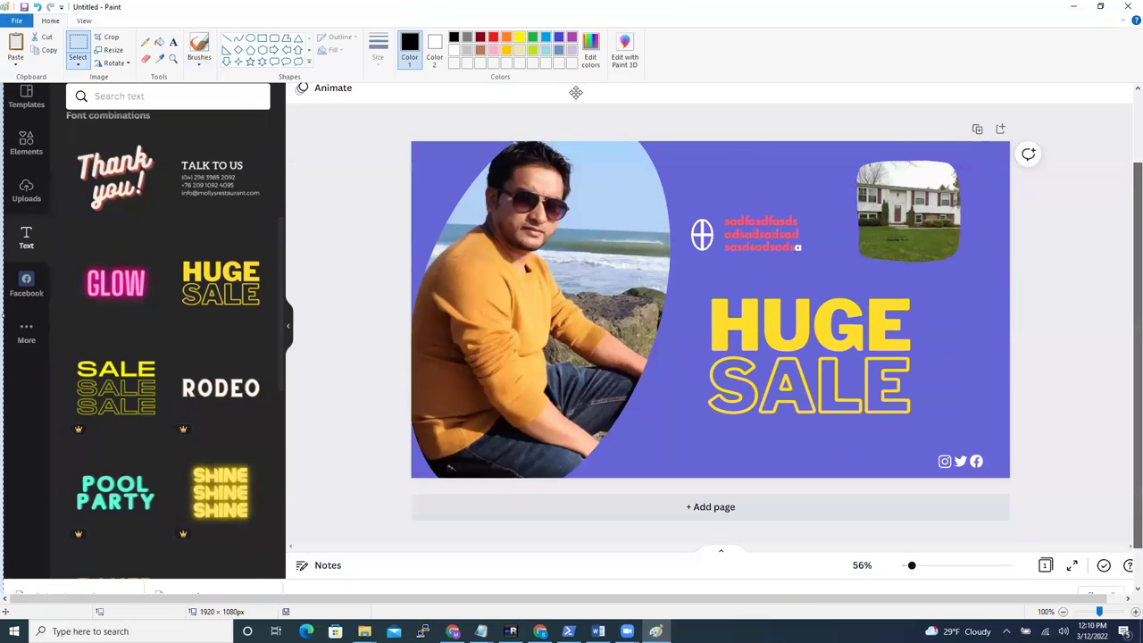
left_click(78, 43)
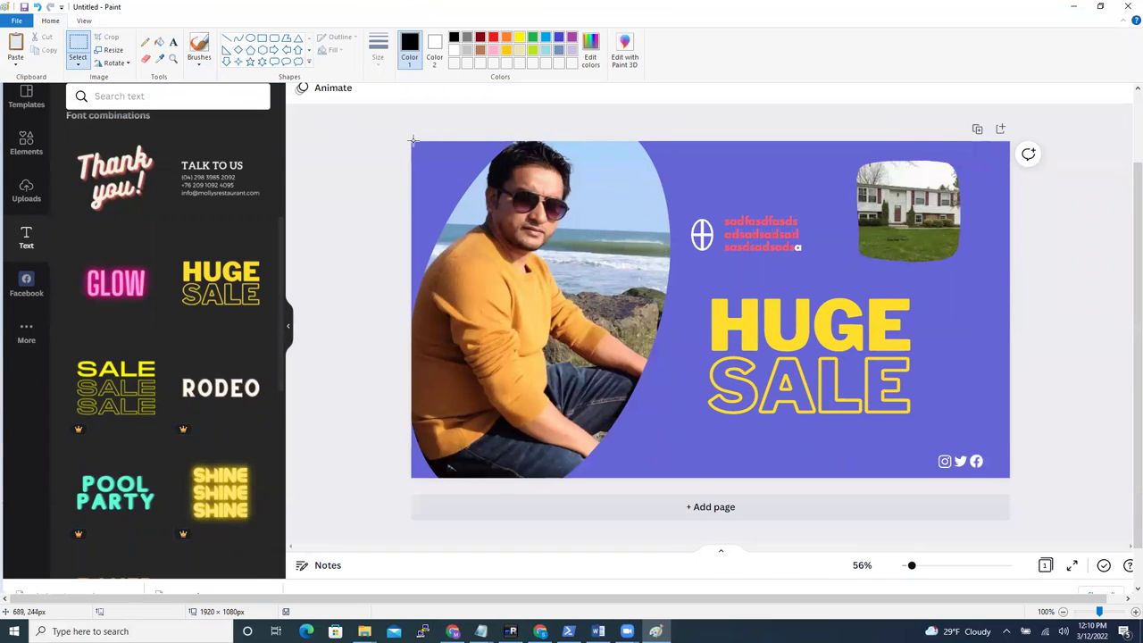
left_click_drag(410, 140, 1008, 479)
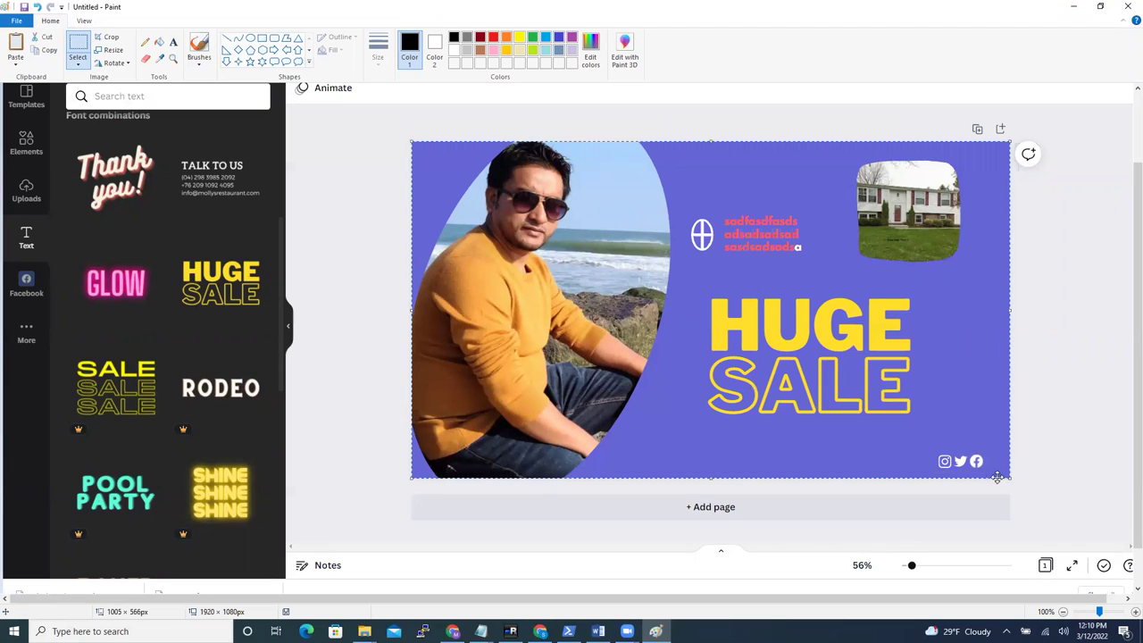
Step: Start a new picture without saving the full screenshot and paste the copied cover into it
left_click(16, 21)
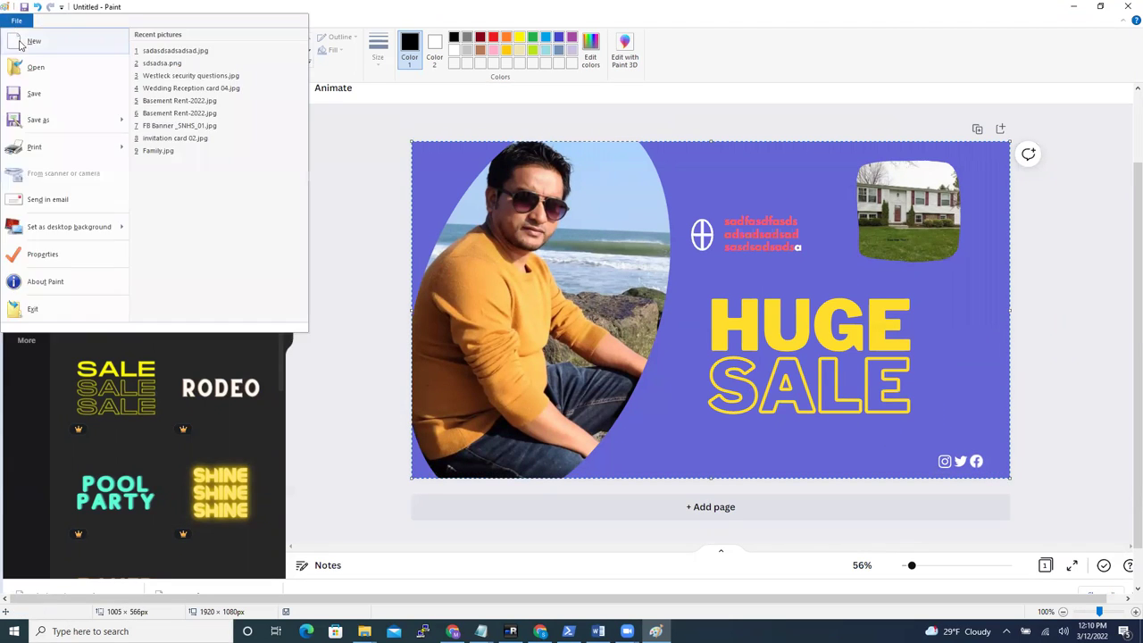
left_click(41, 52)
left_click(591, 319)
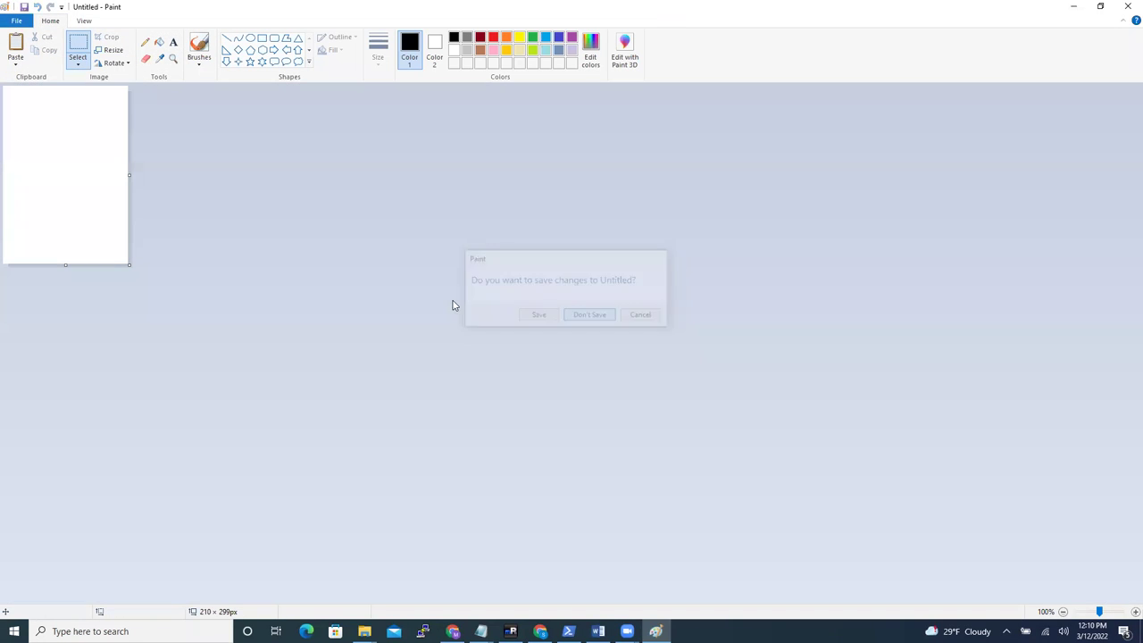
key("ctrl+v")
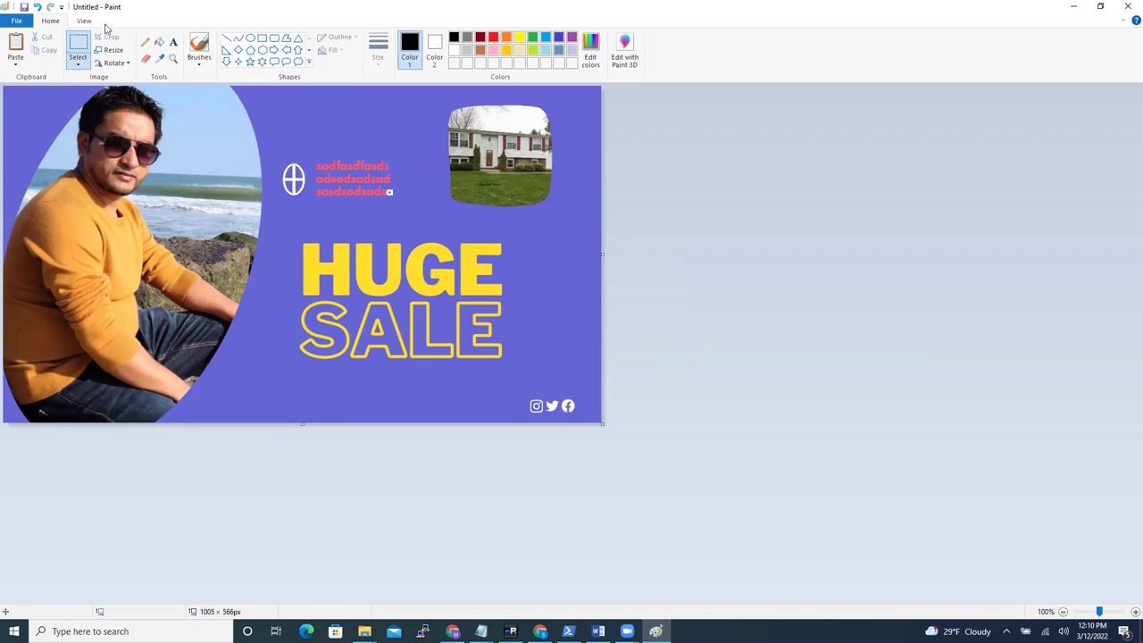
Step: Save the cropped cover as a JPEG picture named "dsfsdfdsf" in the Downloads folder
left_click(31, 23)
mouse_move(61, 131)
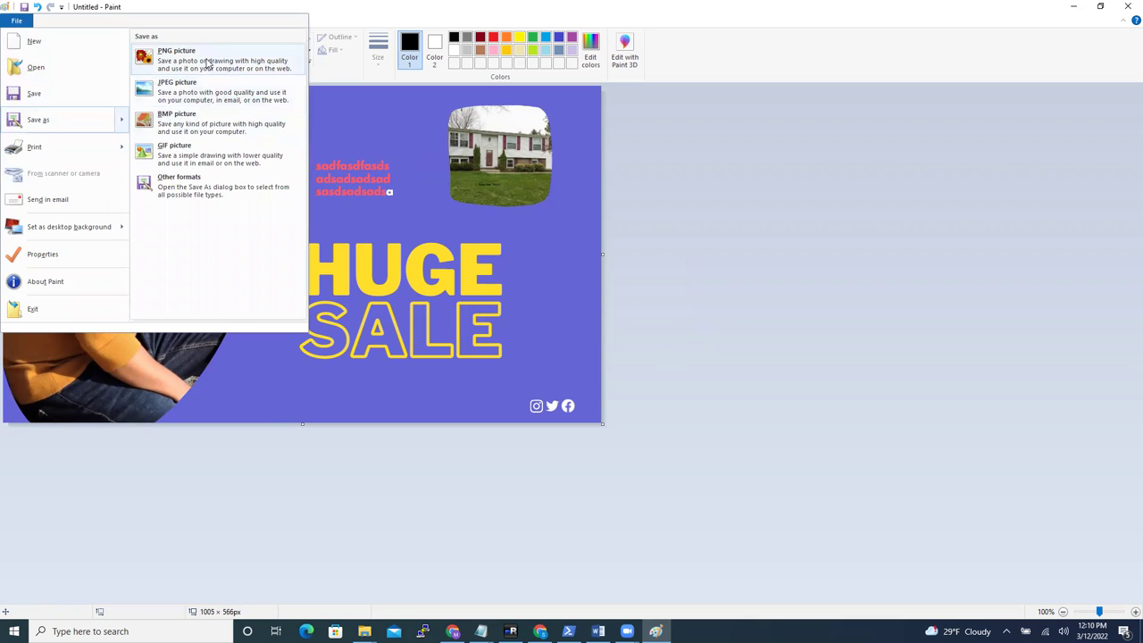
left_click(202, 85)
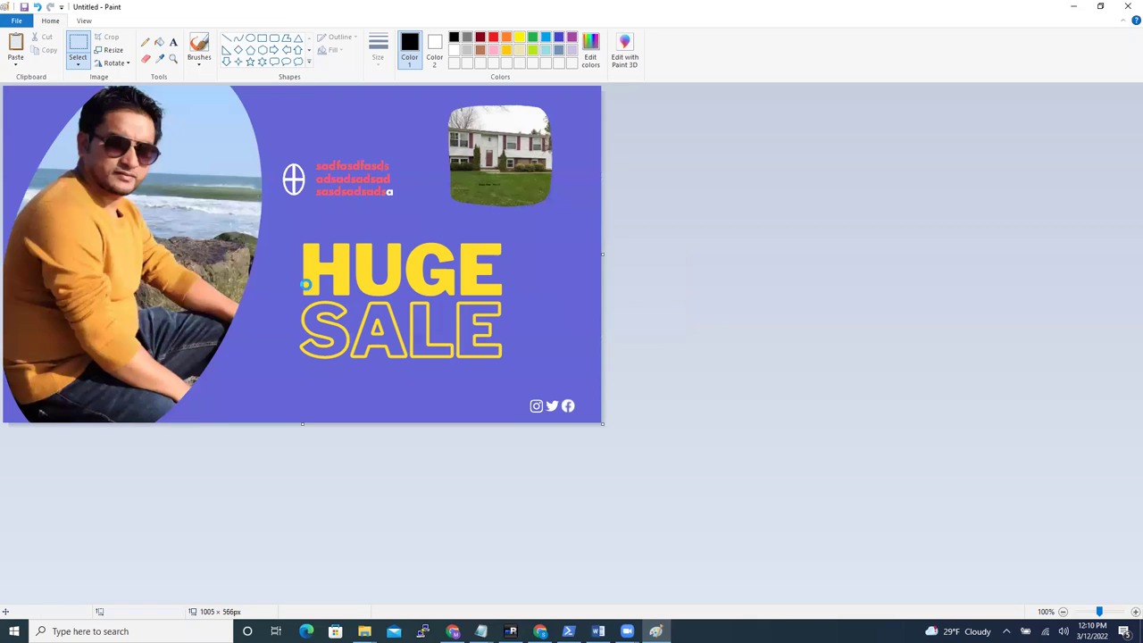
type("dsfsdfdsf")
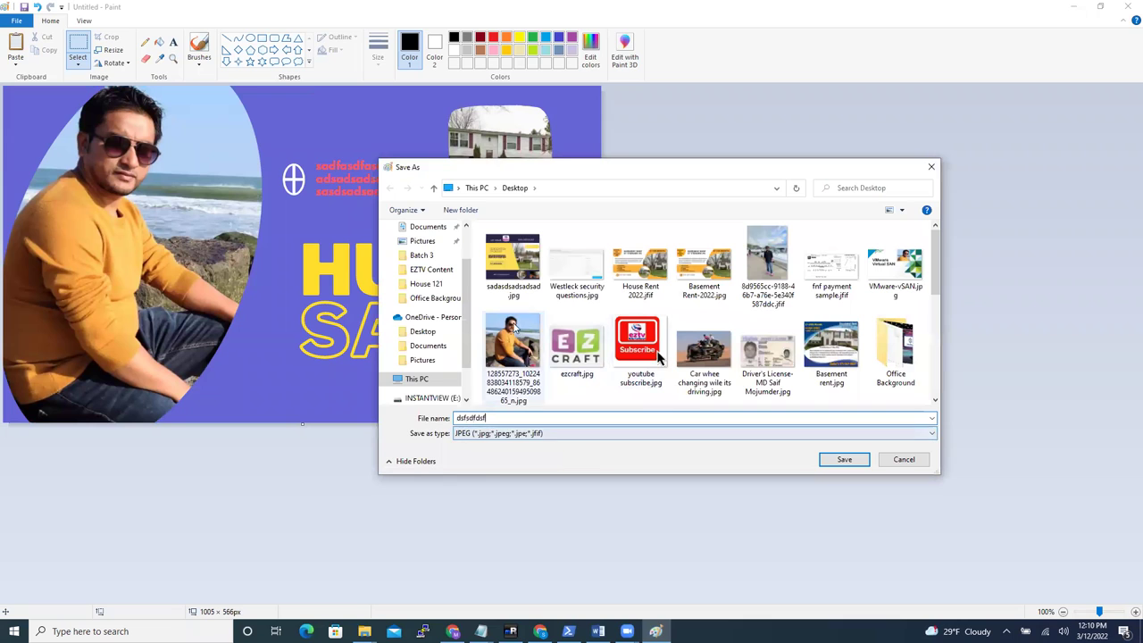
scroll(474, 265, "up", 1)
scroll(473, 264, "up", 1)
left_click(426, 264)
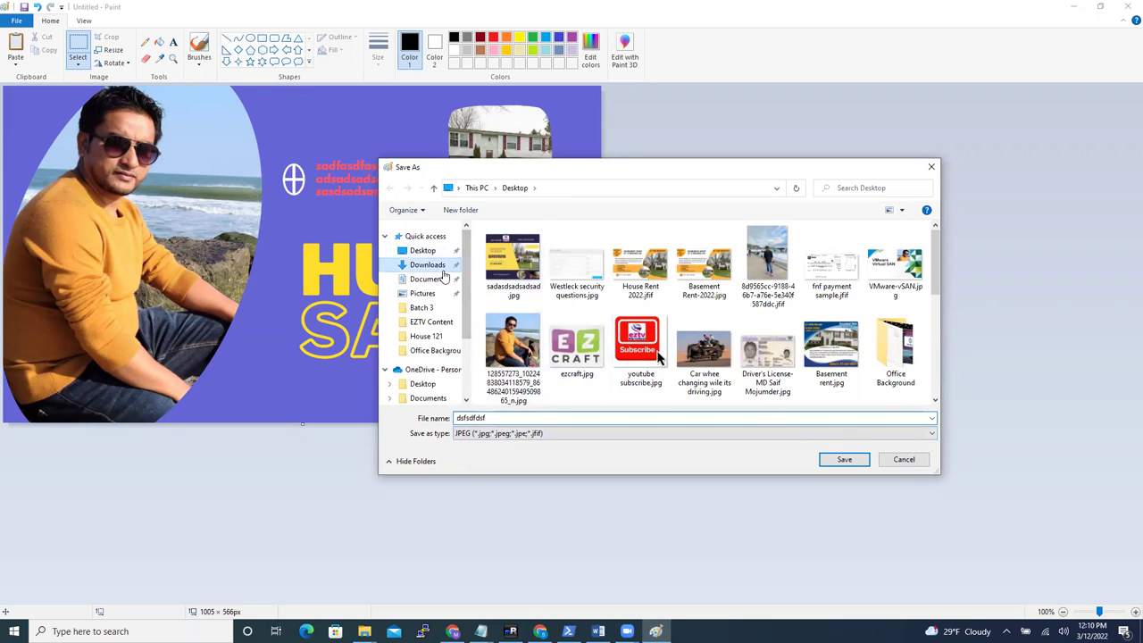
left_click(843, 460)
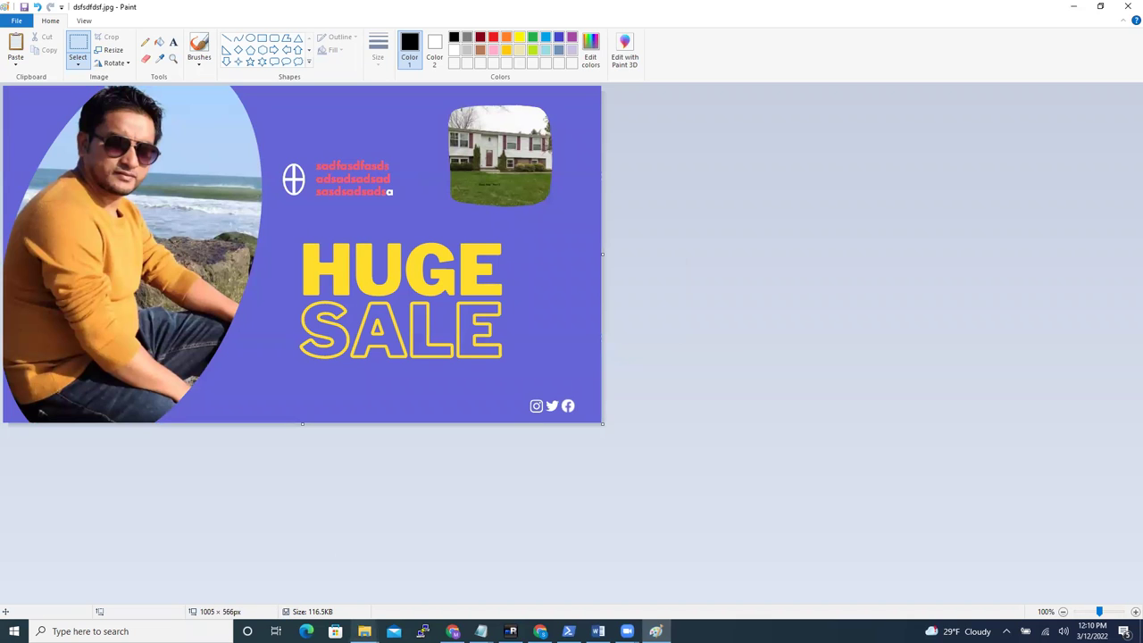
Step: Open the Downloads folder in File Explorer, view dsfsdfdsf.jpg in Photos, and close the viewer
mouse_move(364, 629)
left_click(249, 587)
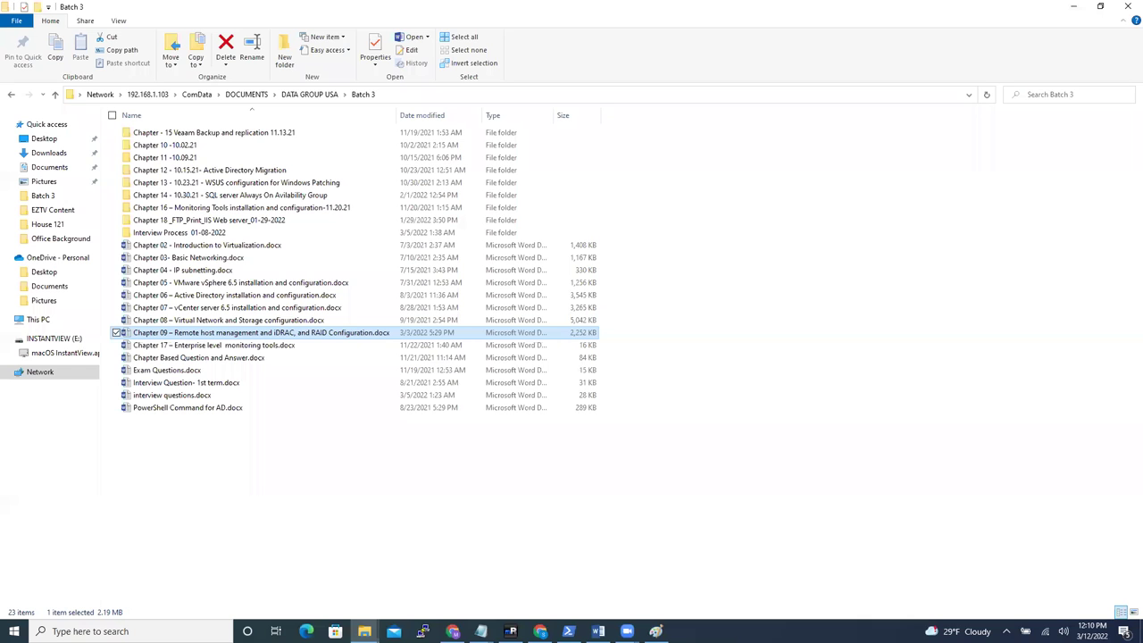
left_click(493, 576)
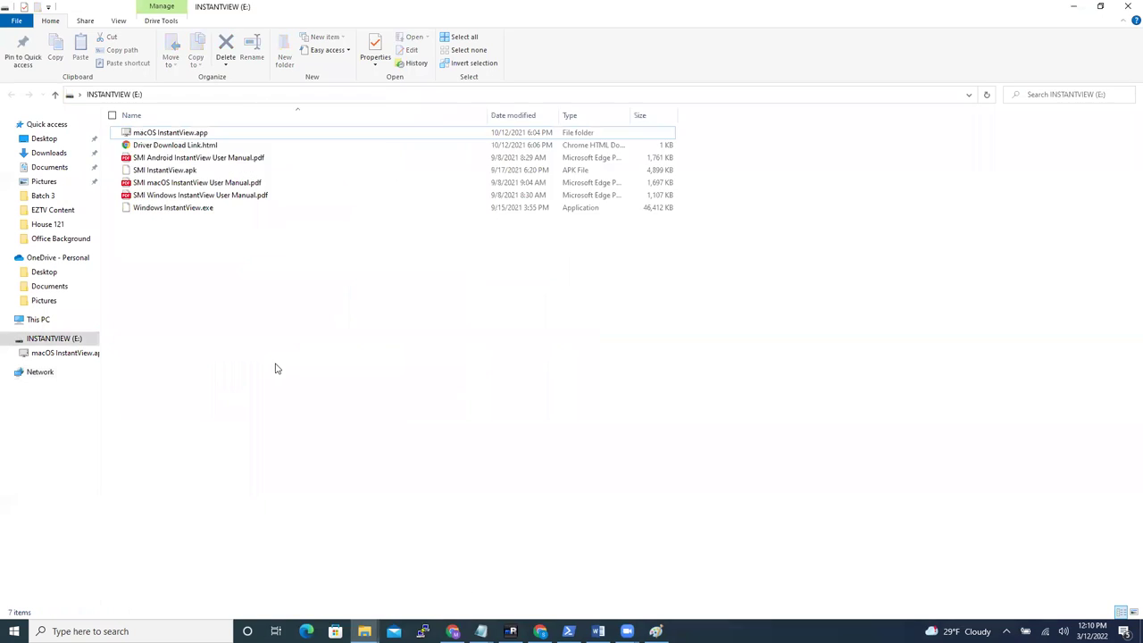
left_click(46, 152)
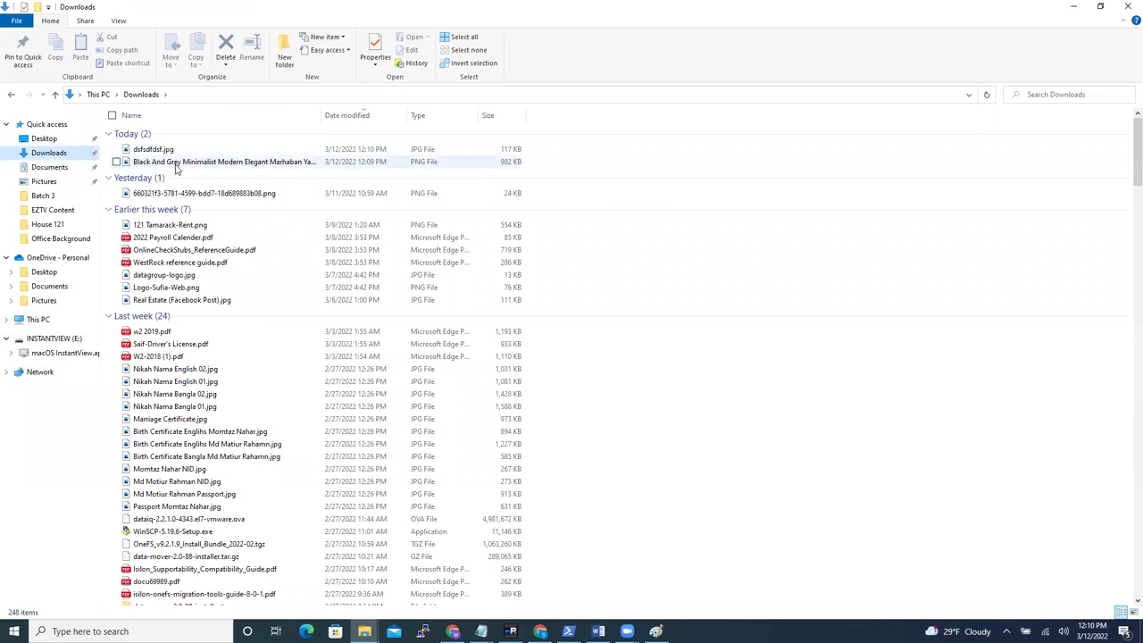
left_click(161, 149)
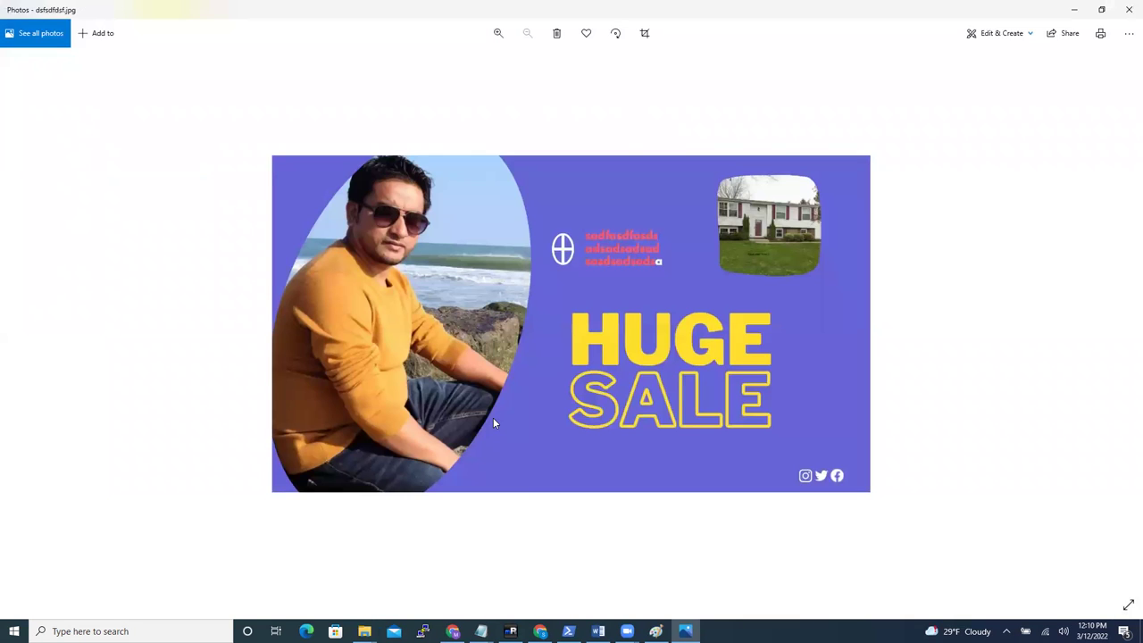
left_click(1128, 9)
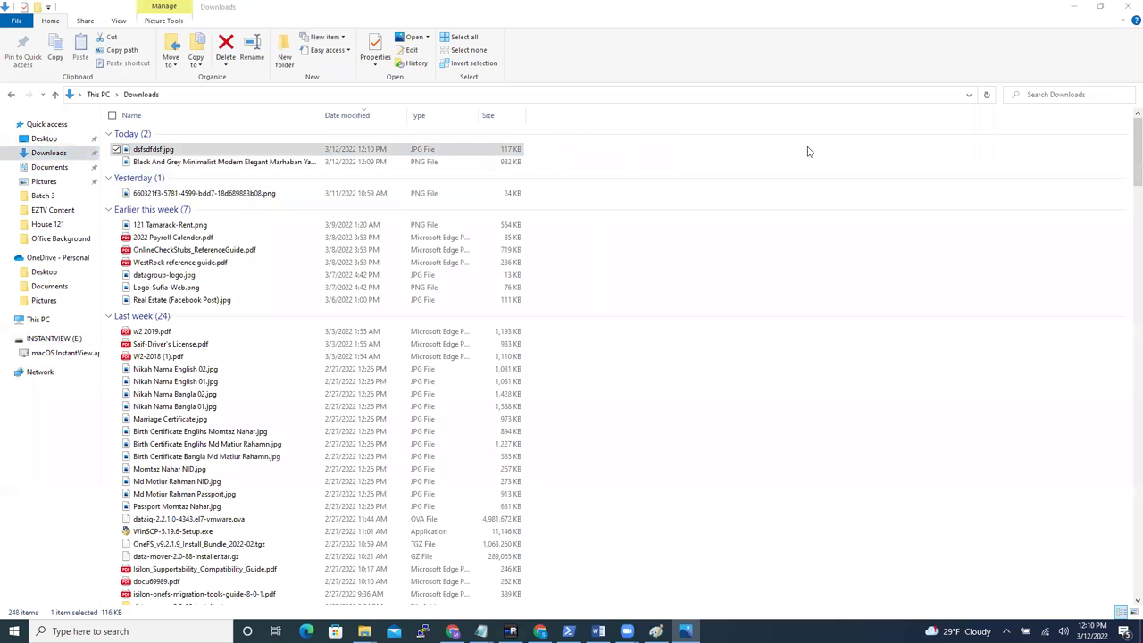
Step: View the downloaded Black And Grey Minimalist Modern Elegant Marhaban Ya Ramadhan Facebook Cover PNG, and close the viewer
left_click(253, 163)
double_click(253, 163)
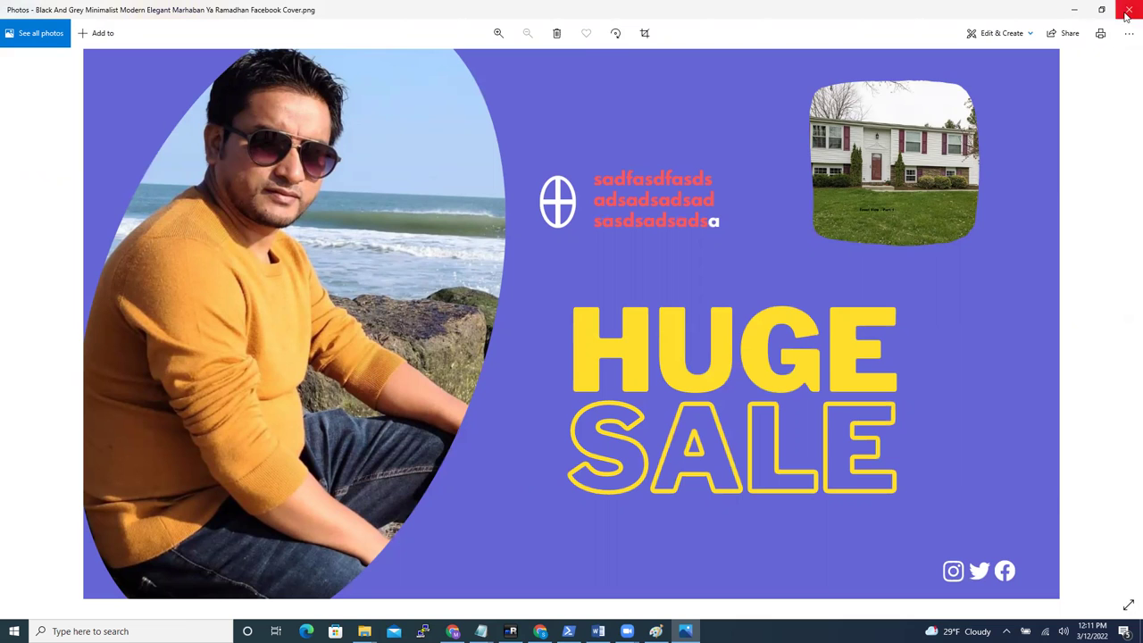
left_click(1128, 9)
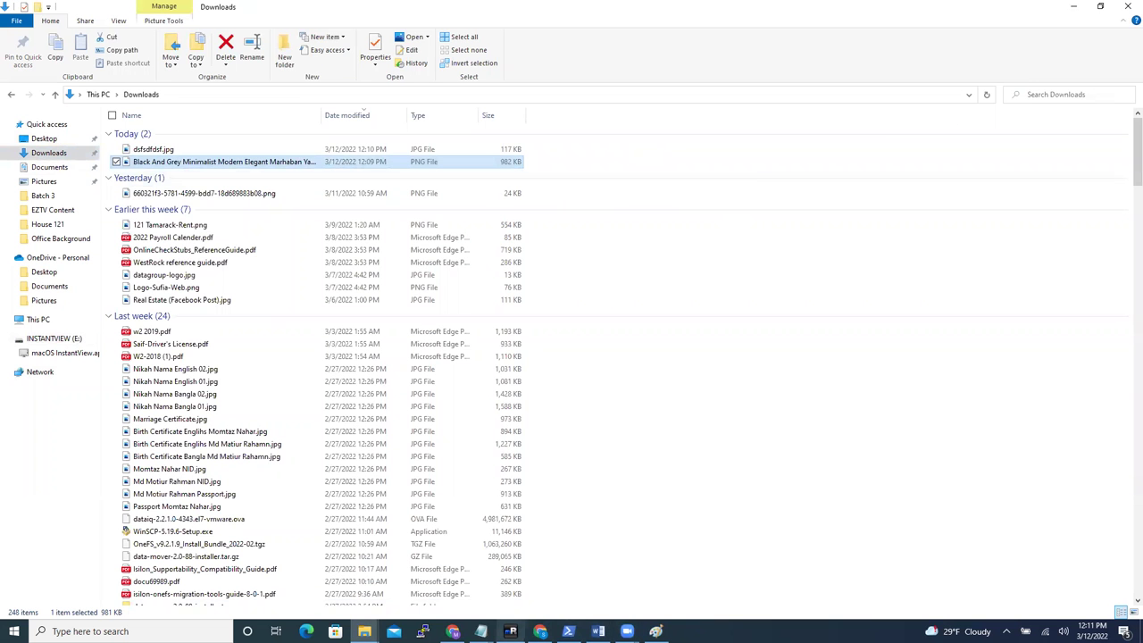
Step: Switch back to Chrome and close the Marhaban Ya Ramadhan template preview on the Canva Facebook cover templates page
left_click(540, 631)
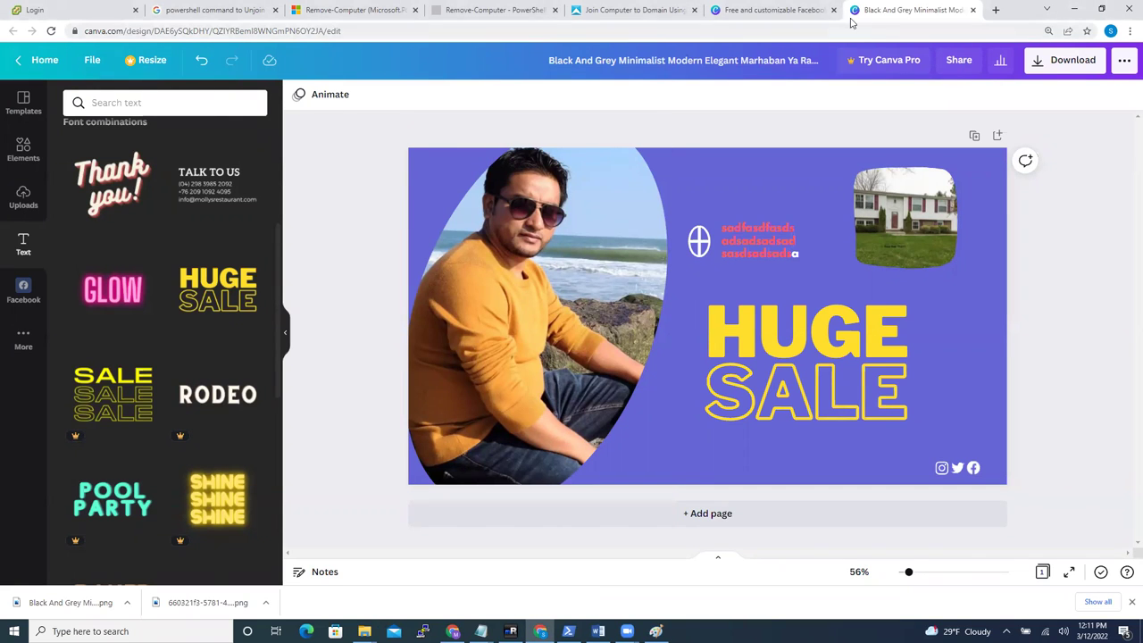
left_click(773, 9)
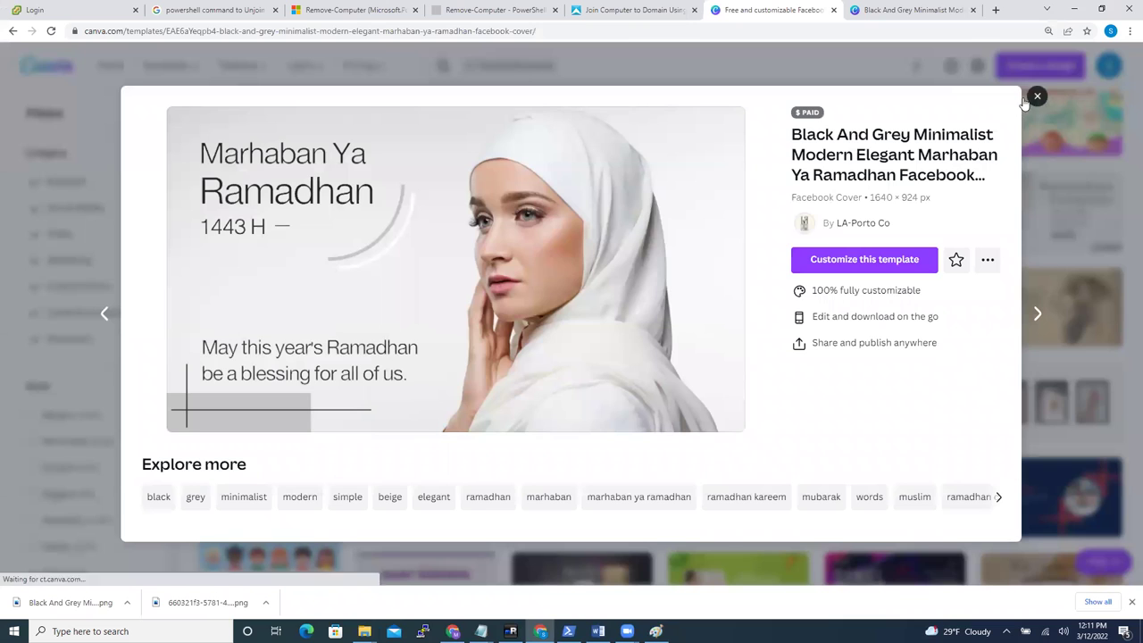
left_click(1036, 98)
Step: Open the bookmarked Canva design "প্রাক্তন ছাত্র/ছাত্রী- ছ ন উ বি - Facebook Cover" in a new browser tab
left_click(996, 10)
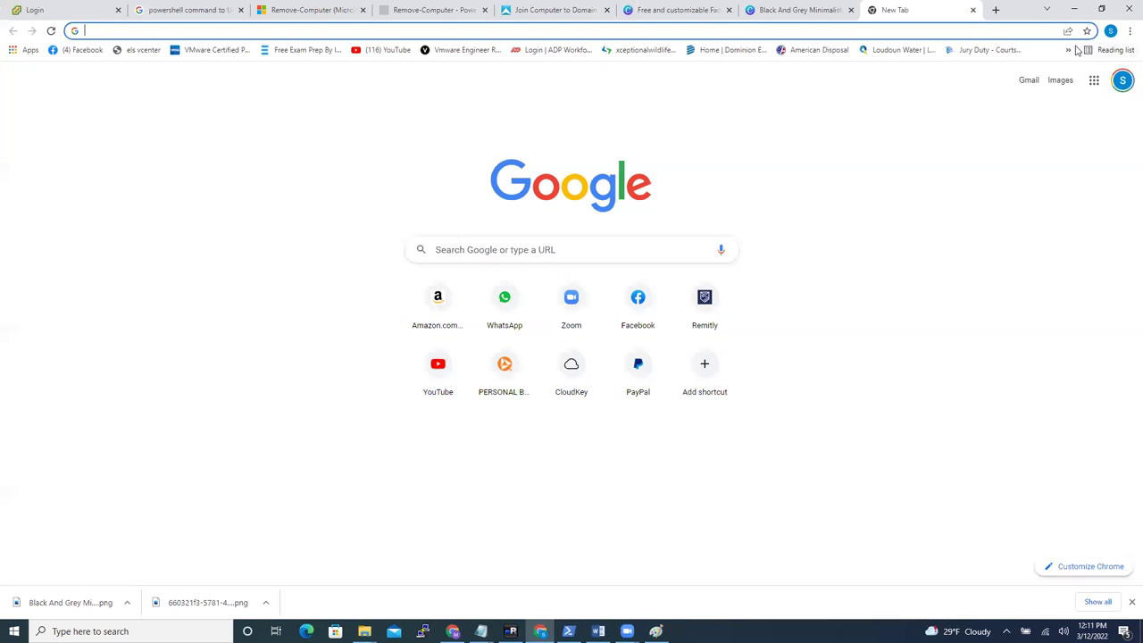
left_click(1067, 50)
scroll(936, 571, "down", 3)
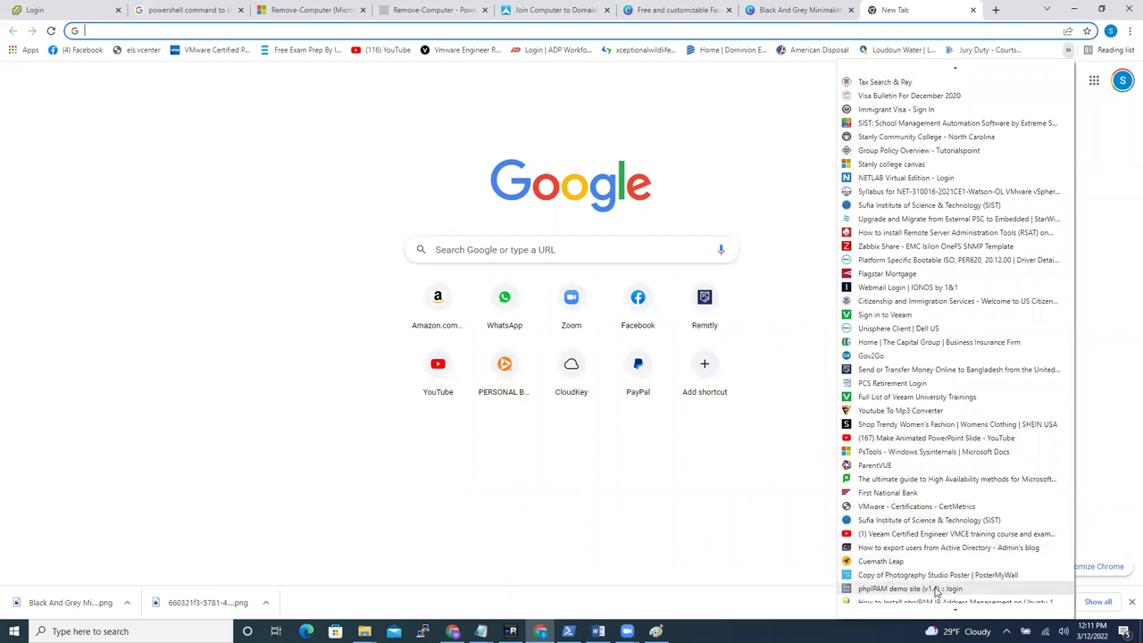
scroll(936, 591, "down", 1)
scroll(935, 592, "down", 2)
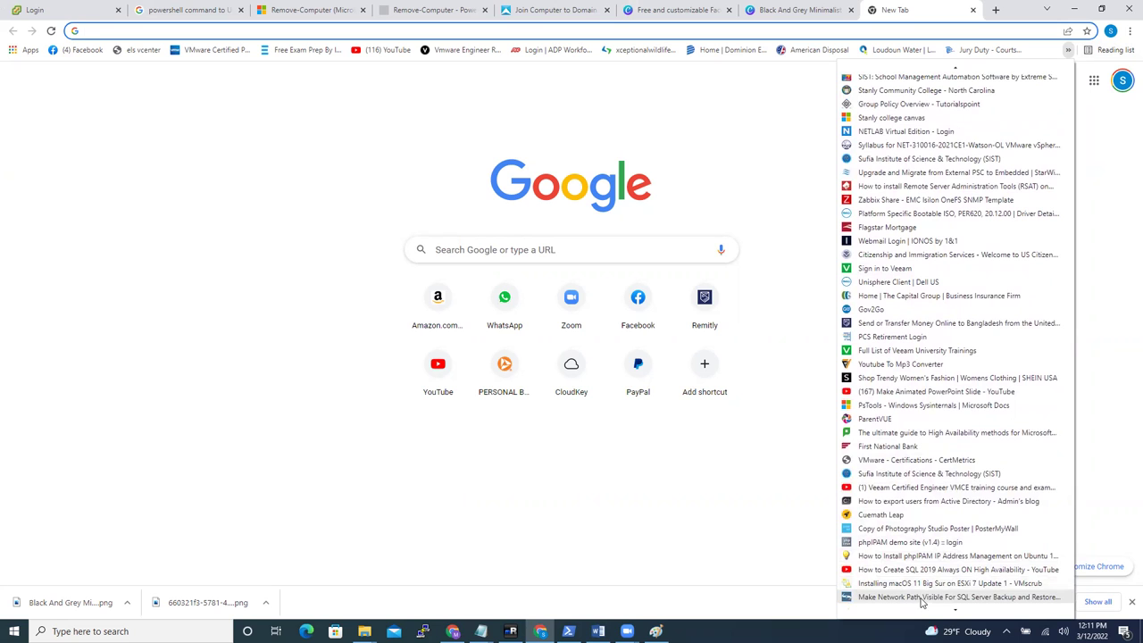
scroll(922, 602, "down", 3)
scroll(923, 606, "up", 1)
scroll(928, 607, "down", 5)
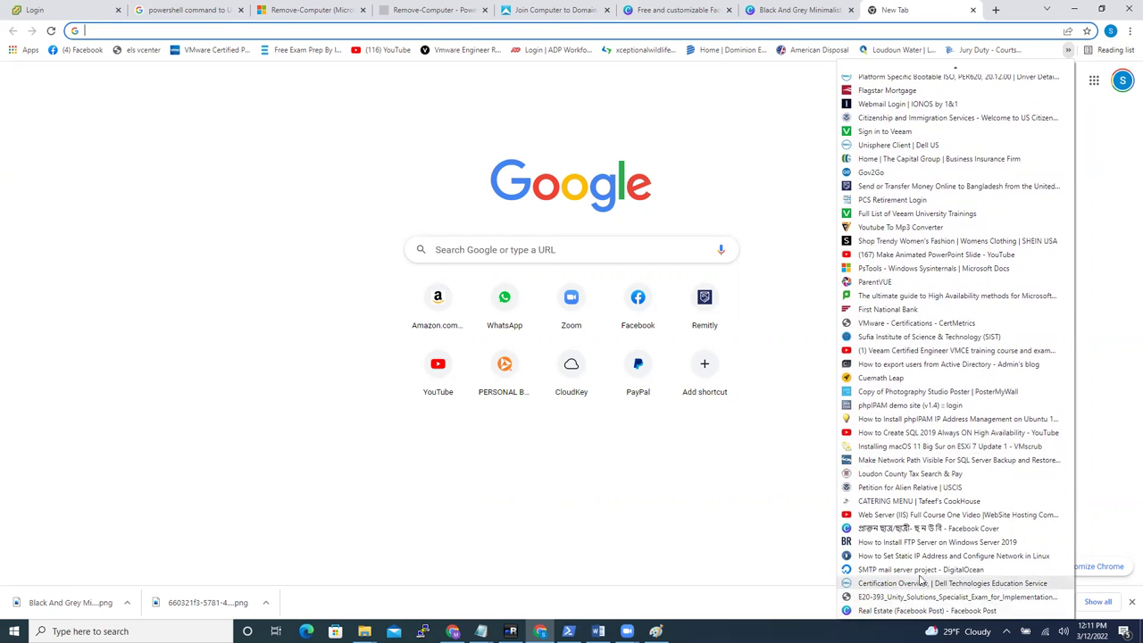
left_click(914, 528)
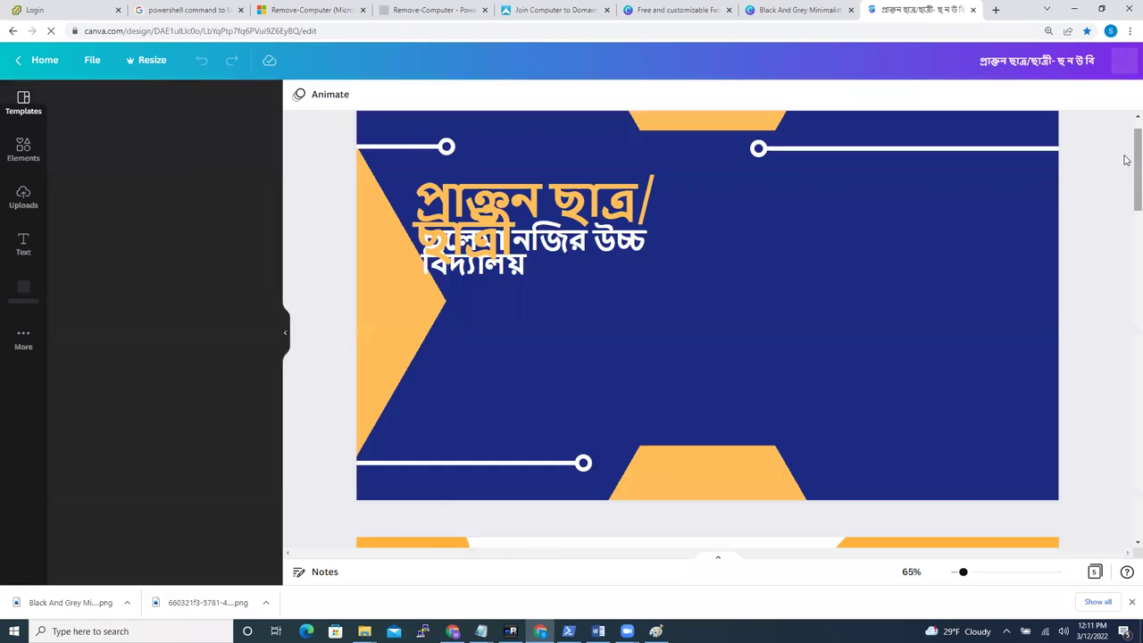
Step: Look through all the pages of the bookmarked Facebook cover design and close its browser tab
scroll(1125, 196, "down", 3)
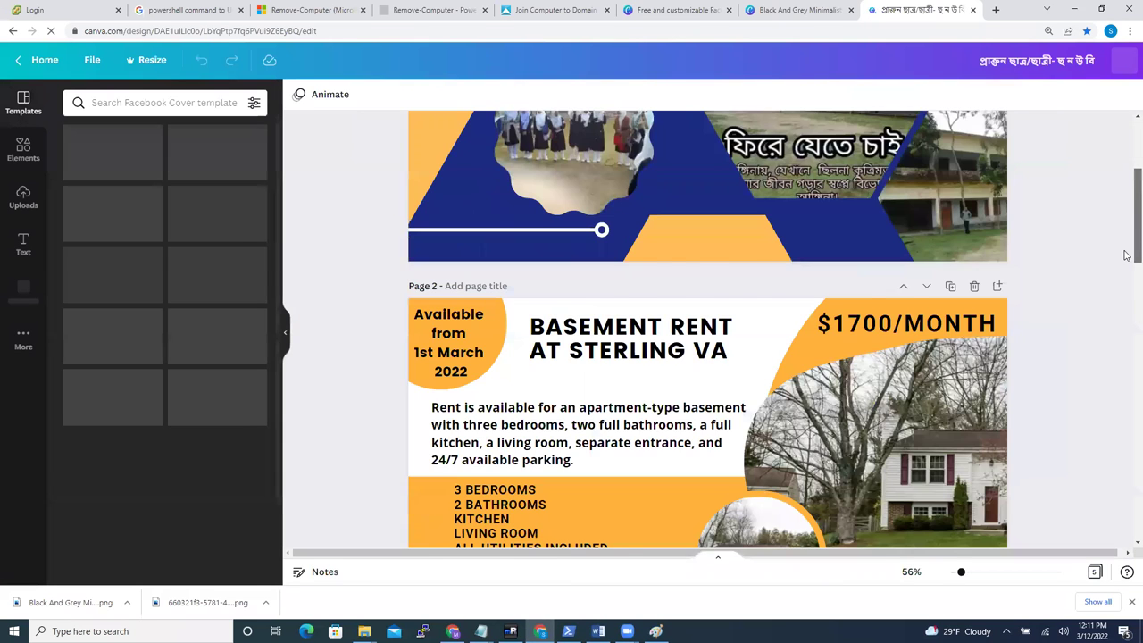
scroll(1127, 256, "down", 4)
scroll(1125, 313, "down", 3)
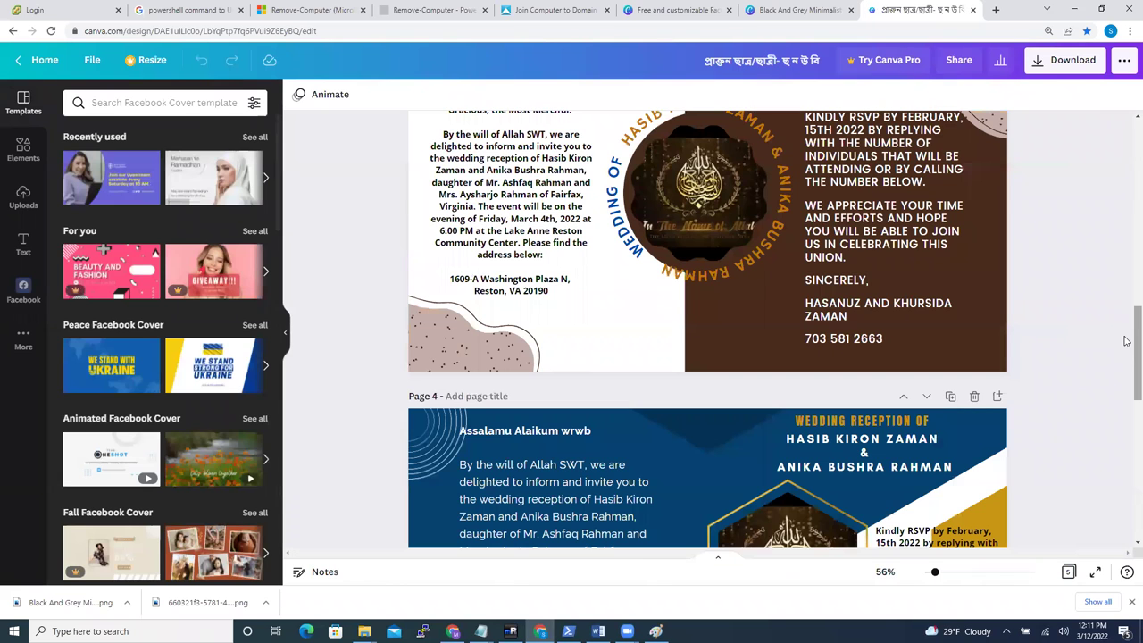
scroll(1125, 438, "down", 5)
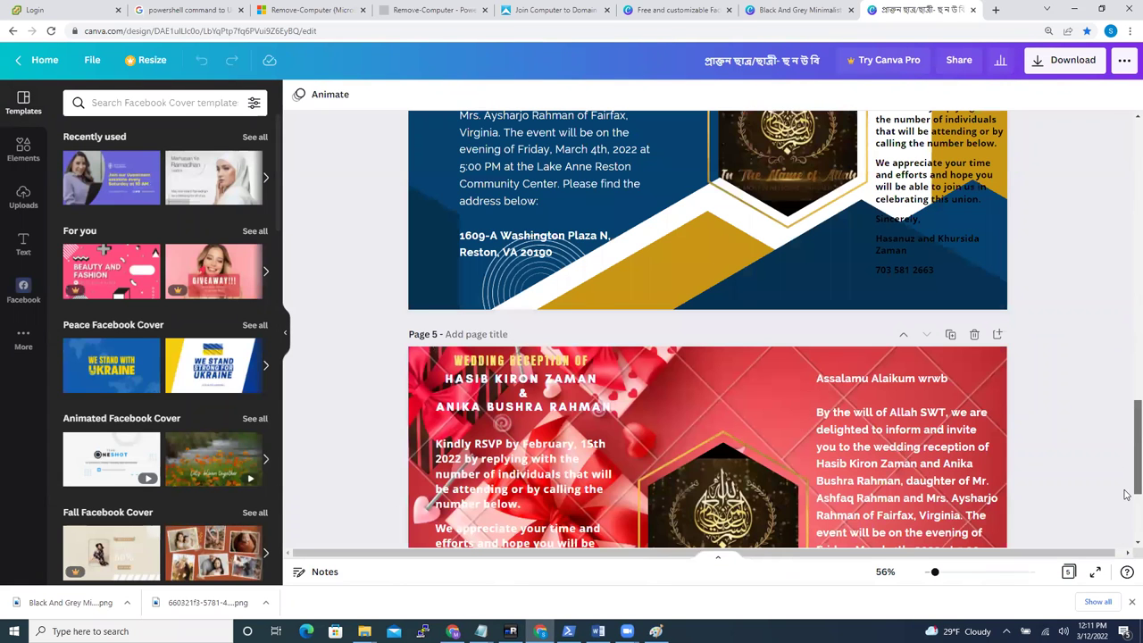
scroll(1127, 489, "down", 3)
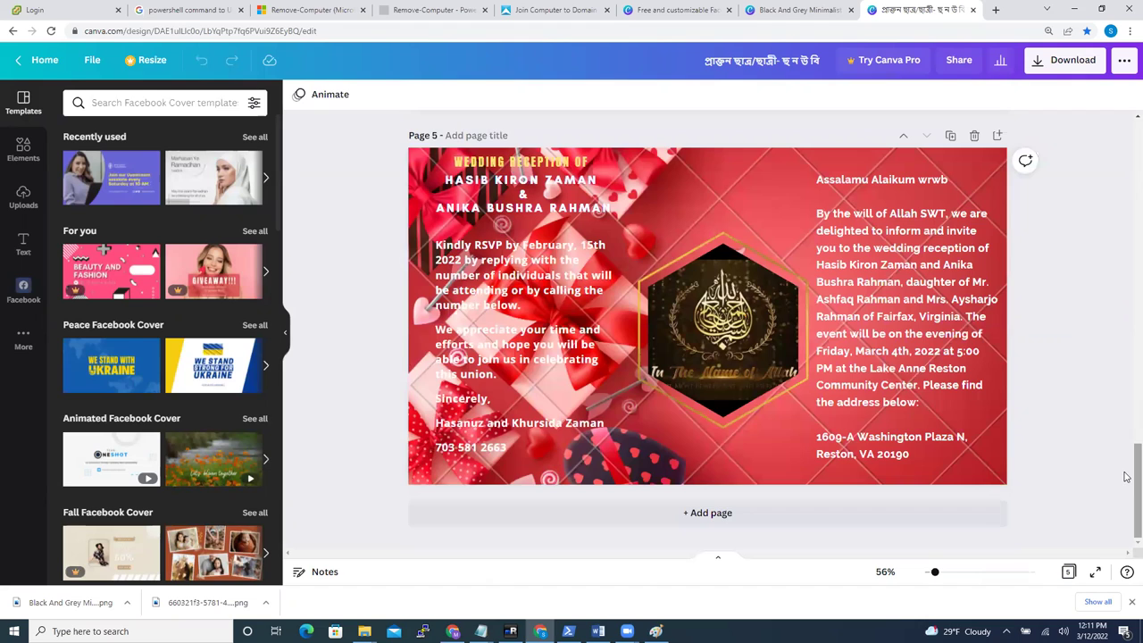
scroll(1124, 334, "up", 4)
scroll(1116, 134, "up", 12)
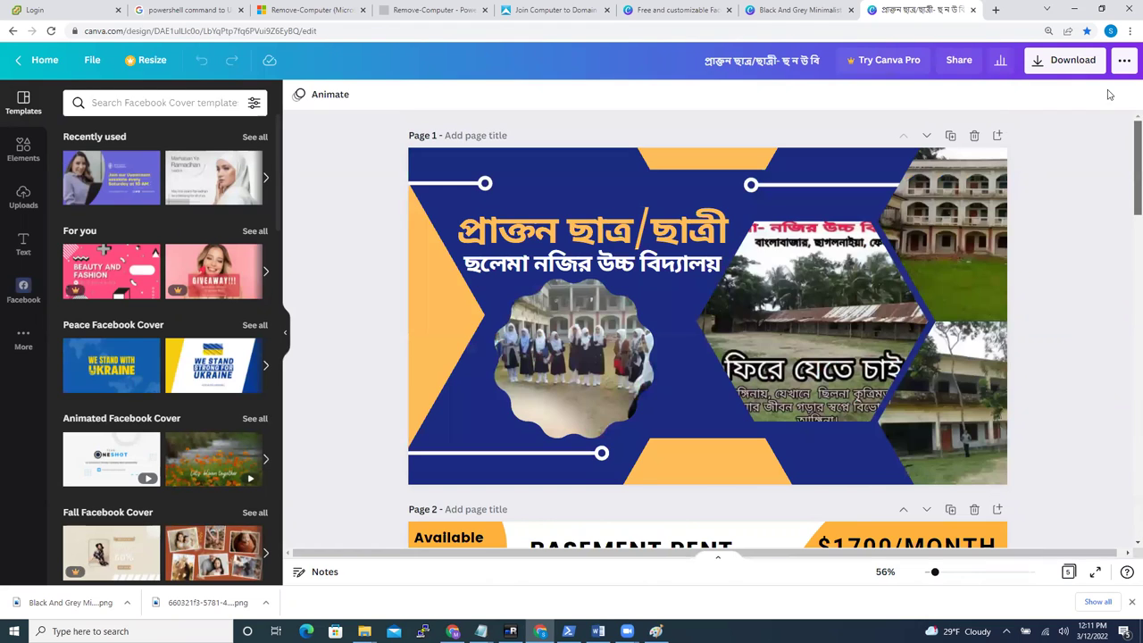
scroll(1111, 199, "down", 3)
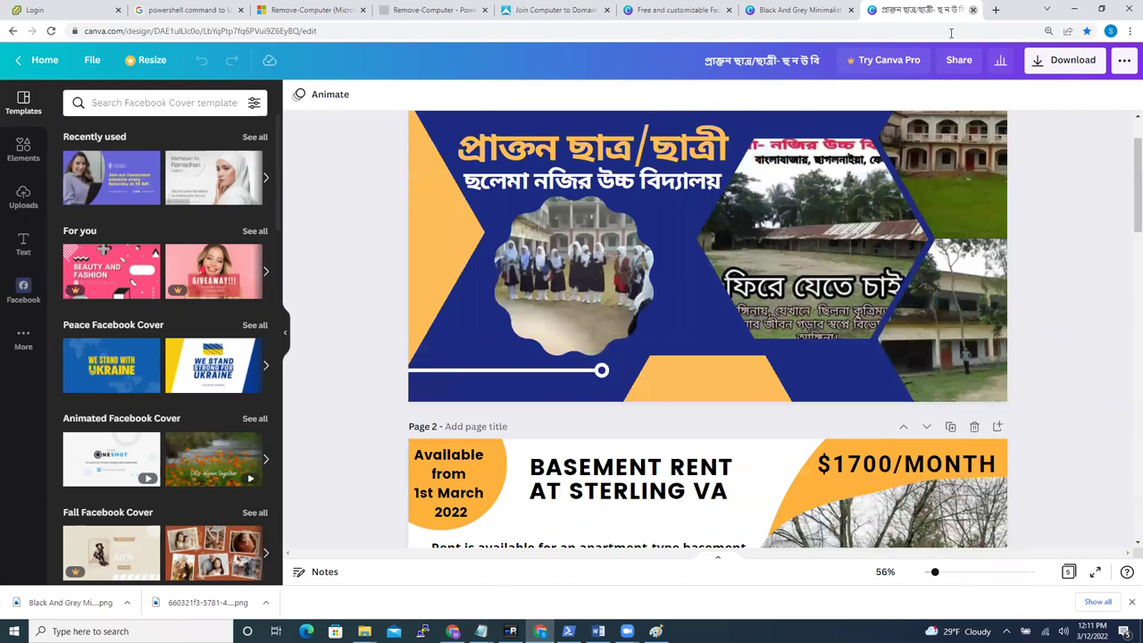
left_click(971, 11)
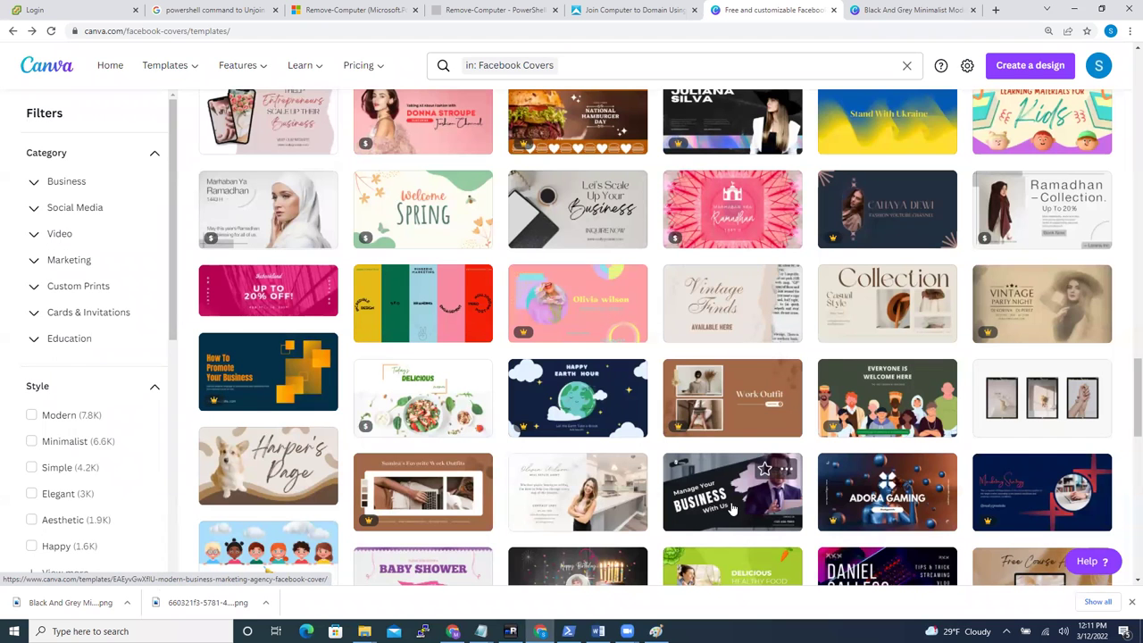
Step: Browse further down the Facebook cover templates, preview the yellow and black minimalist digital marketing agency cover, and close the preview
scroll(1126, 411, "down", 3)
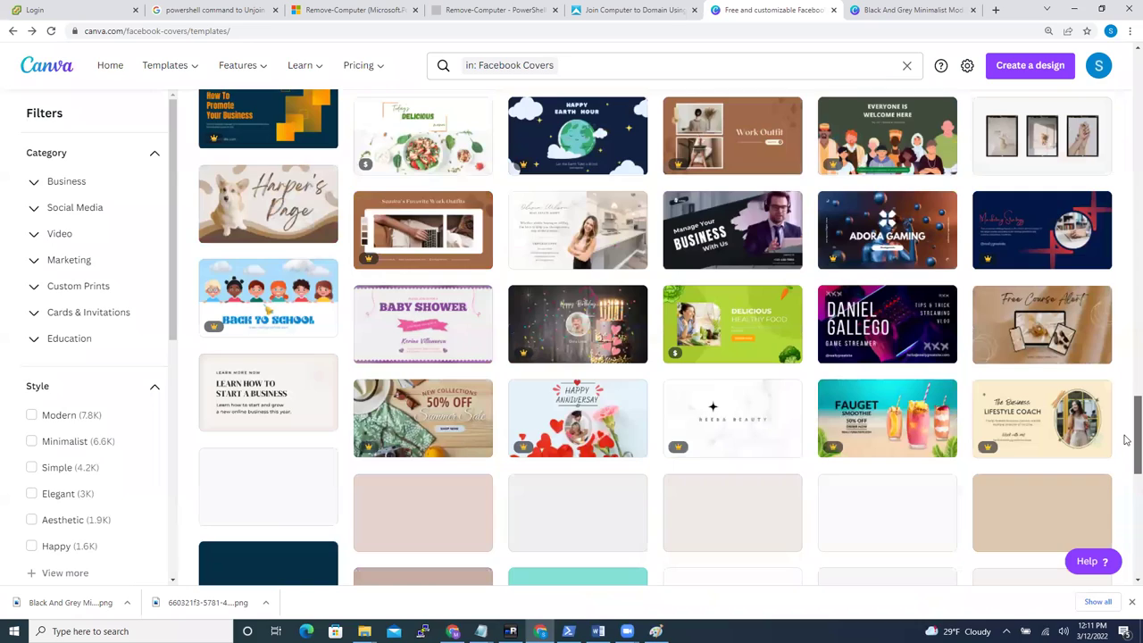
scroll(1127, 453, "down", 2)
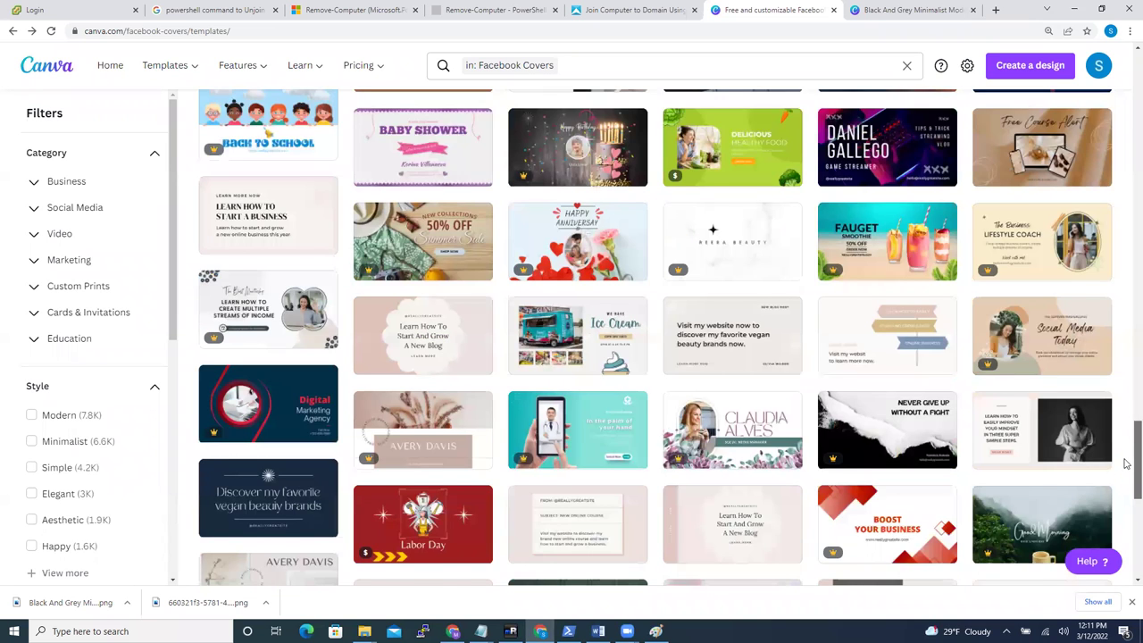
scroll(1127, 463, "down", 1)
scroll(1127, 489, "down", 2)
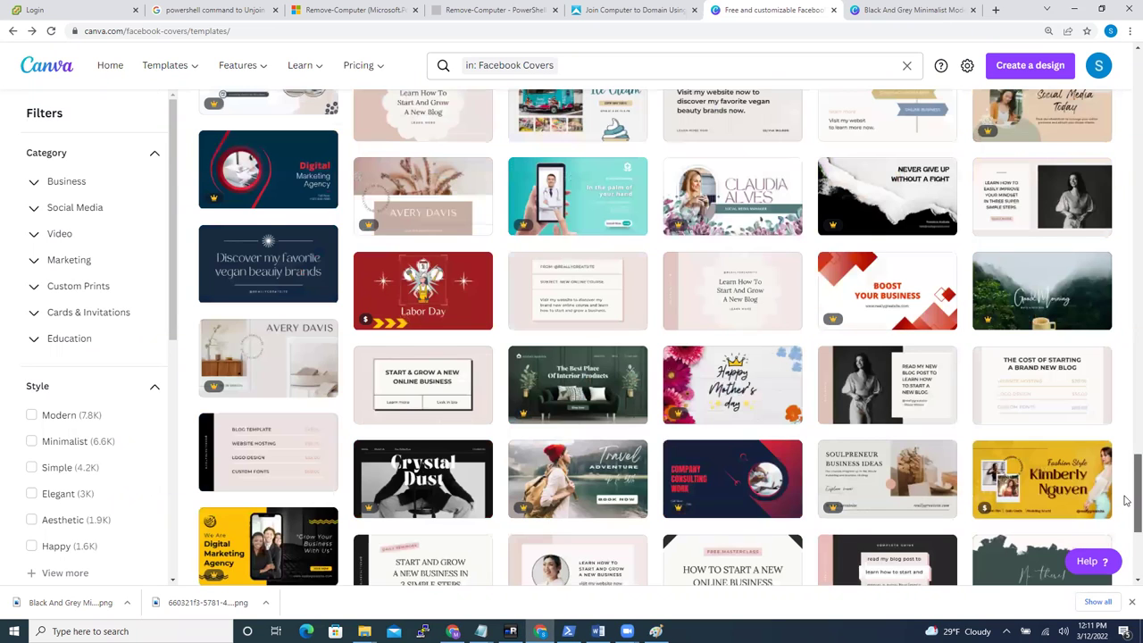
scroll(1127, 500, "down", 1)
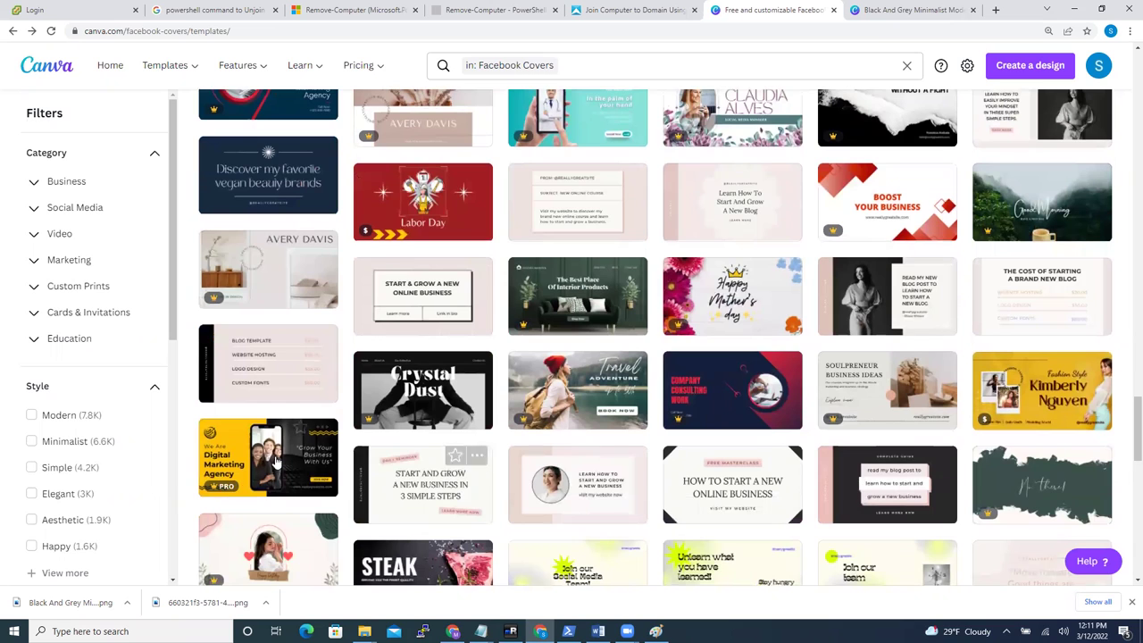
left_click(277, 463)
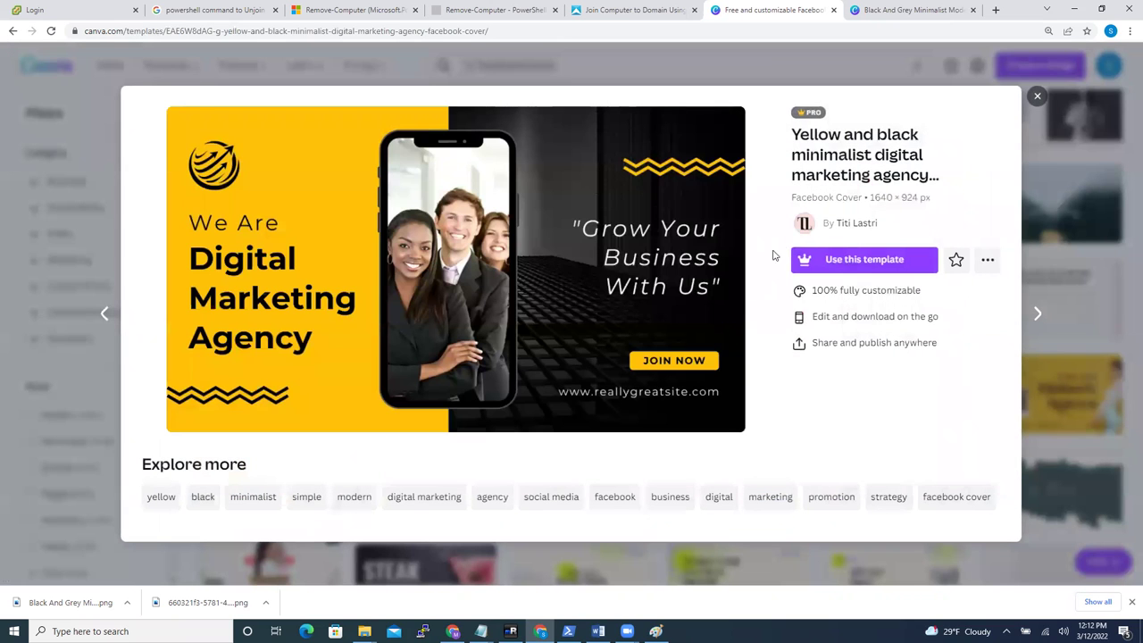
left_click(1039, 96)
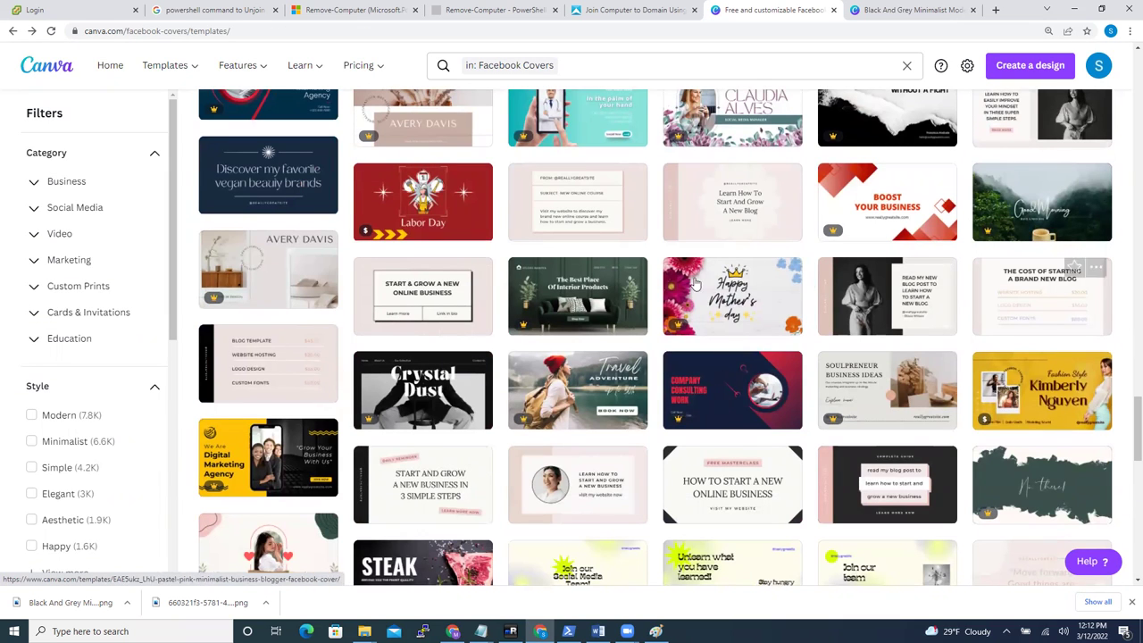
Step: Try to use the Gold Arch Eid Mubarak Greeting template, dismissing the Canva Pro offer and the template preview
scroll(1125, 393, "up", 2)
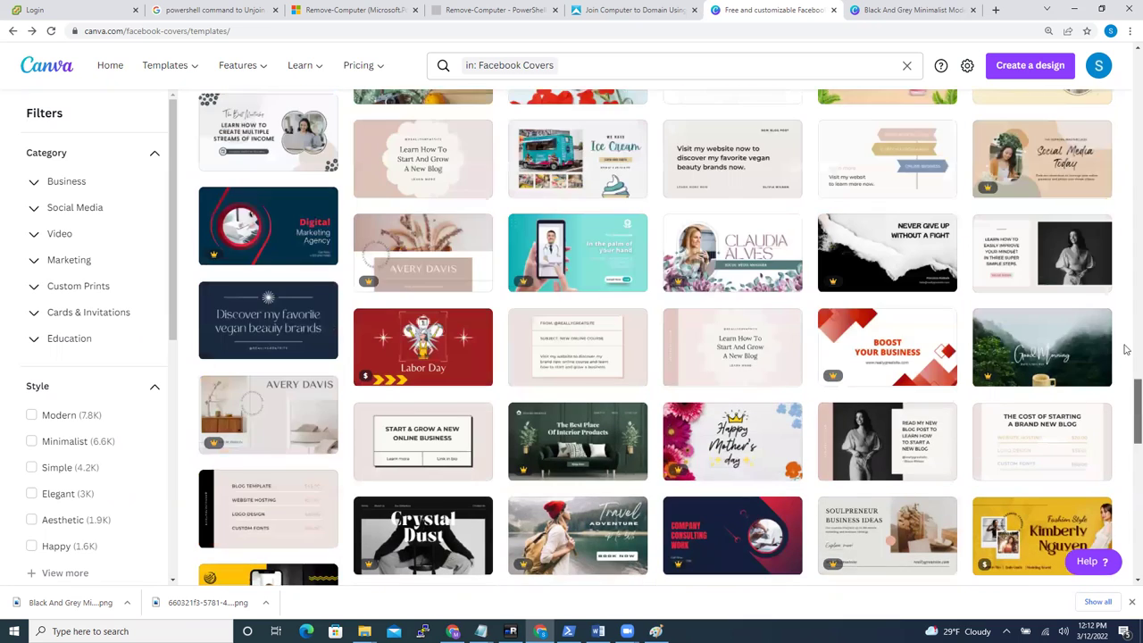
scroll(1122, 228, "up", 10)
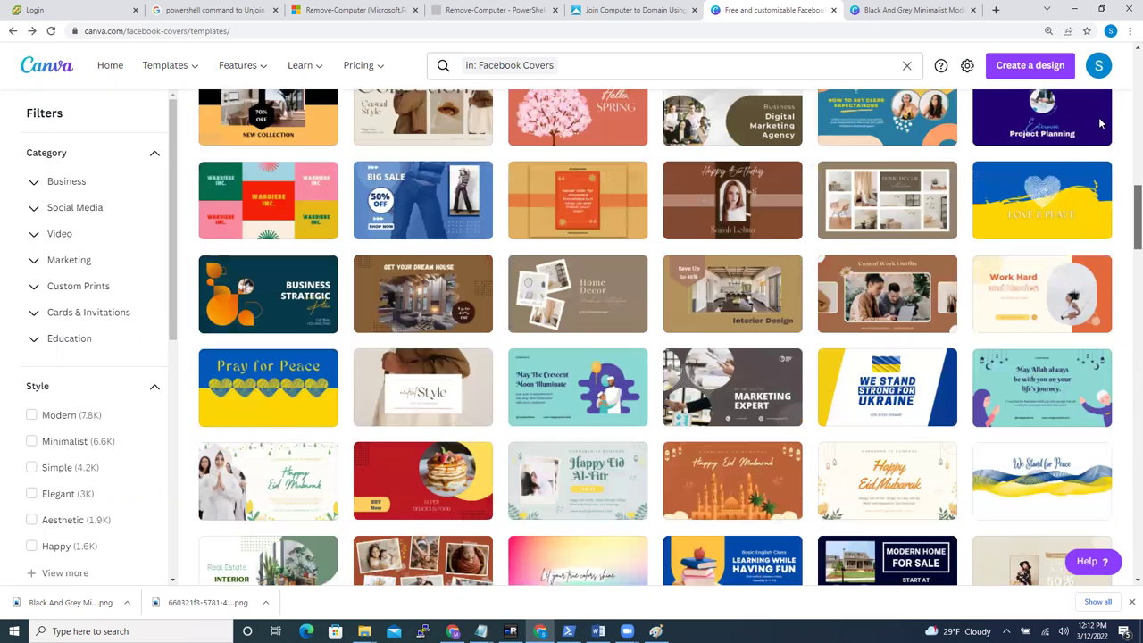
scroll(1098, 116, "up", 5)
scroll(285, 308, "up", 1)
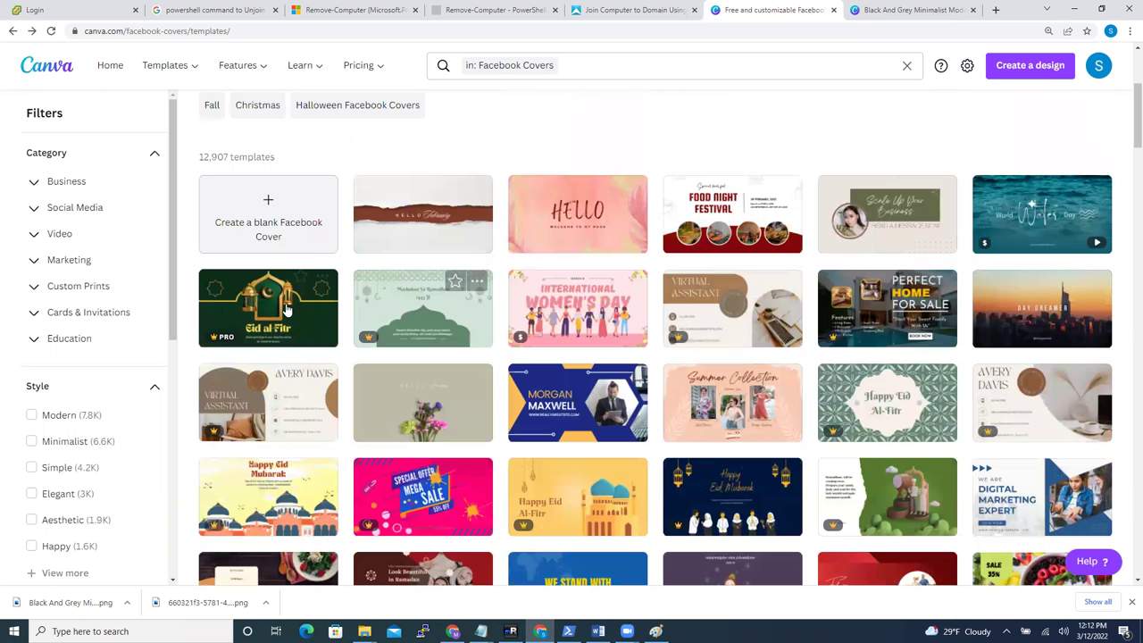
left_click(286, 308)
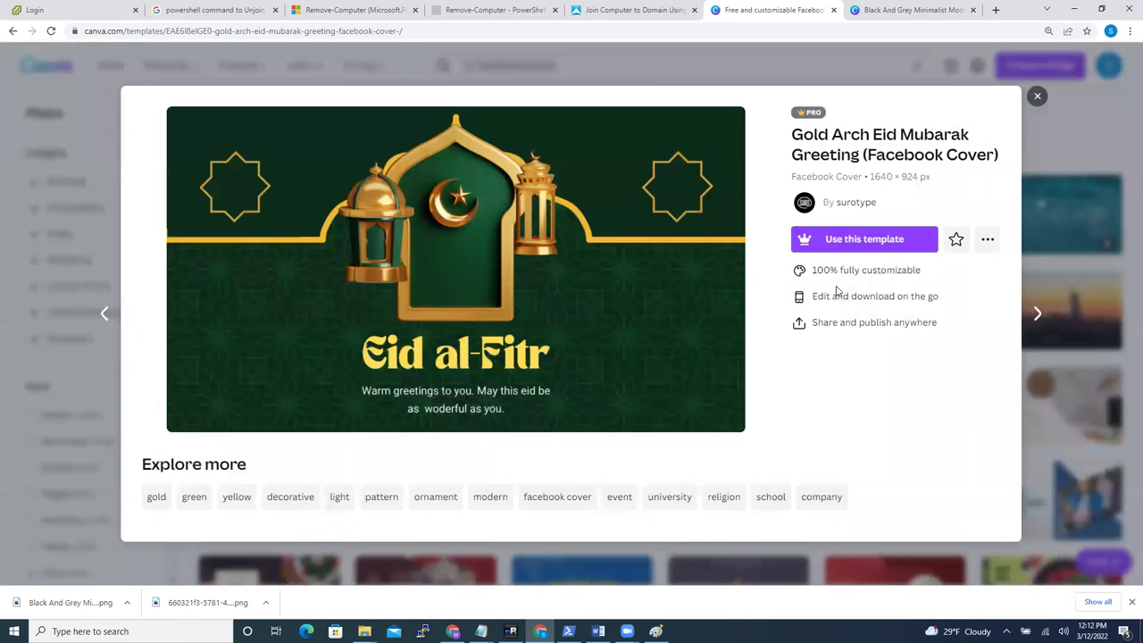
left_click(824, 247)
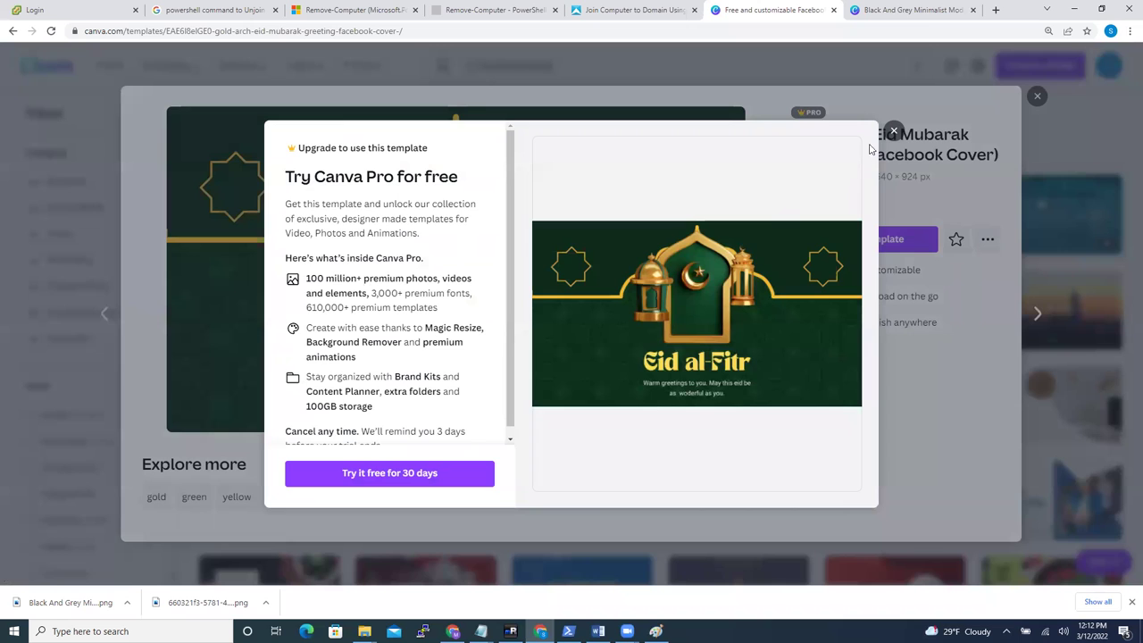
left_click(893, 132)
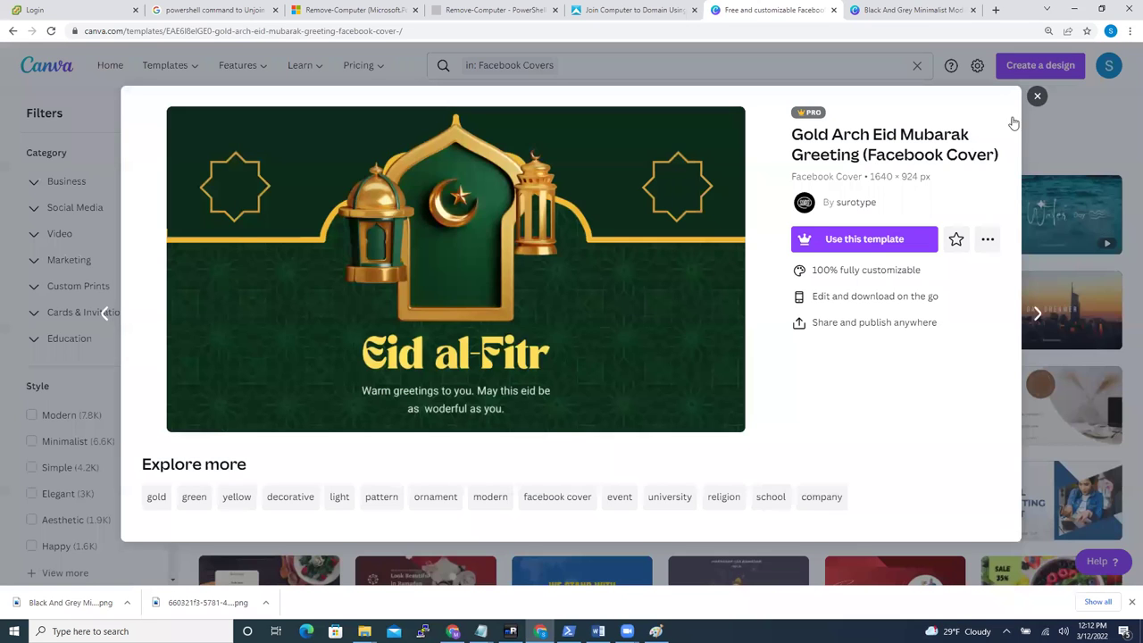
key("Escape")
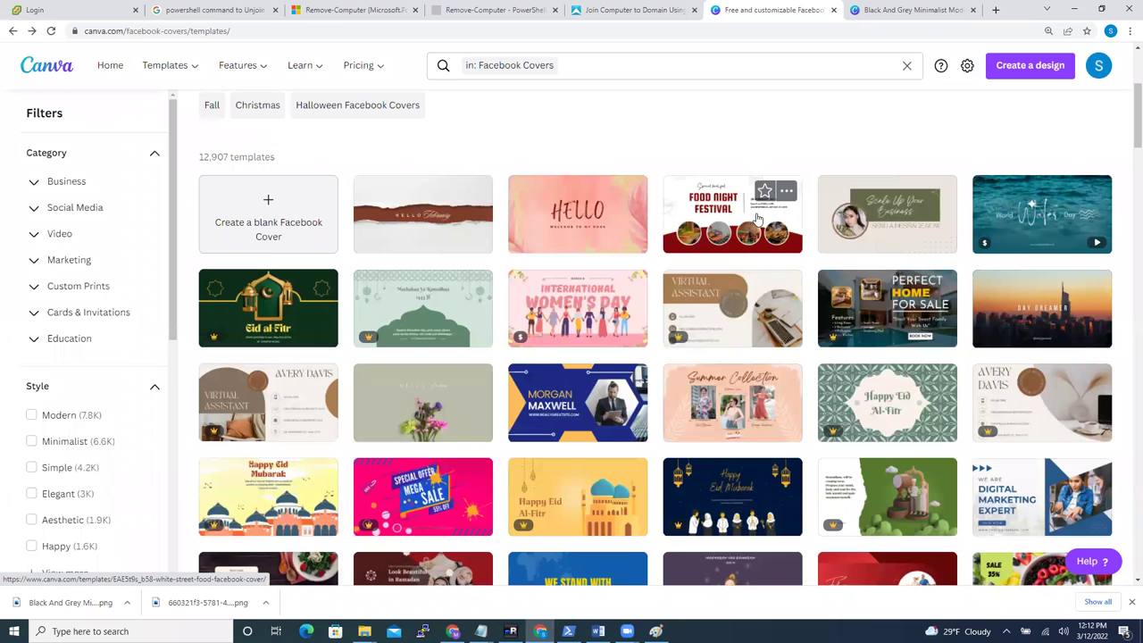
Step: Open the White Street Food Facebook Cover template for customizing in the Canva editor
left_click(695, 212)
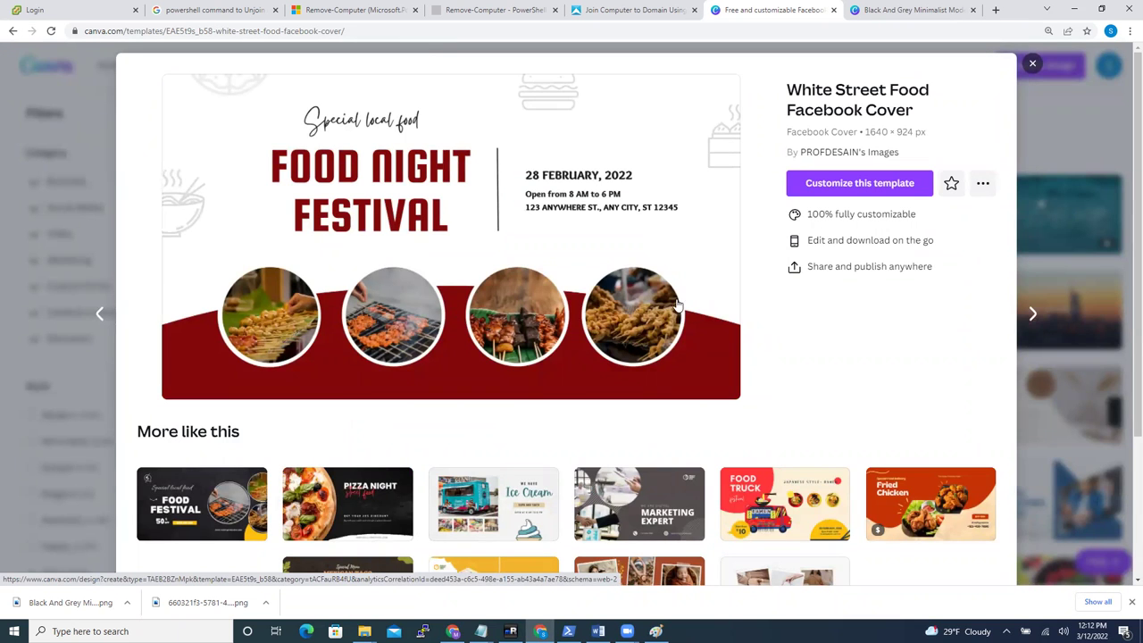
left_click(859, 183)
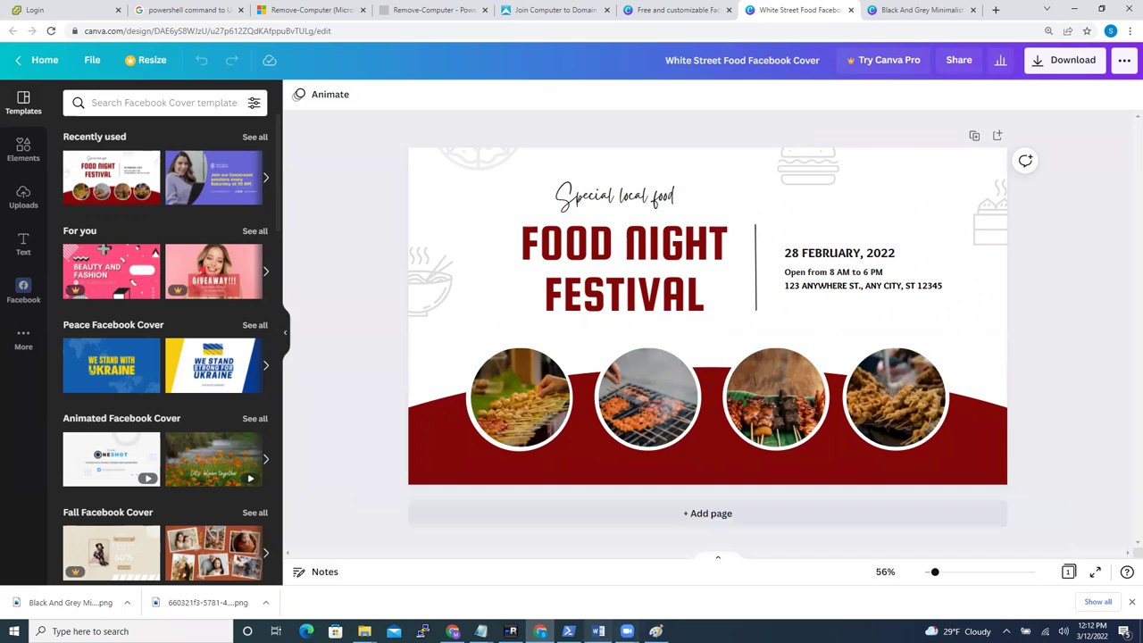
mouse_move(626, 629)
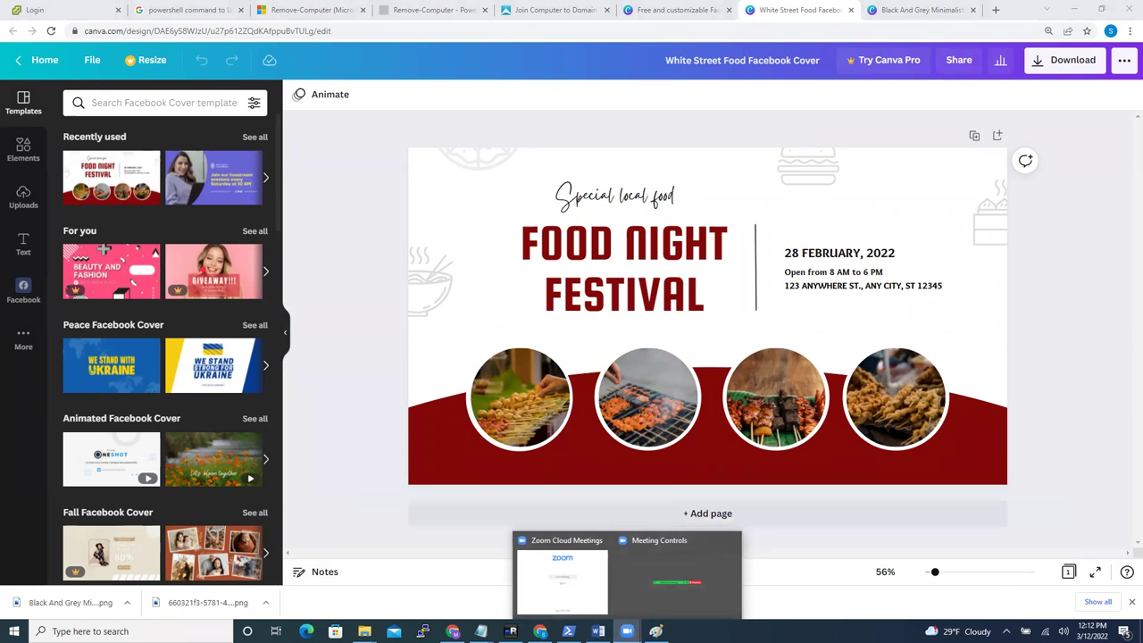